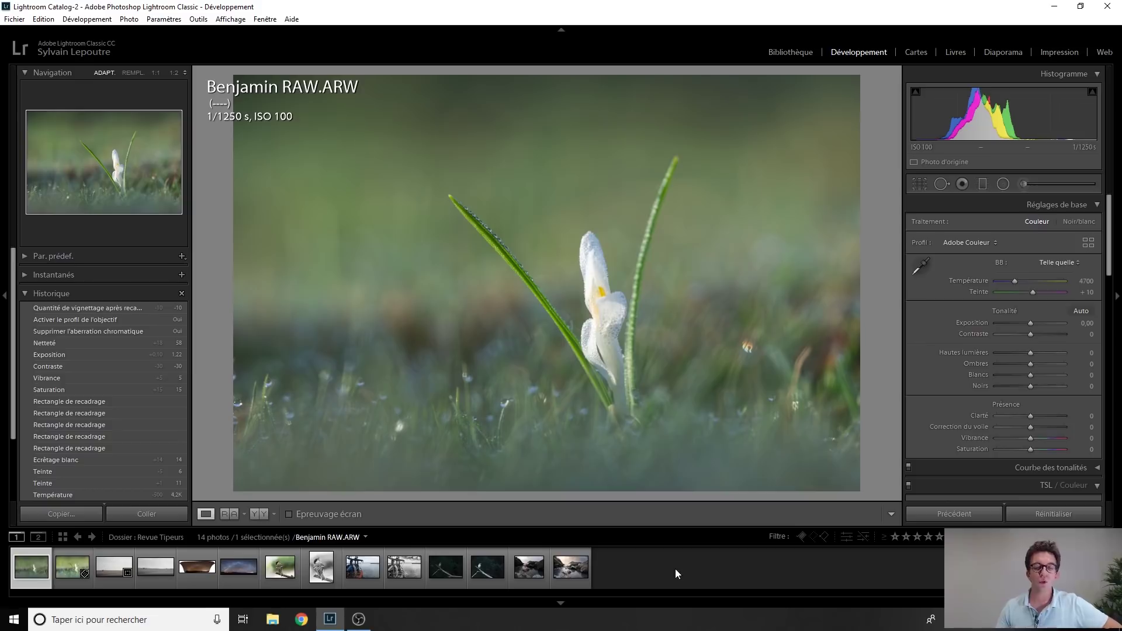
Hide the filmstrip and inspect the white flower at 1:1, returning to the fitted view of the whole photo.
left_click(569, 600)
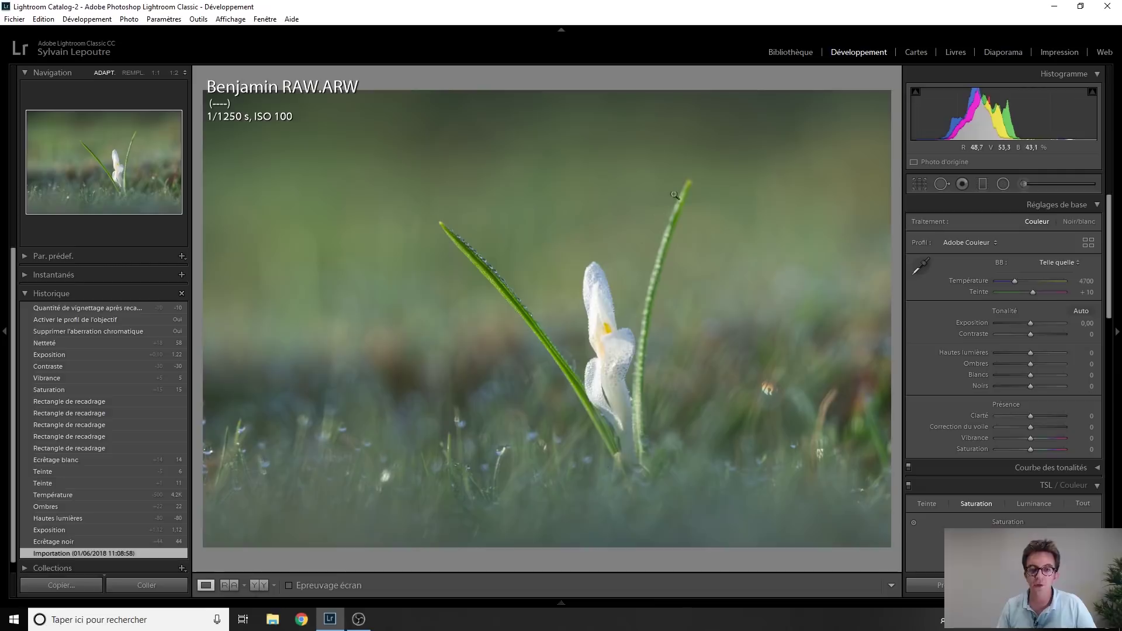
left_click(616, 364)
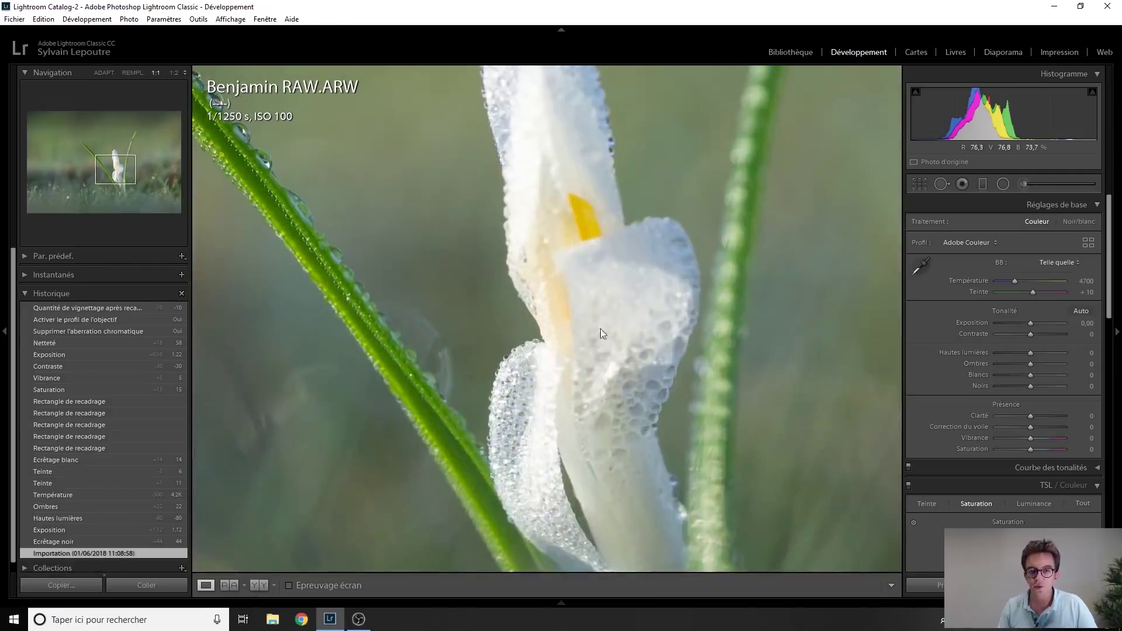
left_click(596, 328)
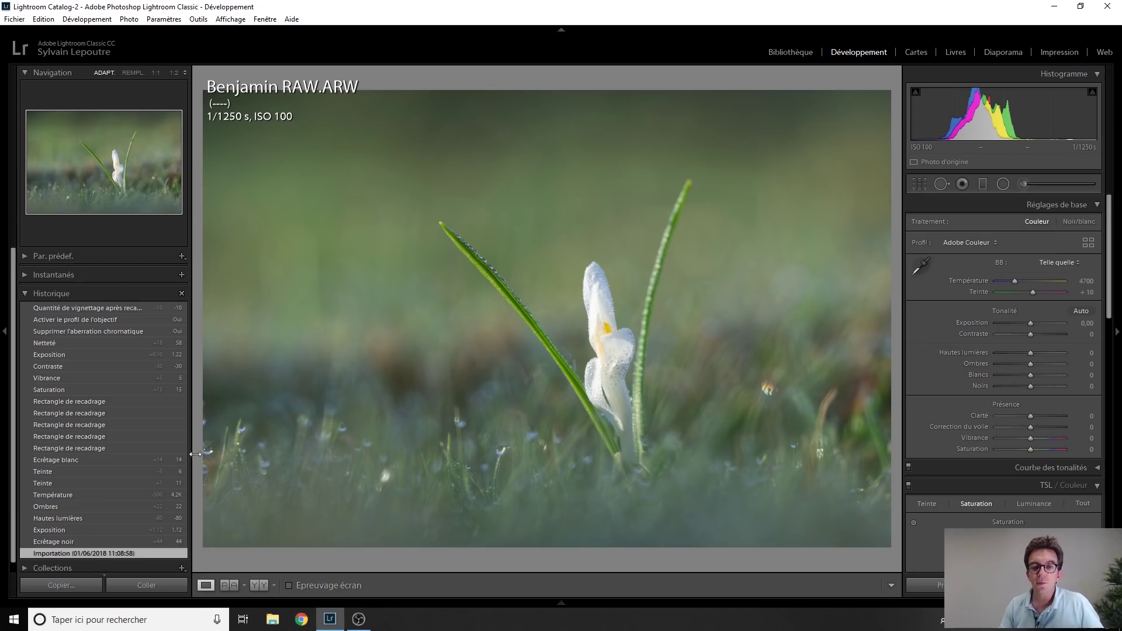
Step the flower photo through its first history edits: blacks +44, exposure +1.12, highlights −80 and shadows +22.
left_click(82, 542)
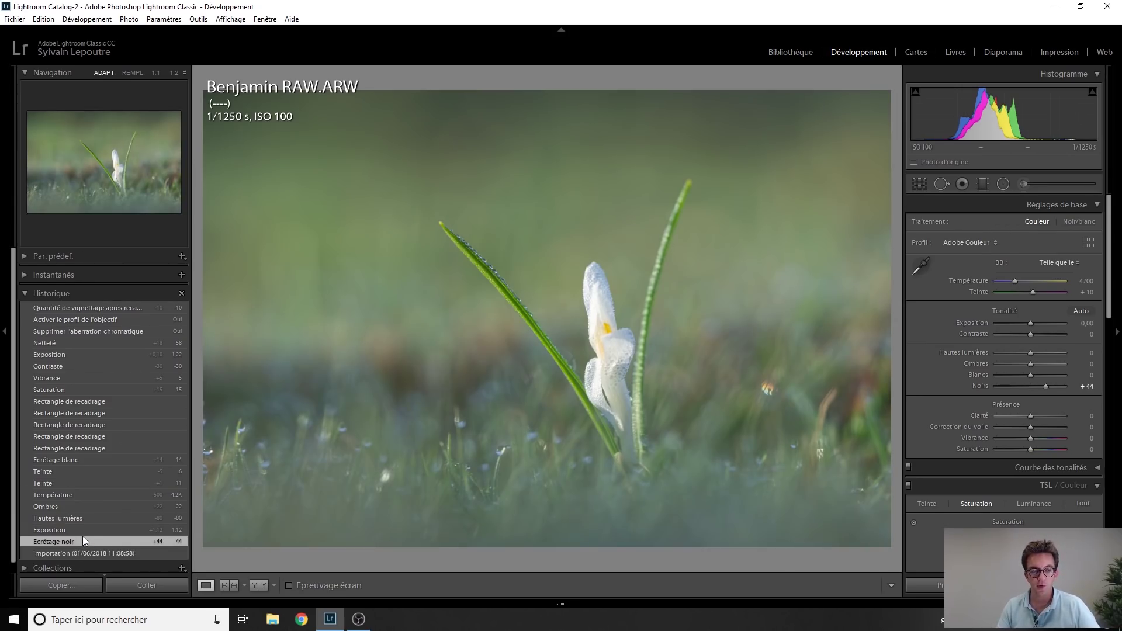
left_click(83, 532)
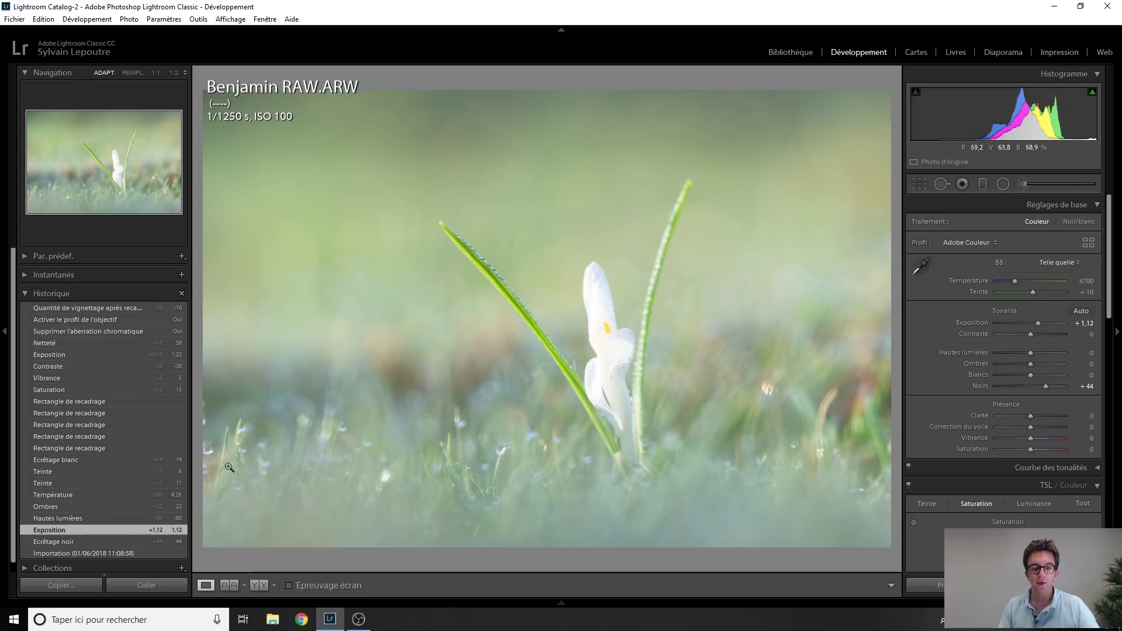
left_click(101, 519)
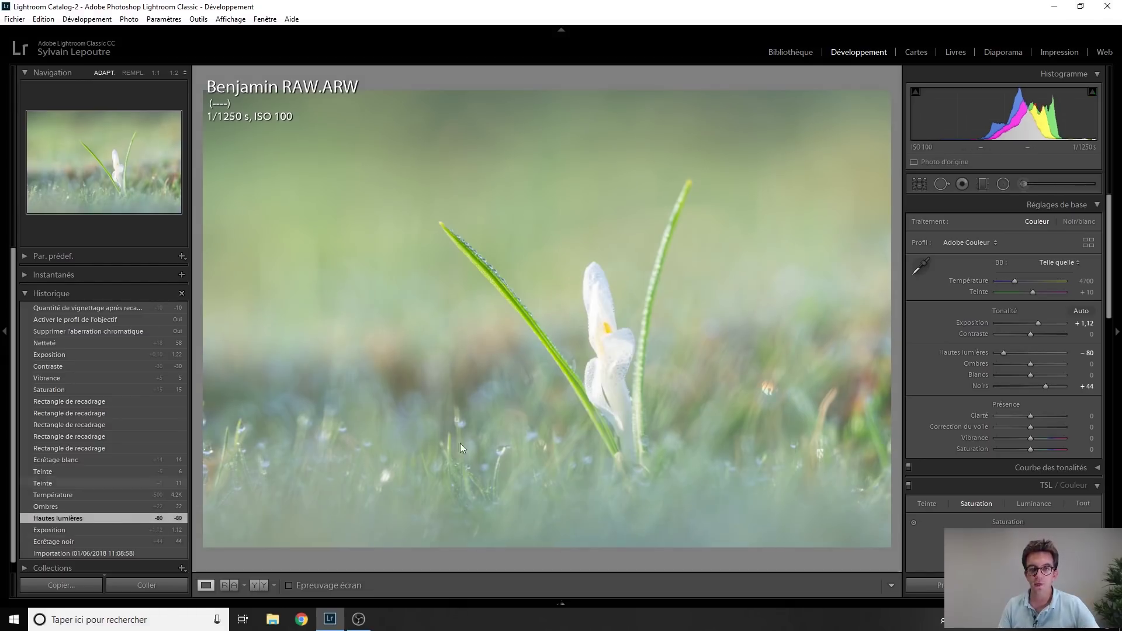
left_click(93, 506)
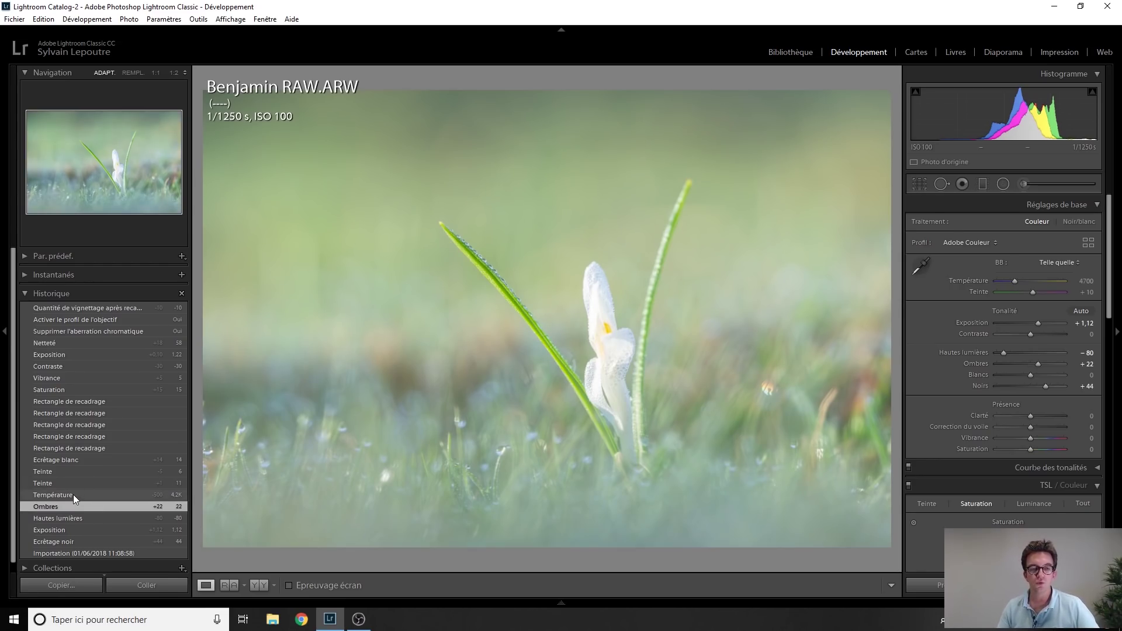
Step through the white balance and whites edits in the history: temperature 4200, tint down to +6 and whites +14.
left_click(72, 494)
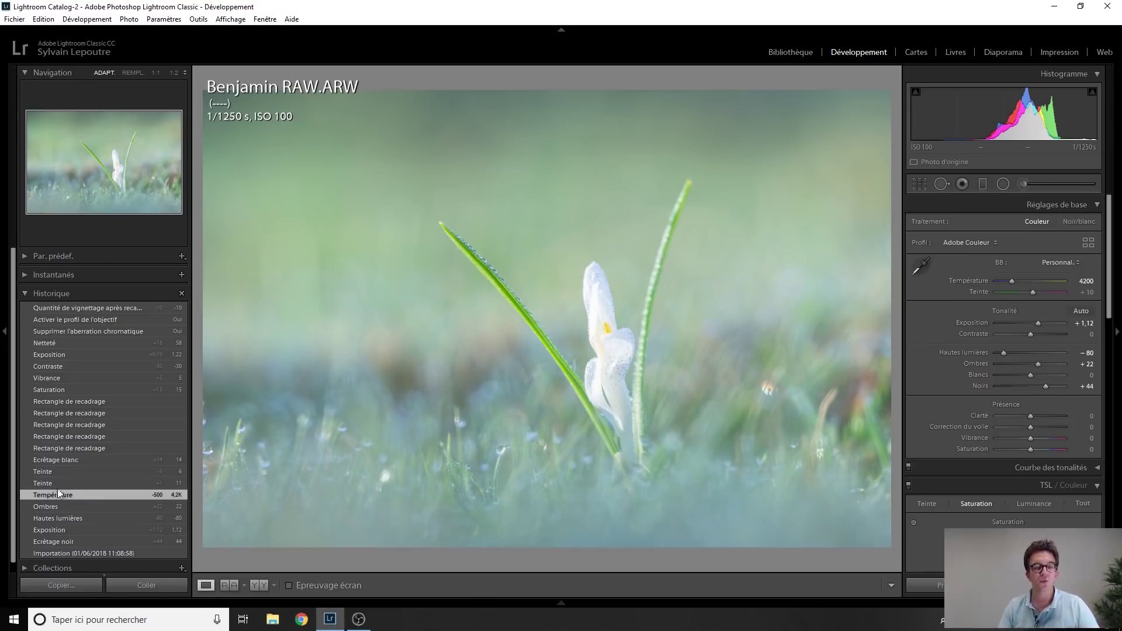
left_click(80, 482)
left_click(83, 474)
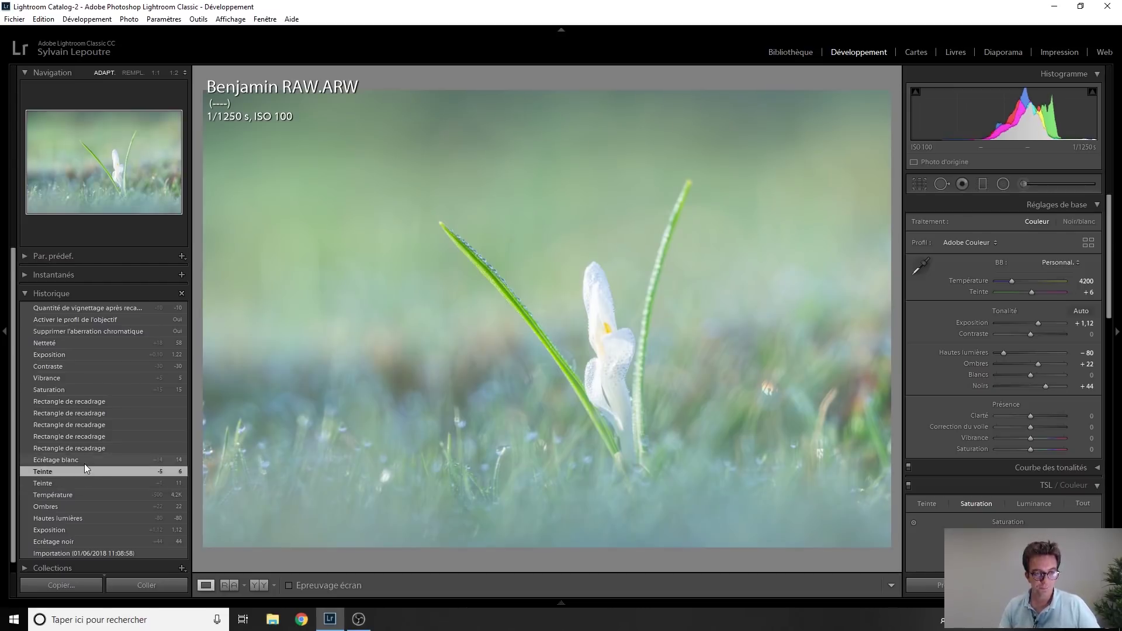
left_click(84, 464)
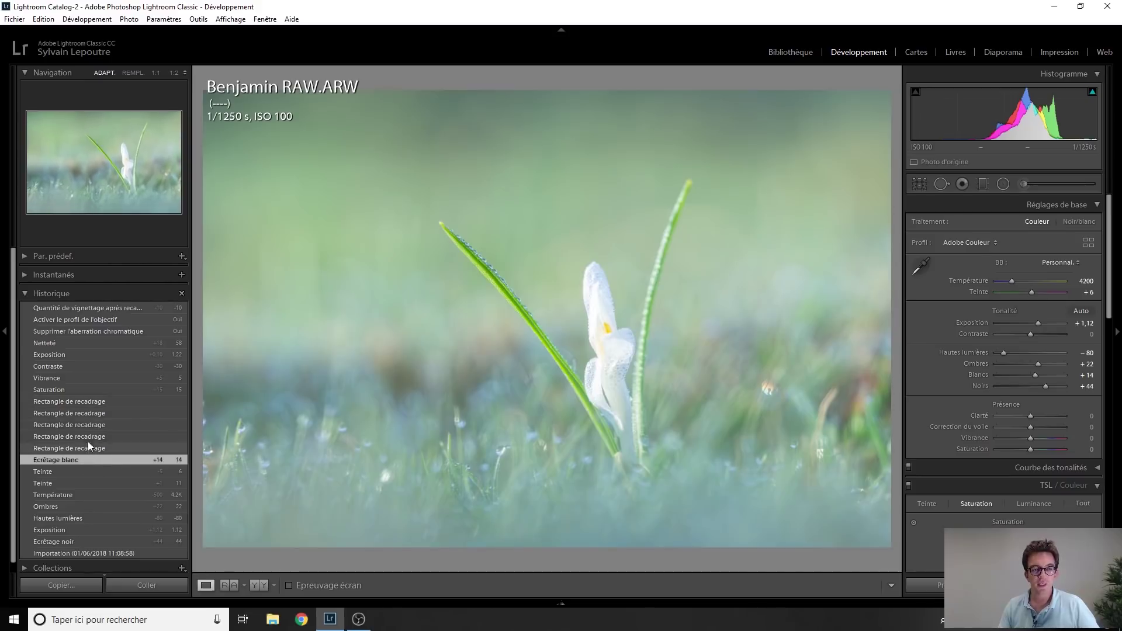
Compare the last crop state with the uncropped whites state in the history, ending on the last crop.
left_click(97, 402)
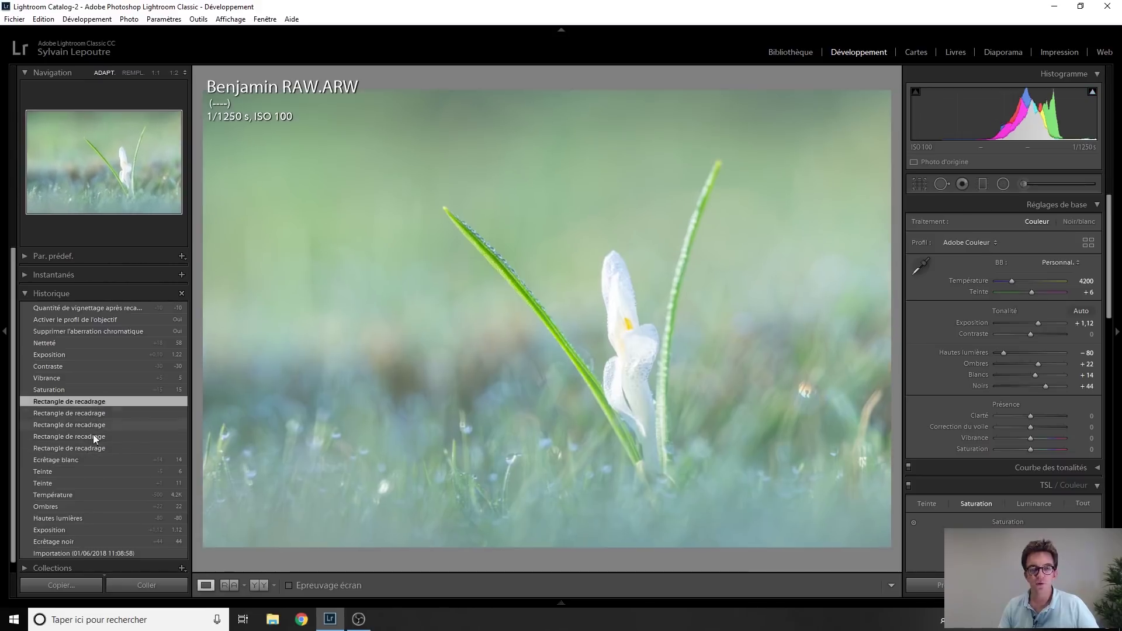
left_click(90, 457)
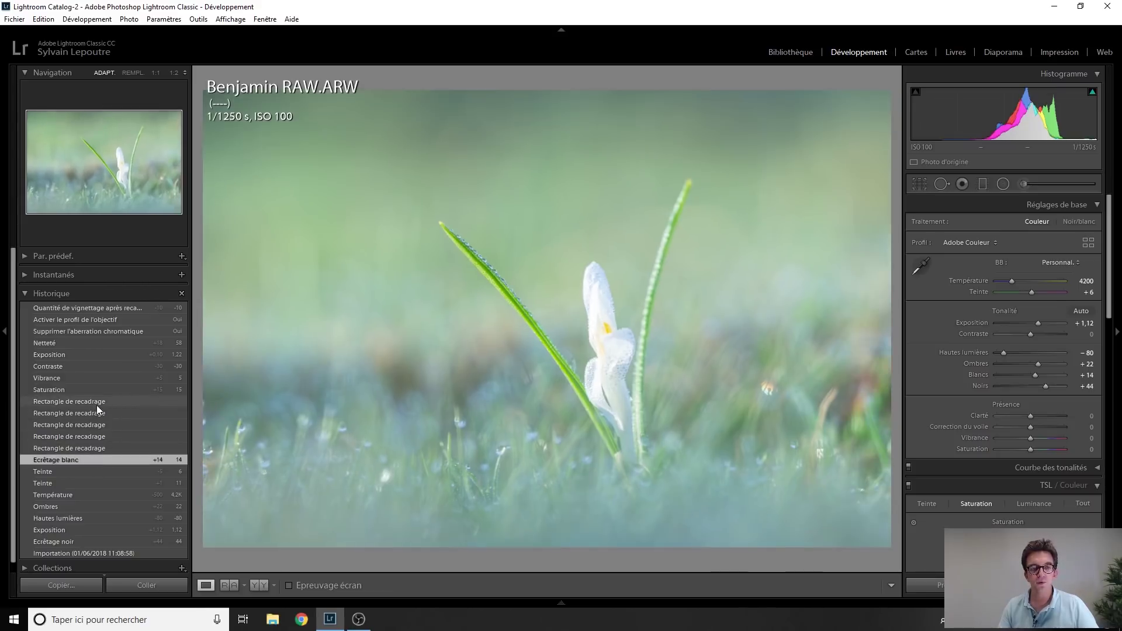
left_click(97, 405)
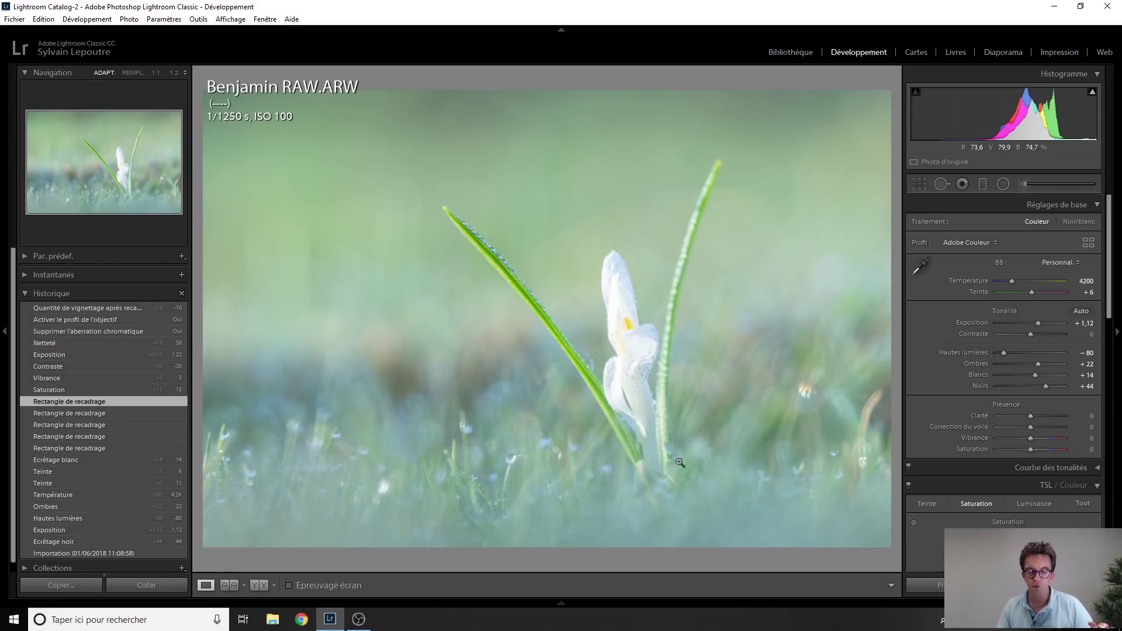
Step through the colour and contrast edits in the history: saturation +15, vibrance +5 and contrast −30.
left_click(56, 389)
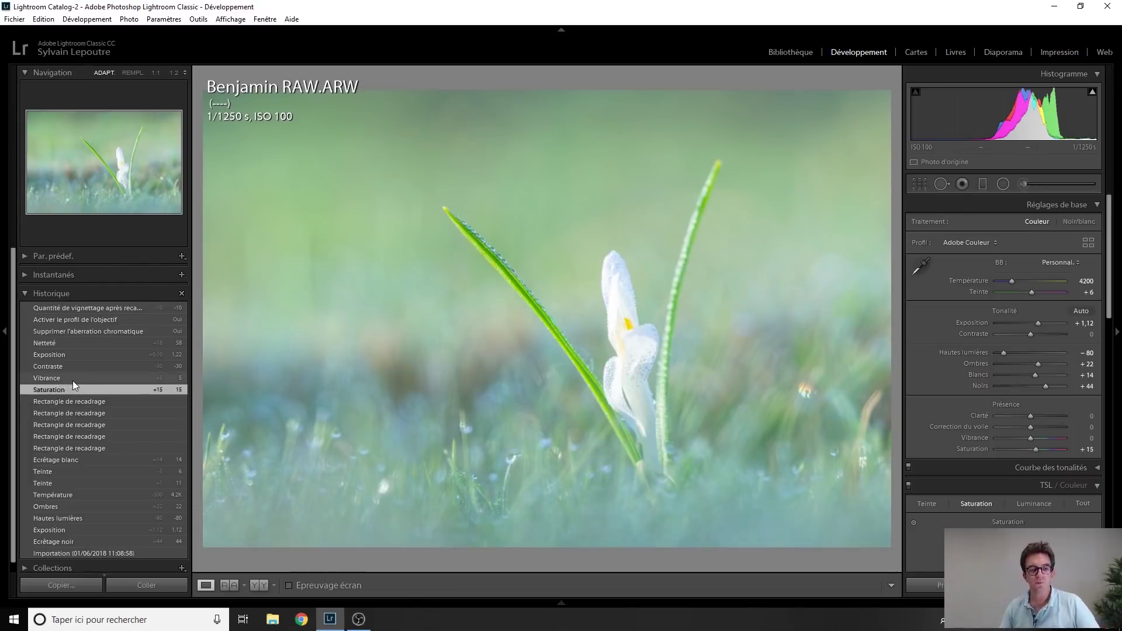
left_click(73, 380)
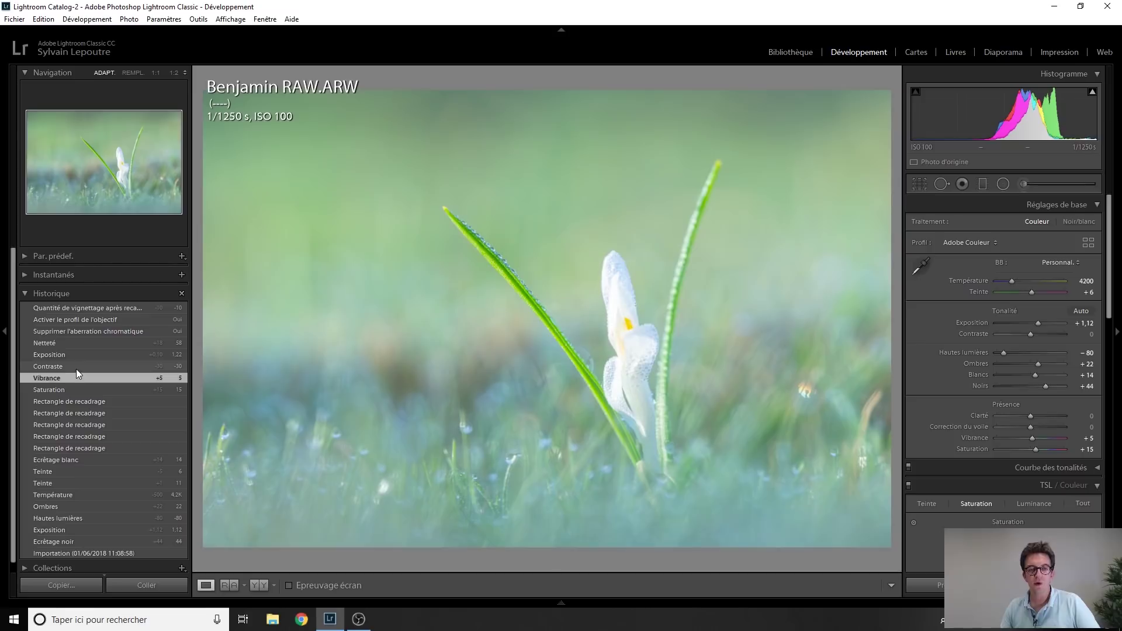
left_click(76, 370)
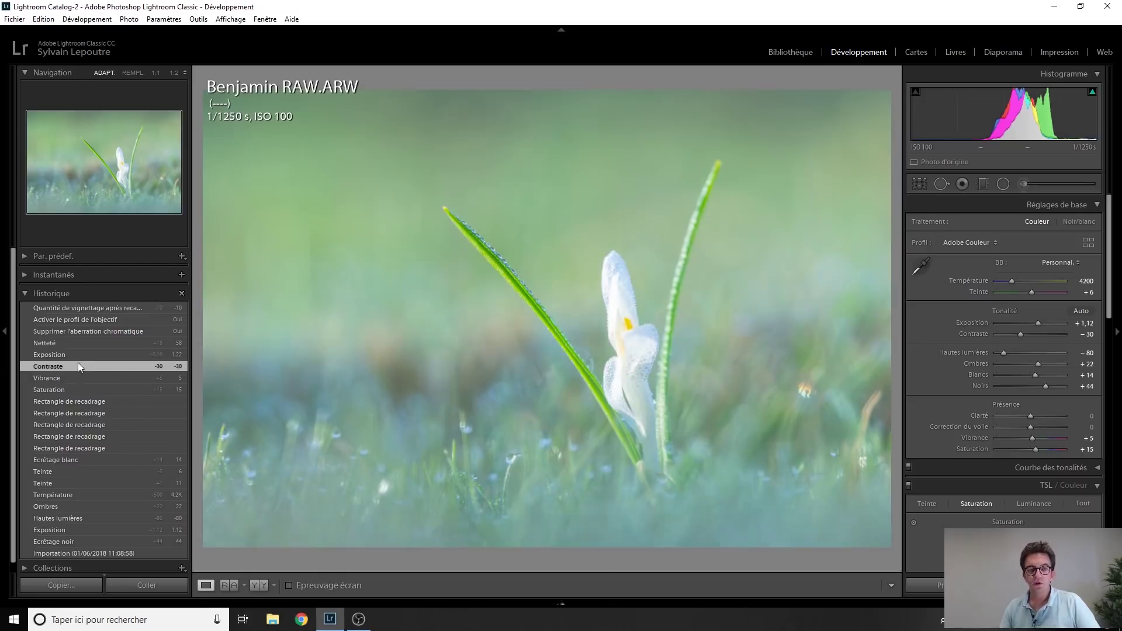
Step through the finishing edits in the history: exposure +1.22, sharpening and post-crop vignetting −10.
left_click(81, 358)
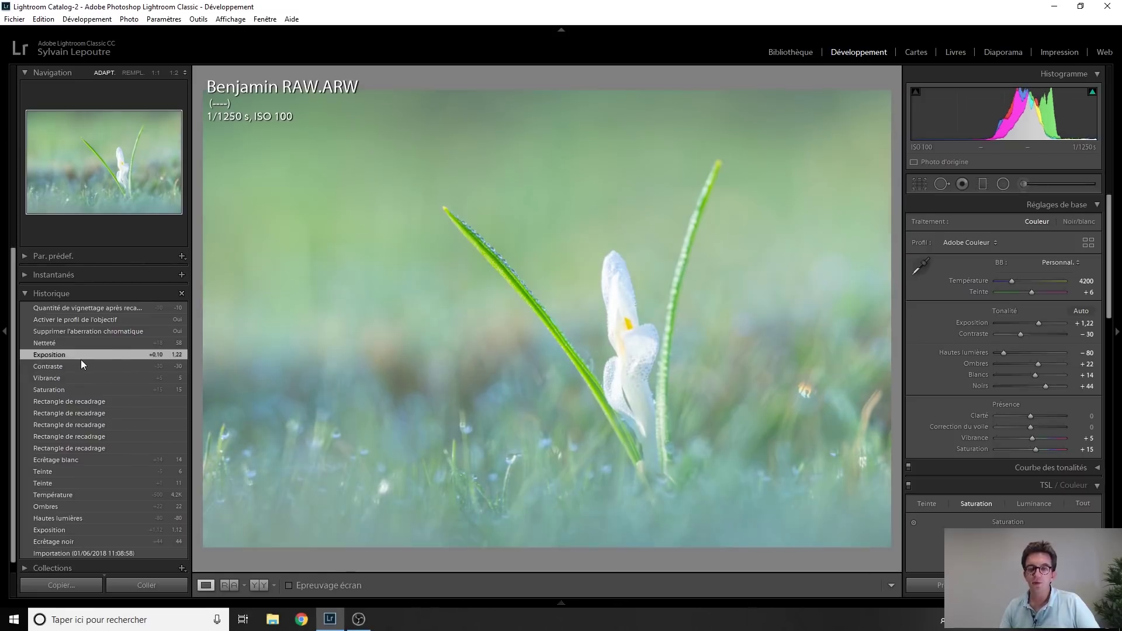
left_click(82, 346)
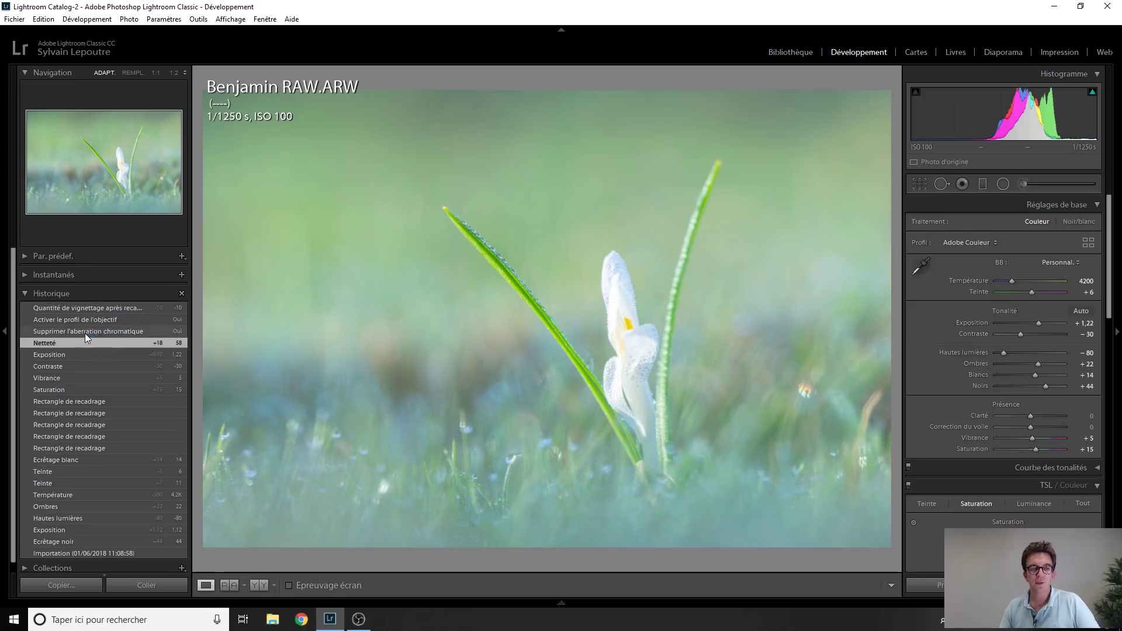
left_click(95, 308)
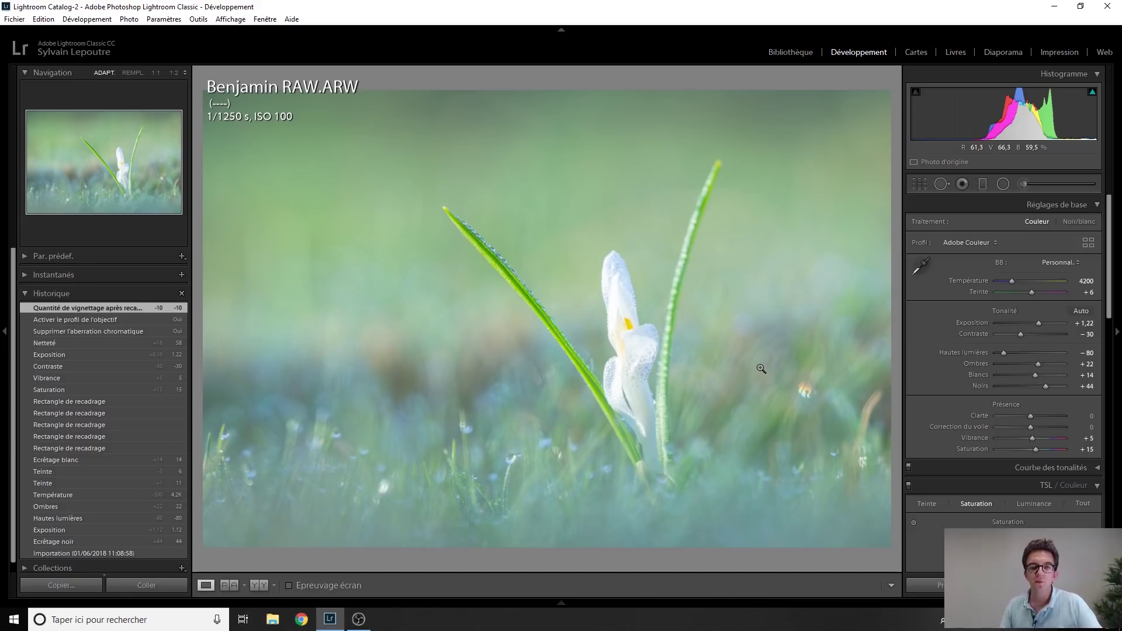
Compare the original import state of the flower photo with its final post-crop vignetting state in the history.
scroll(93, 508, "down", 1)
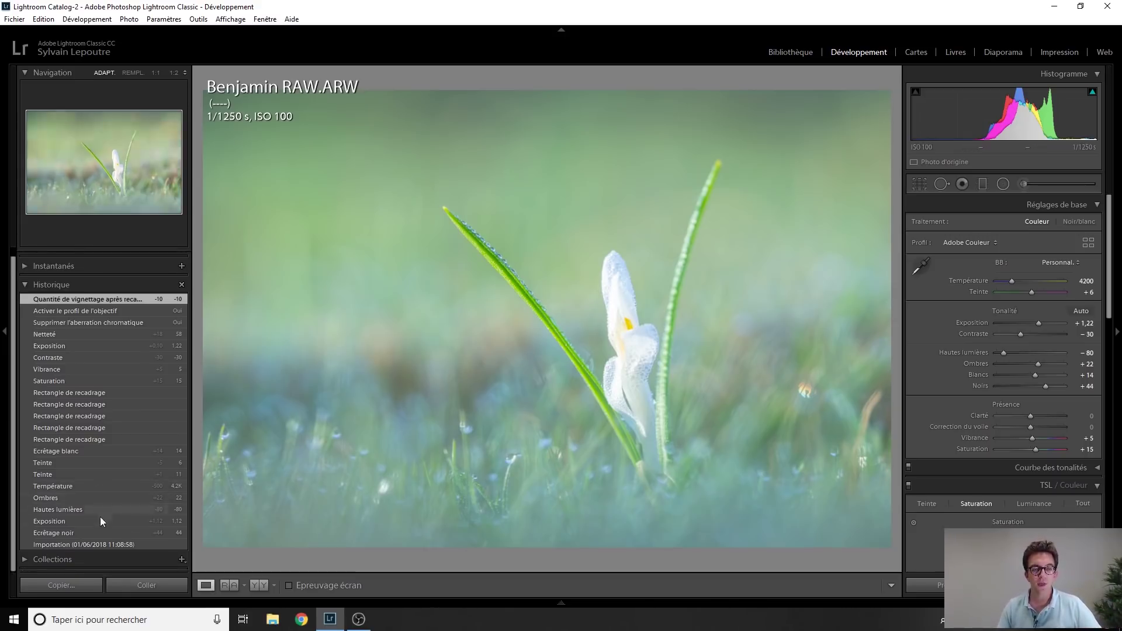
left_click(97, 544)
scroll(99, 409, "up", 1)
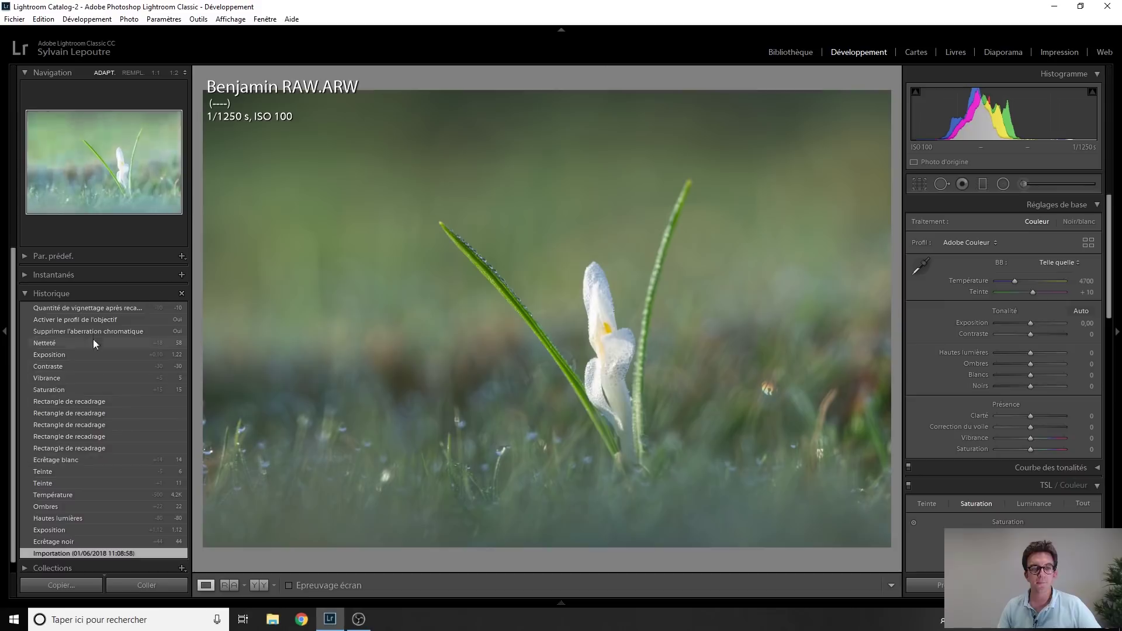
left_click(109, 310)
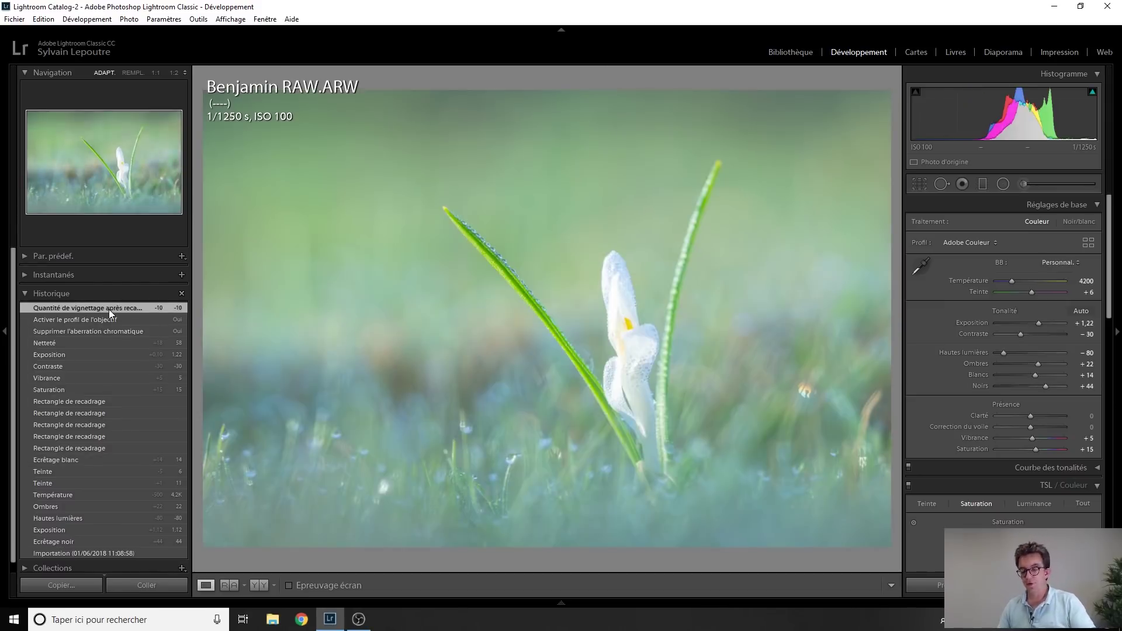
Alternate between the JPG version and the edited RAW version of the flower photo to compare them.
key("Right")
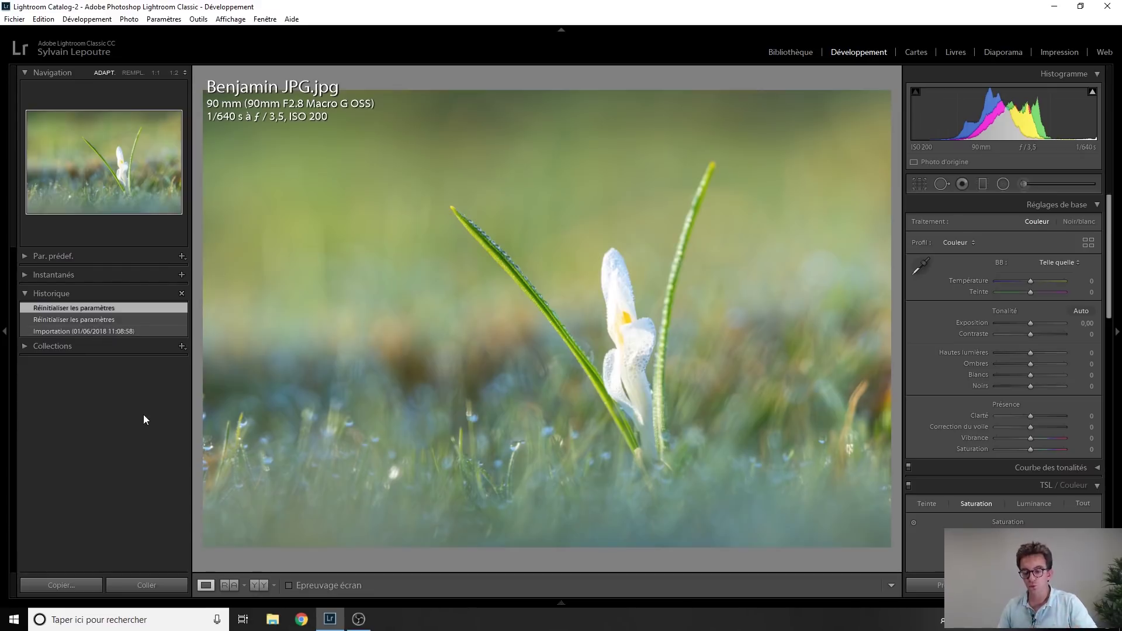
key("Right")
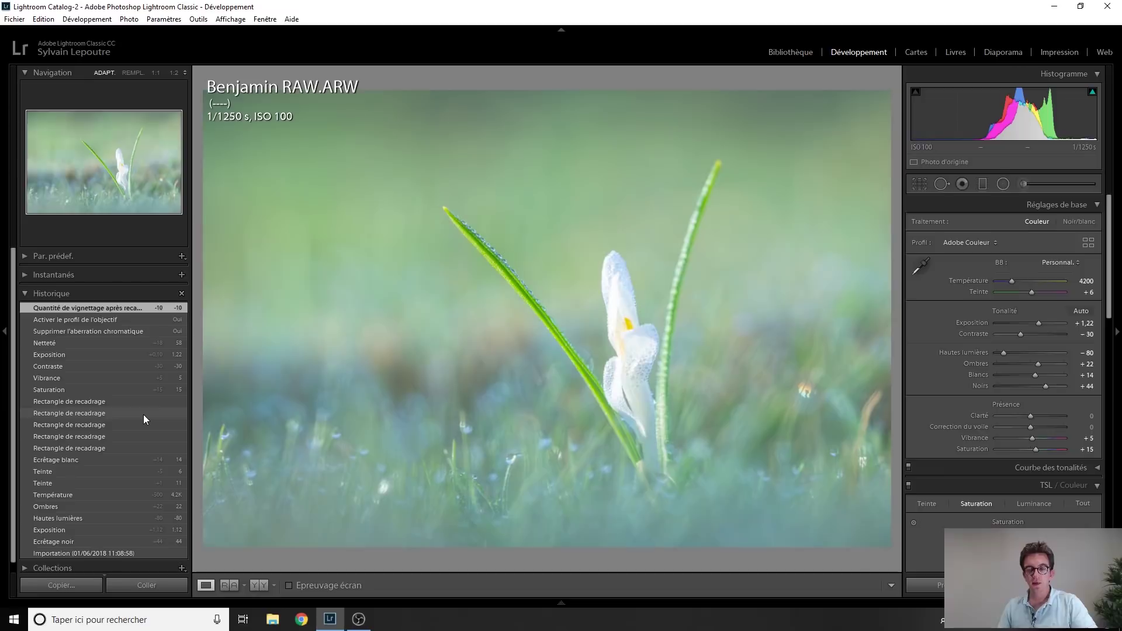
key("Left")
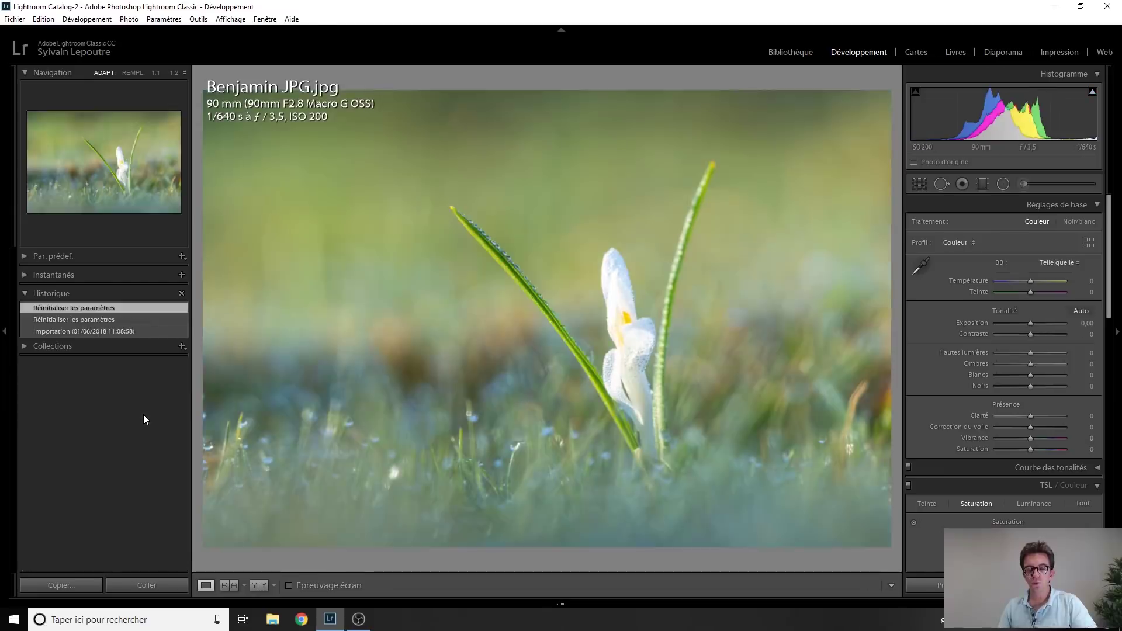
key("Right")
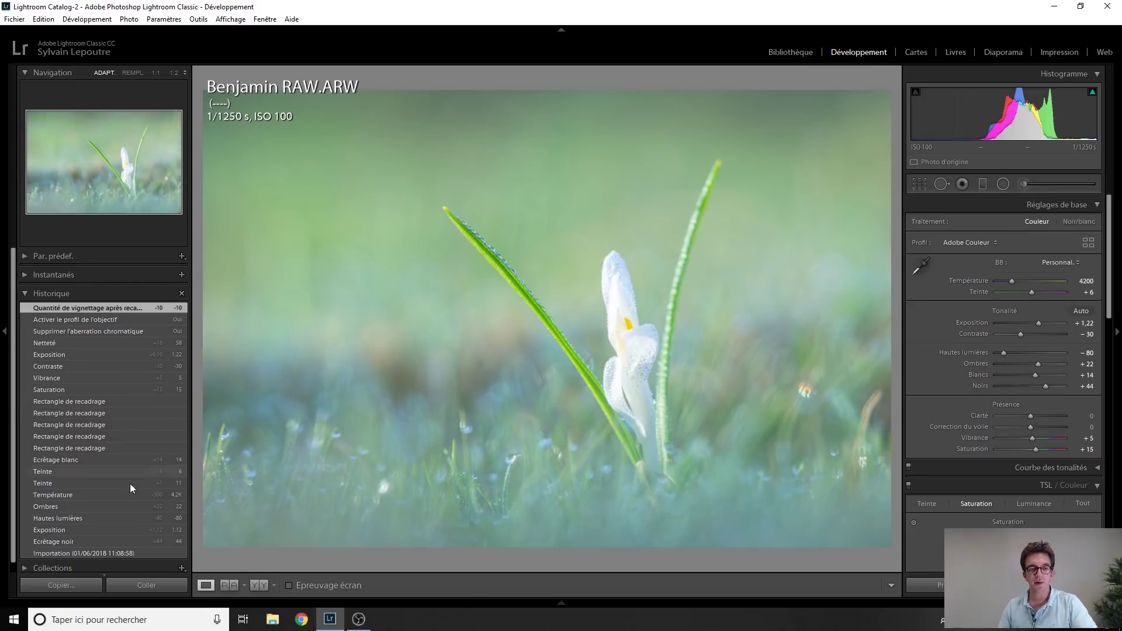
key("Left")
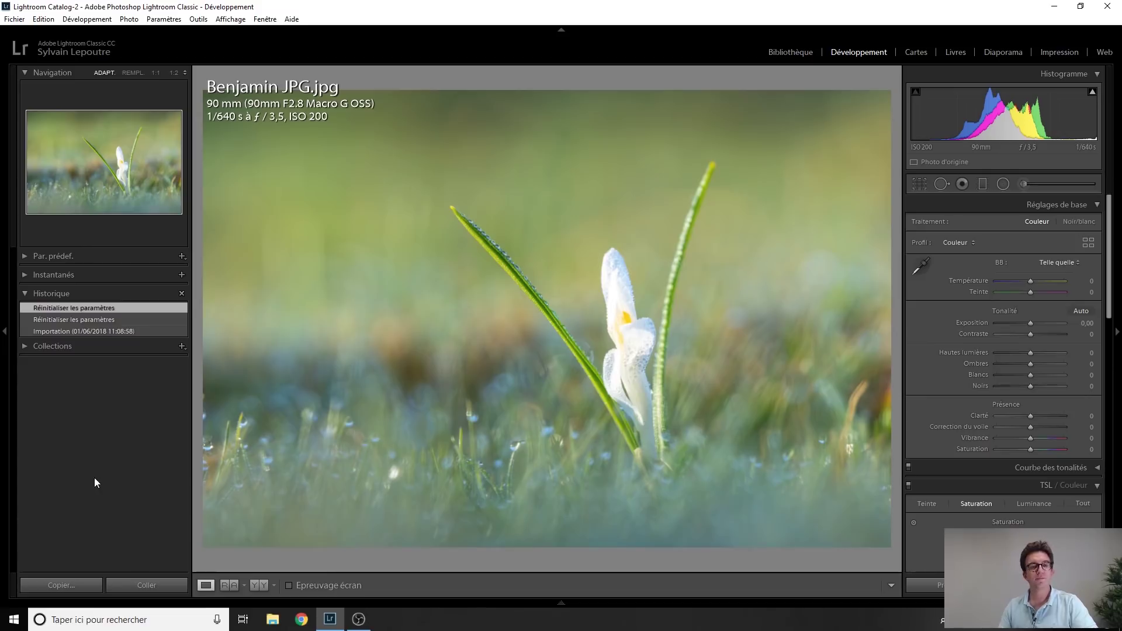
Switch to the RAW photo of two walkers on the sand and review its highlights −100 and shadows +100 history states, ending on shadows.
key("Left")
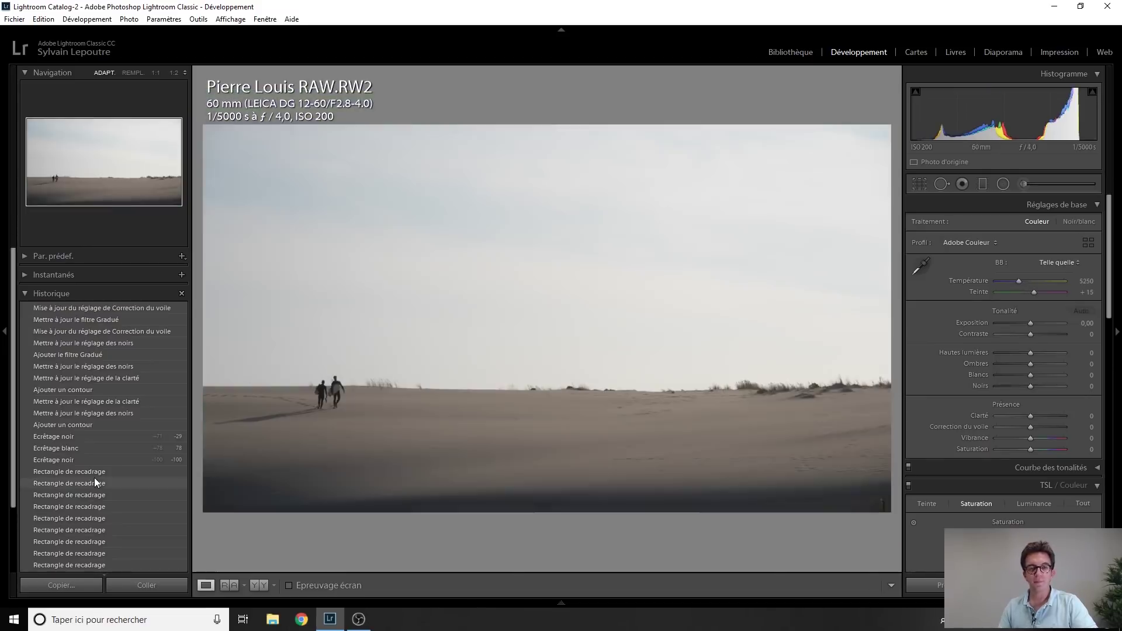
scroll(104, 470, "down", 3)
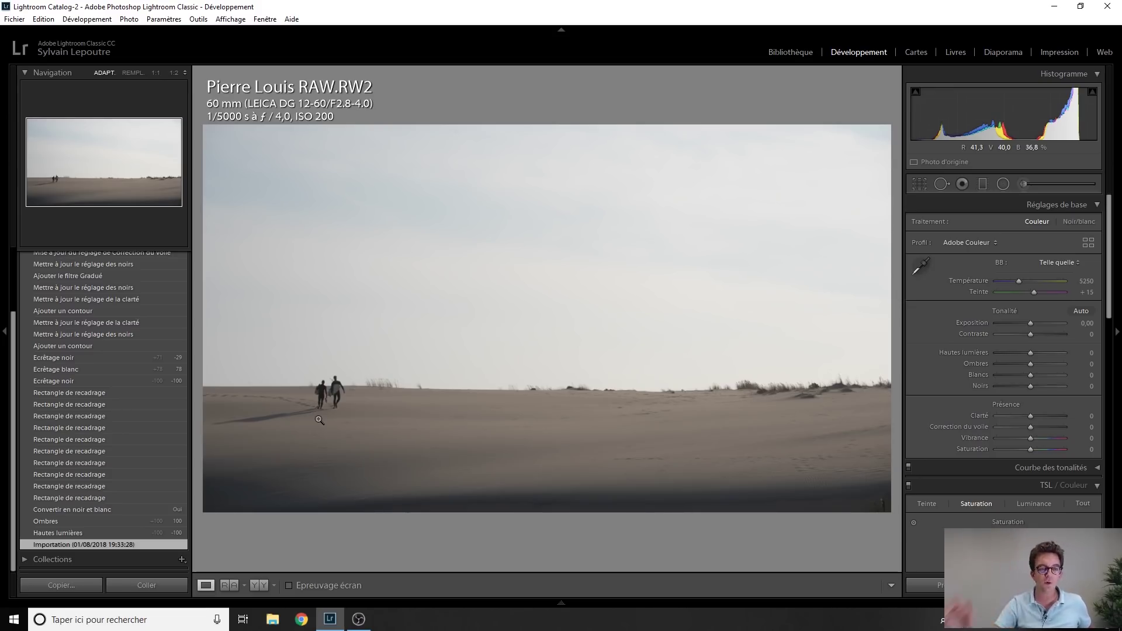
left_click(75, 530)
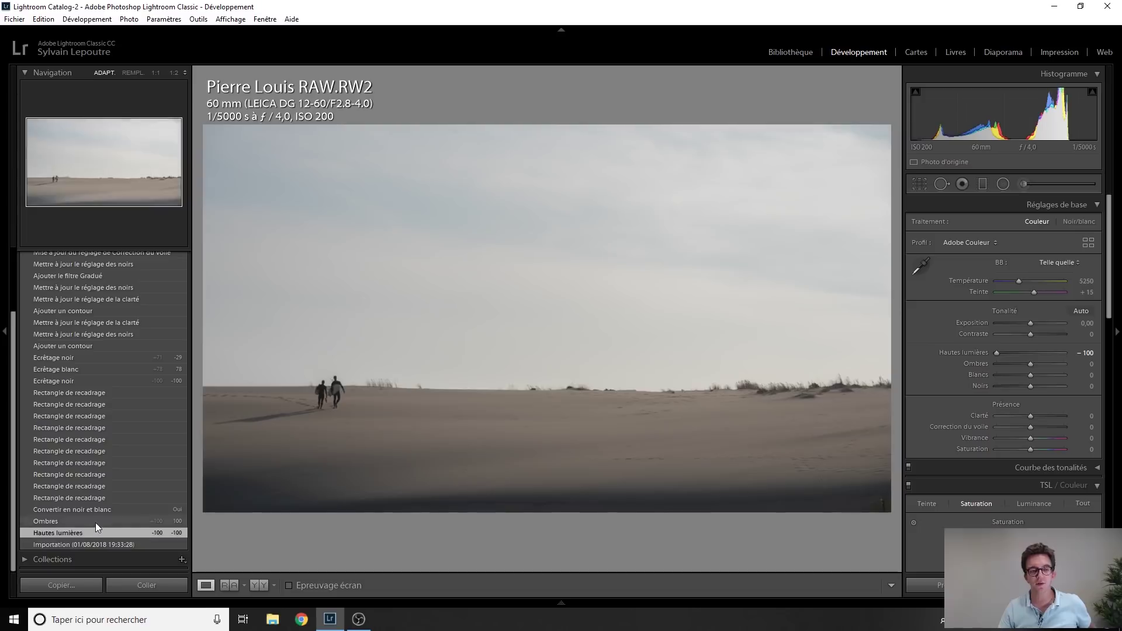
left_click(96, 522)
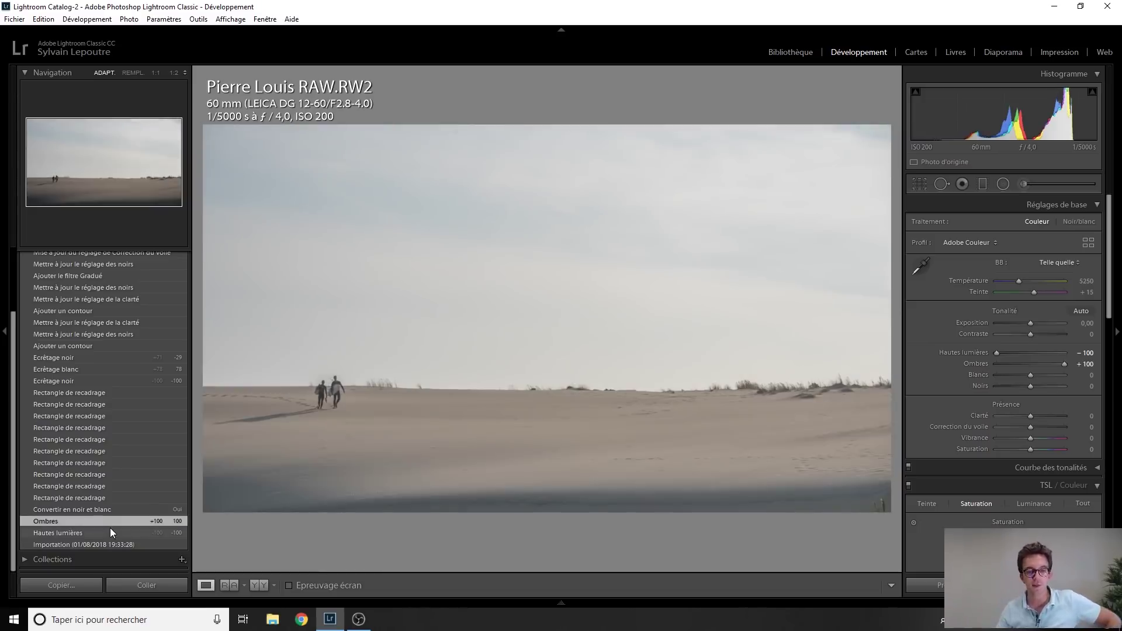
left_click(110, 528)
left_click(103, 517)
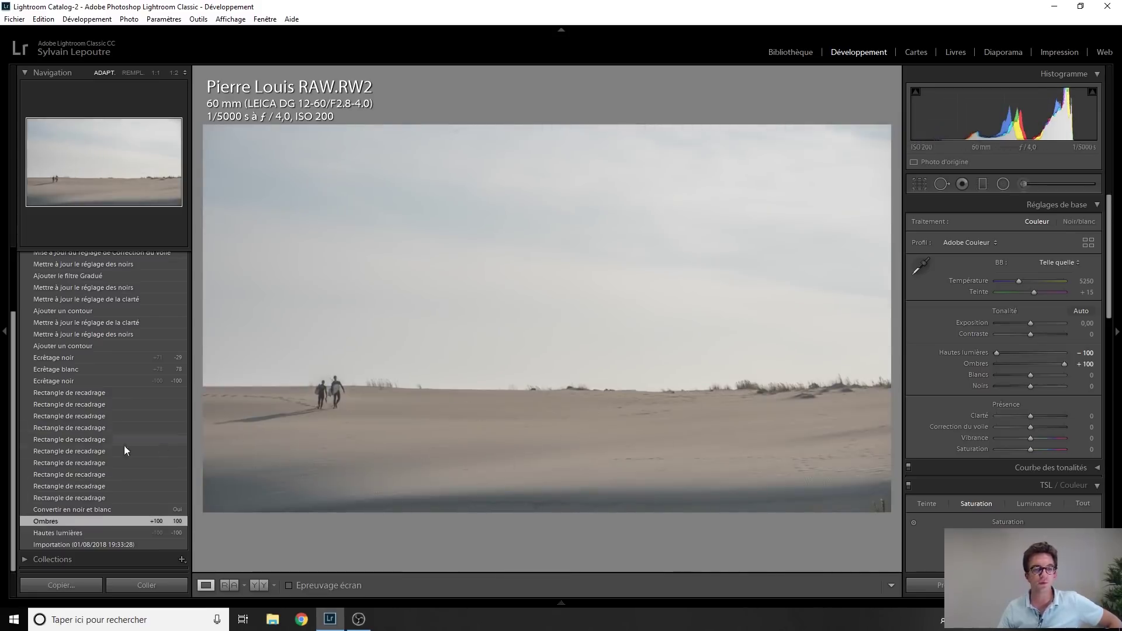
Step the sand photo through its history states for black-and-white conversion, last crop and blacks −100.
left_click(90, 509)
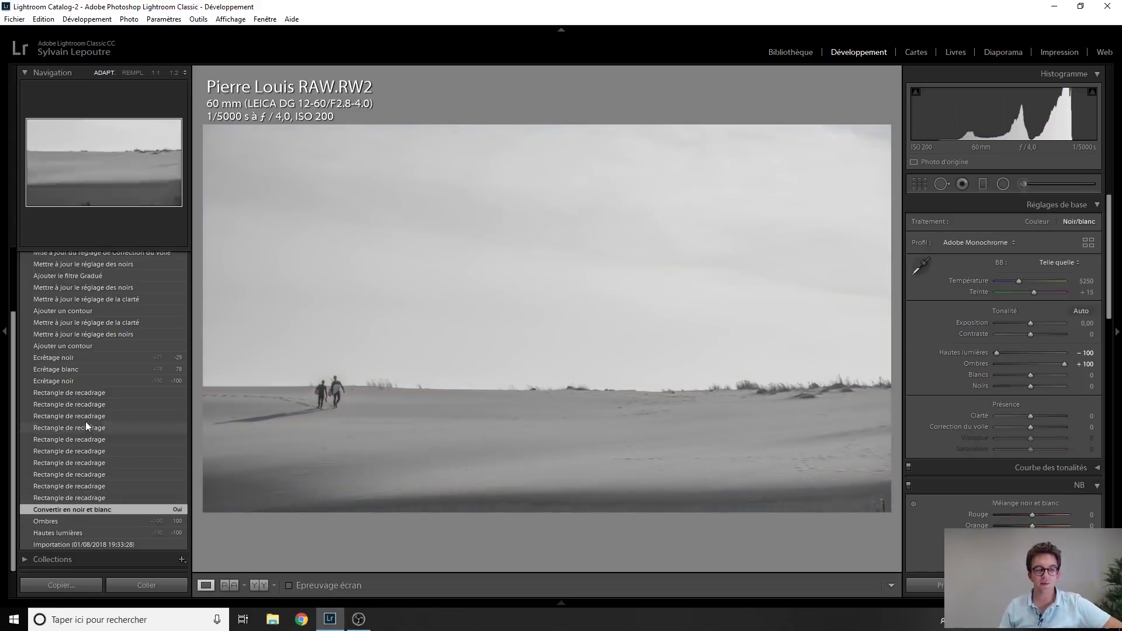
left_click(90, 393)
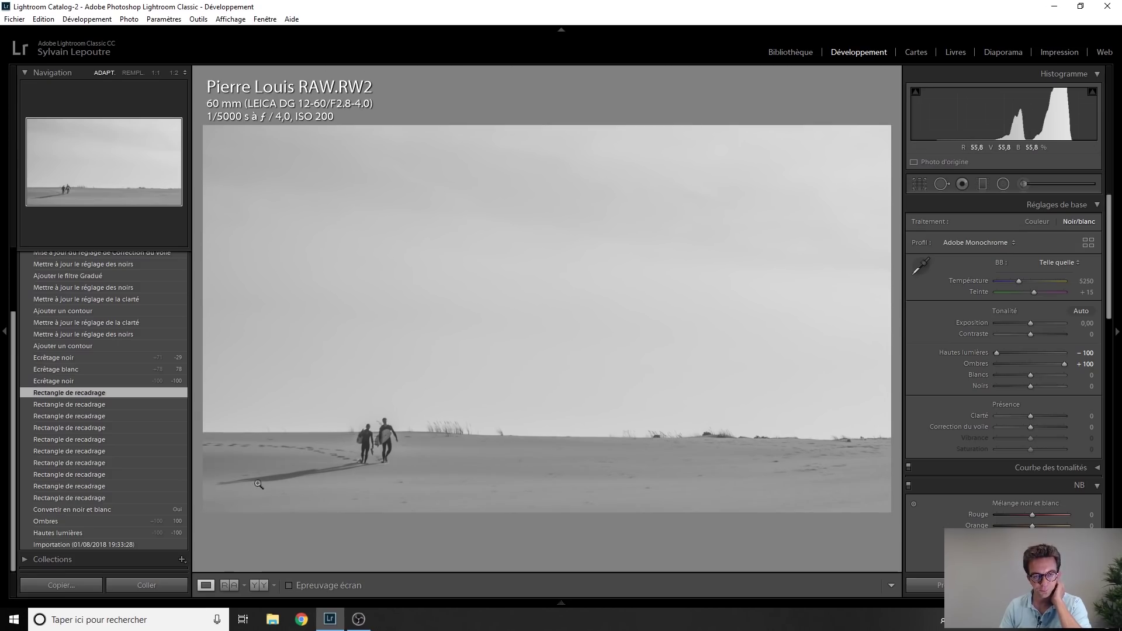
left_click(82, 383)
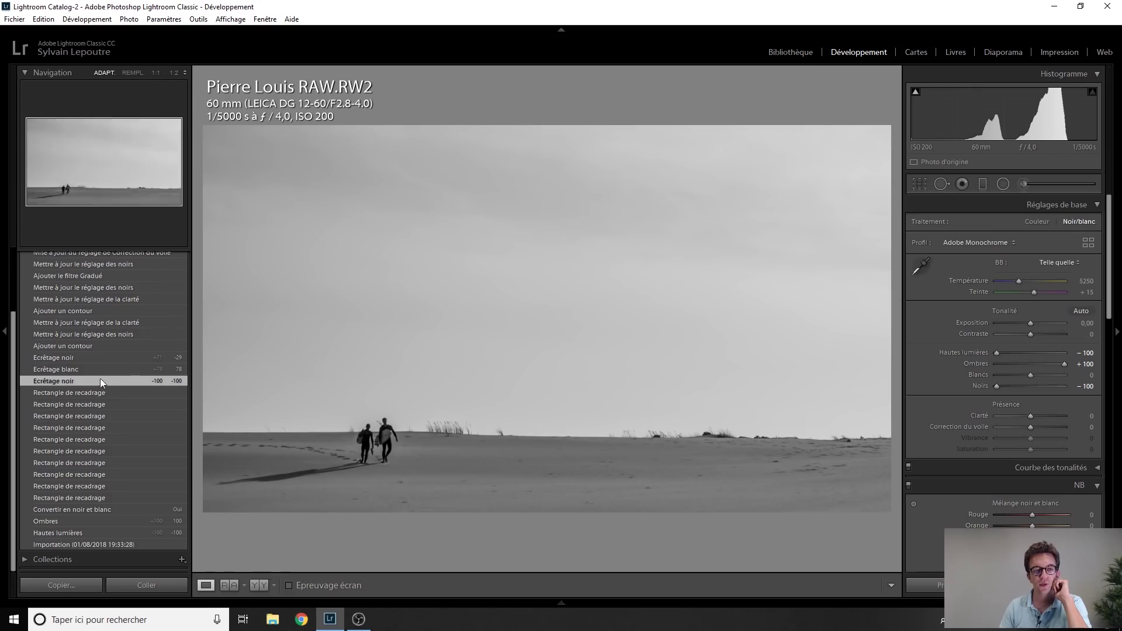
Review the sand photo's whites +78 and blacks −29 states in its develop history.
left_click(87, 370)
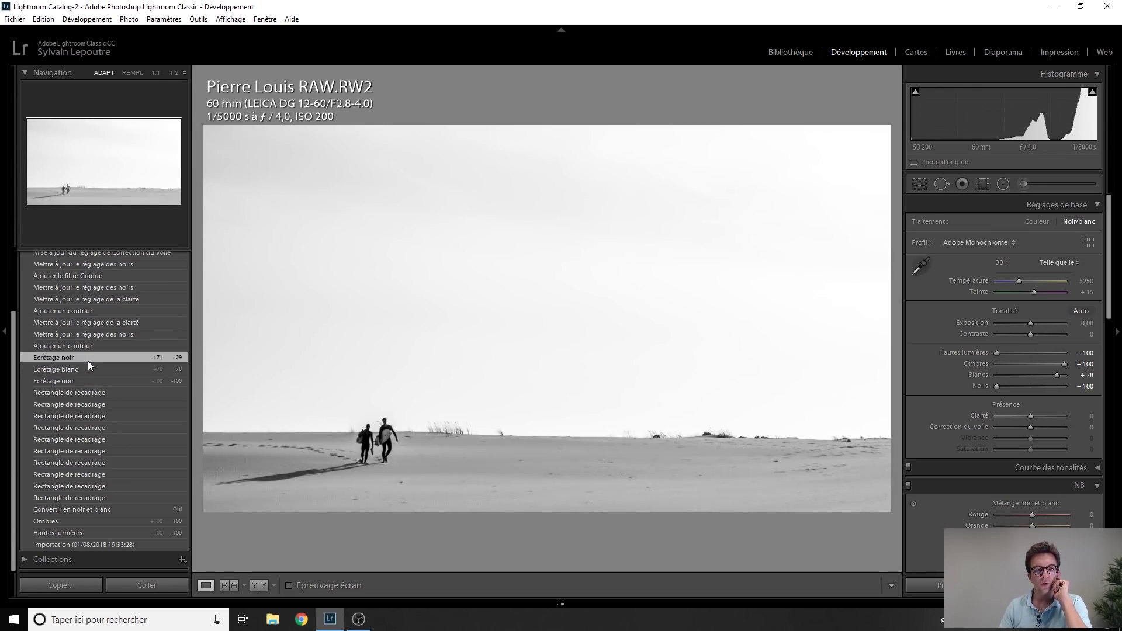
left_click(88, 359)
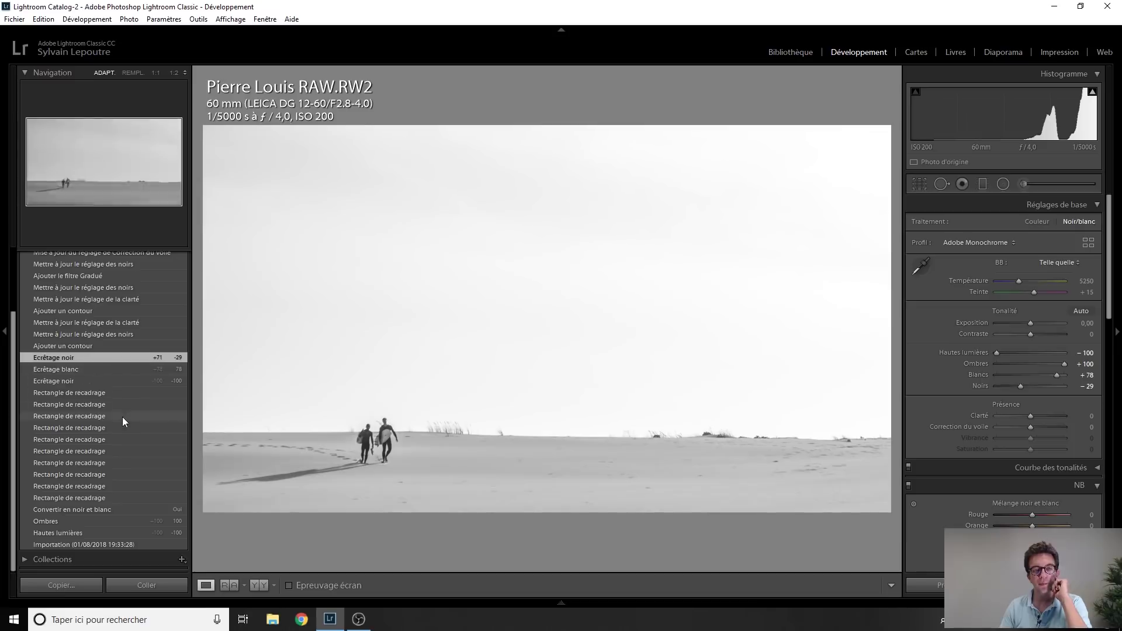
scroll(121, 416, "up", 2)
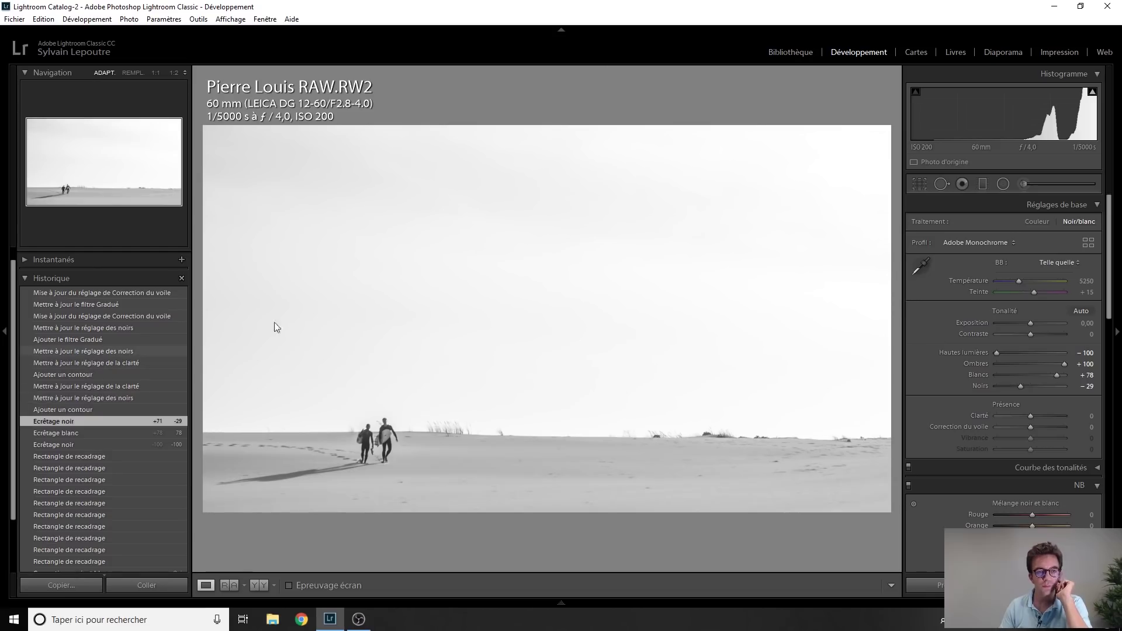
At the blacks update just before the graduated filter, inspect the brush adjustment on the walkers, including its mask overlay.
left_click(1042, 180)
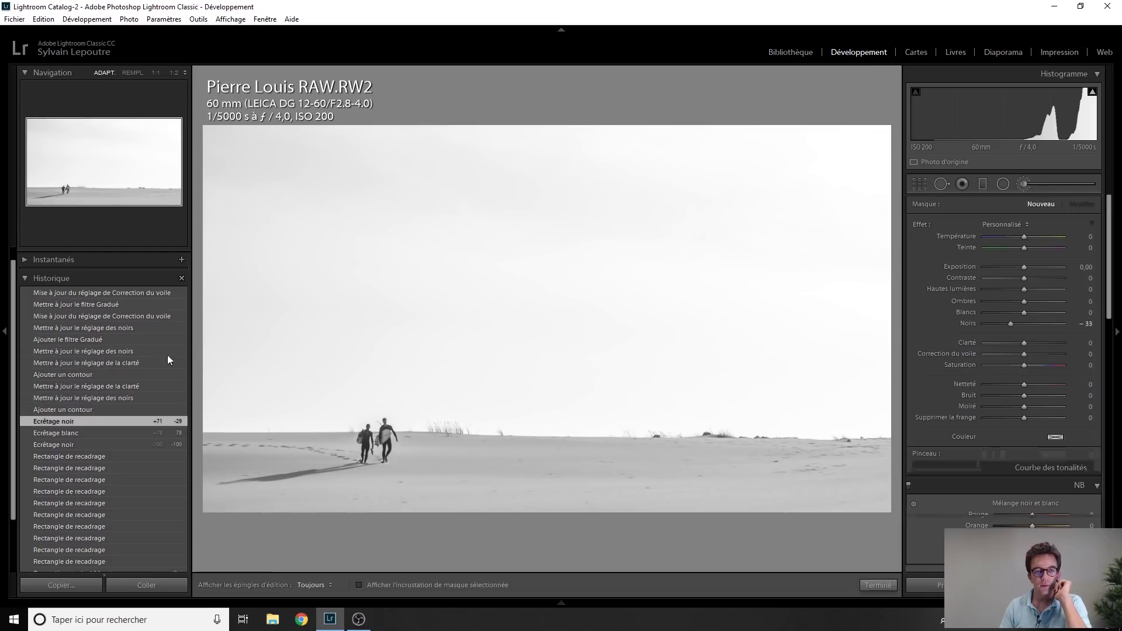
left_click(95, 342)
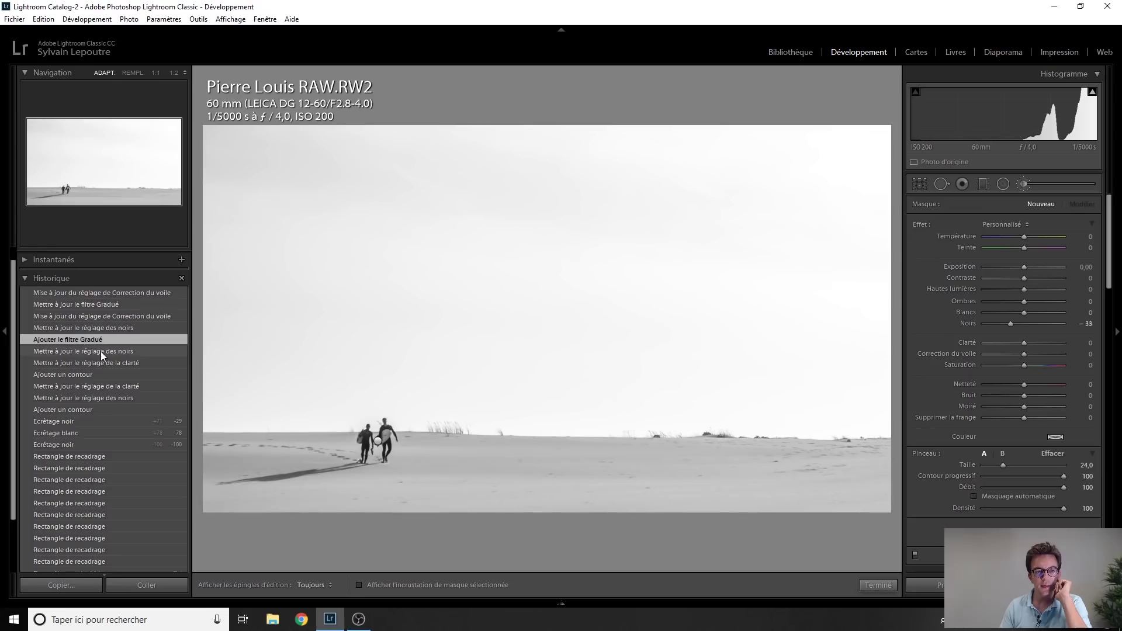
left_click(100, 351)
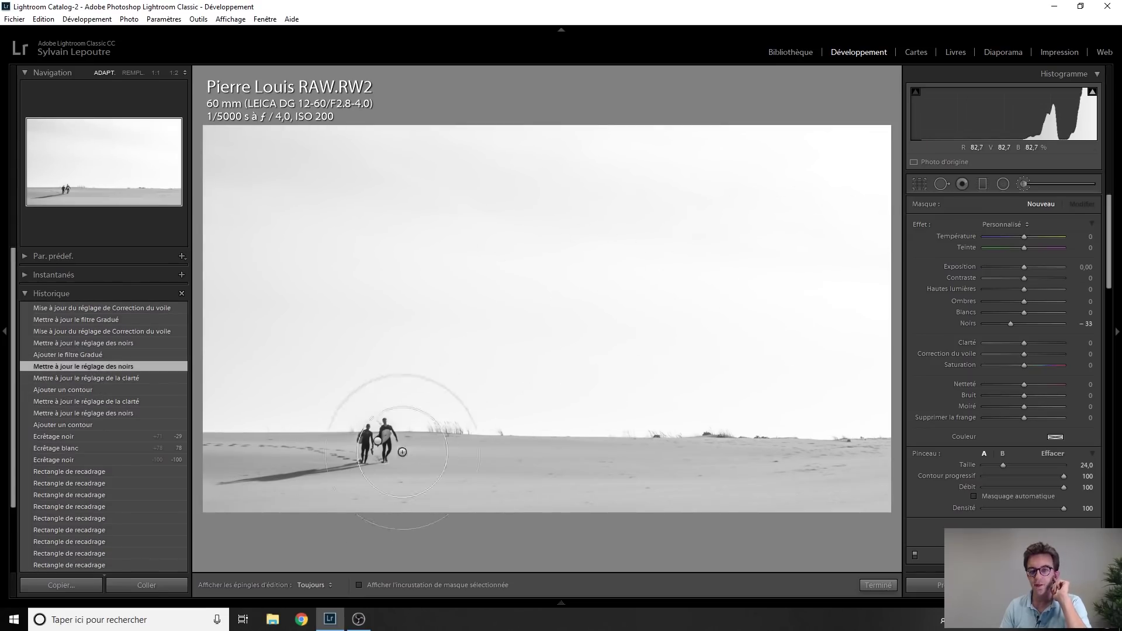
left_click(377, 442)
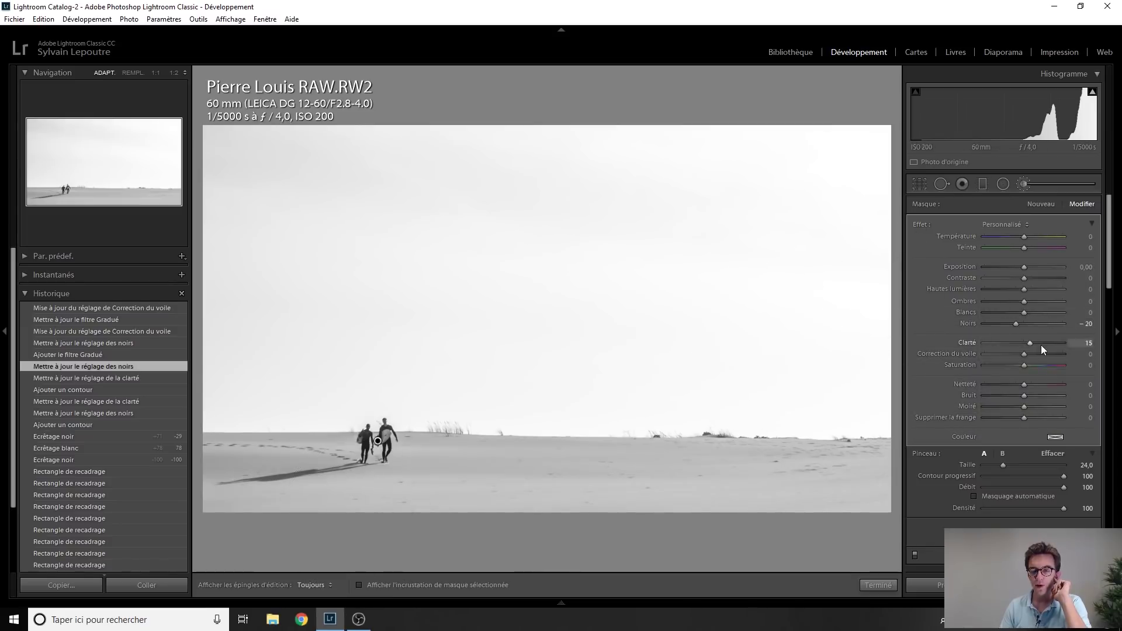
left_click(368, 585)
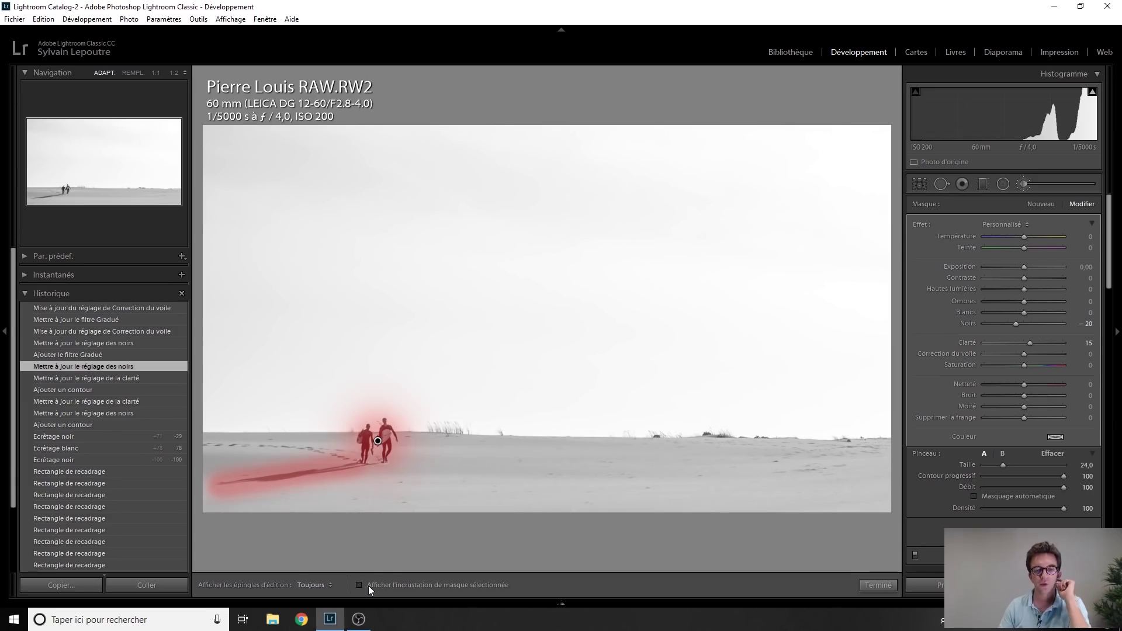
left_click(368, 585)
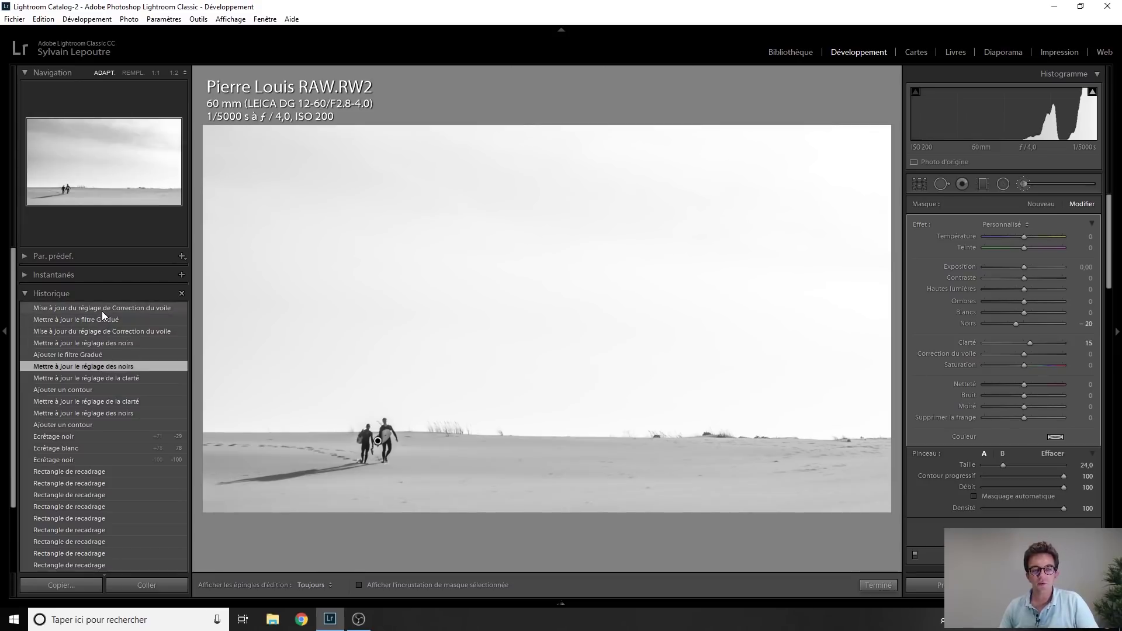
Step the sand photo through its graduated filter, blacks and dehaze updates up to the final state, closing the brush settings.
left_click(100, 351)
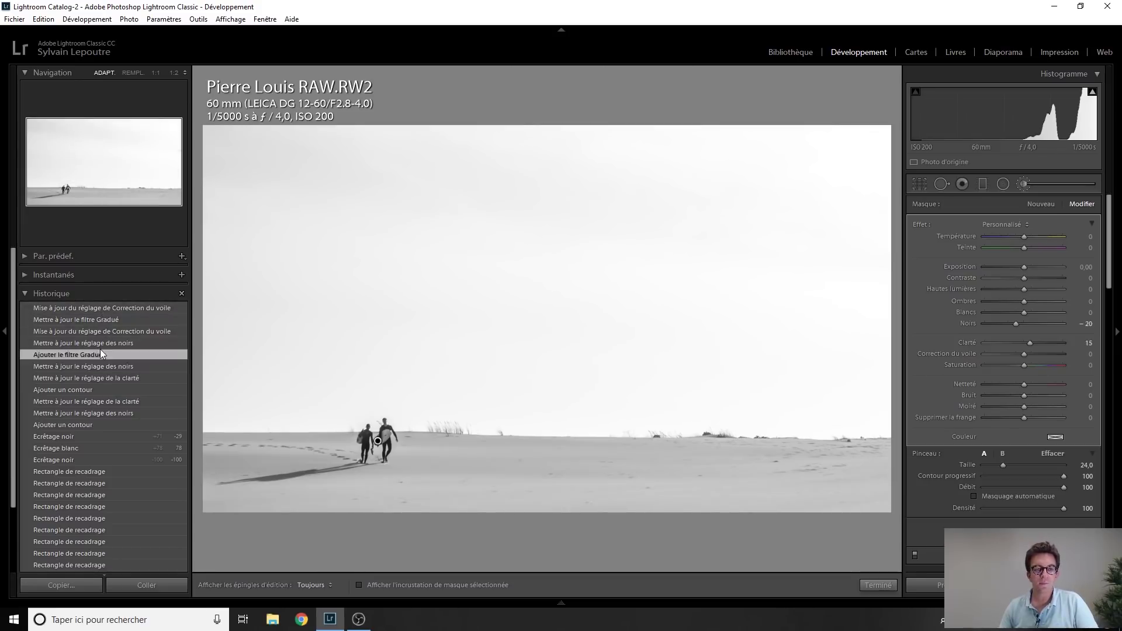
left_click(103, 341)
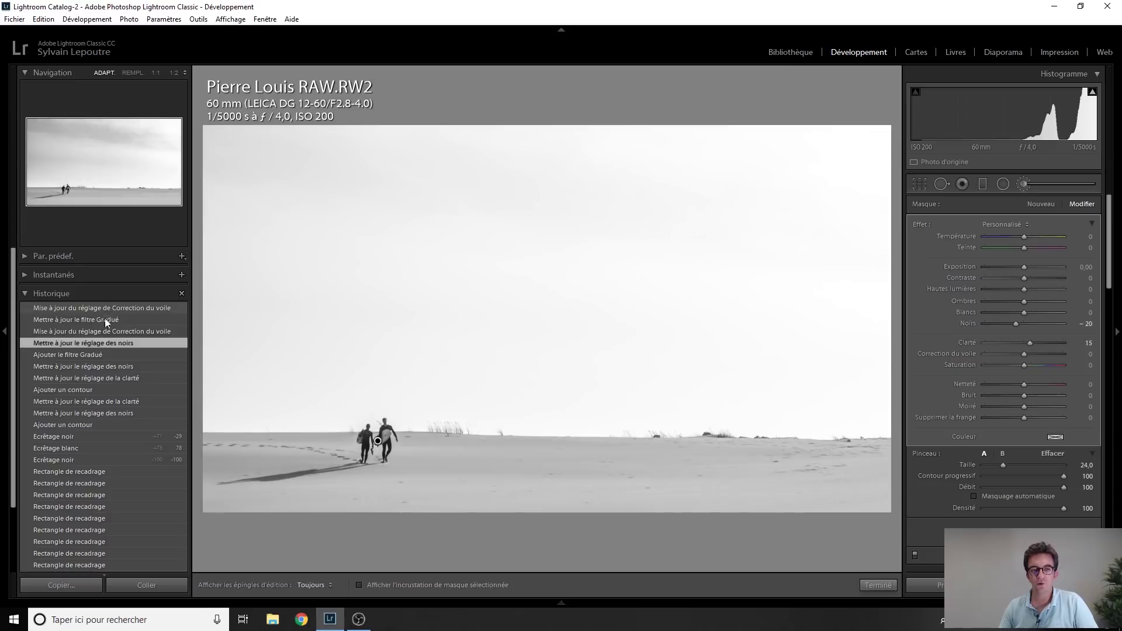
left_click(107, 331)
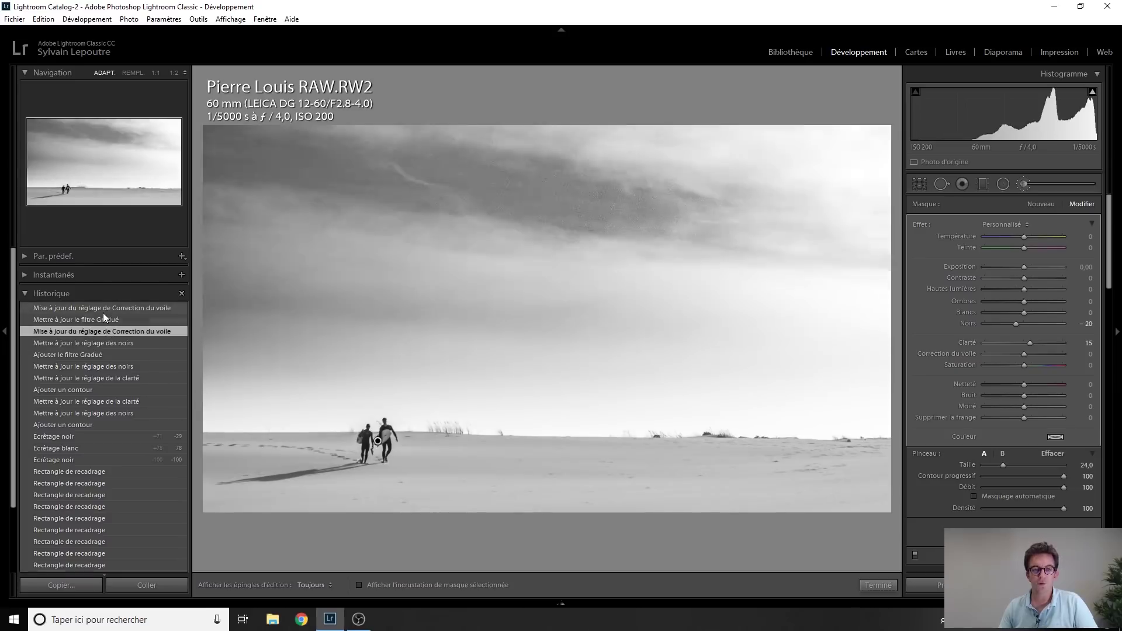
left_click(102, 312)
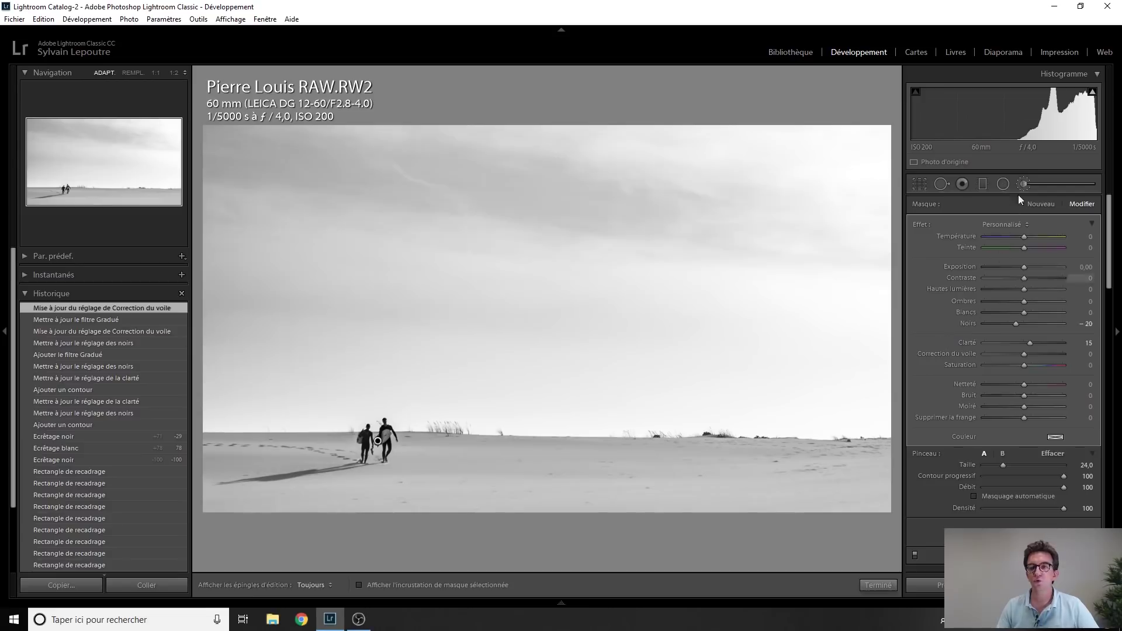
left_click(1031, 186)
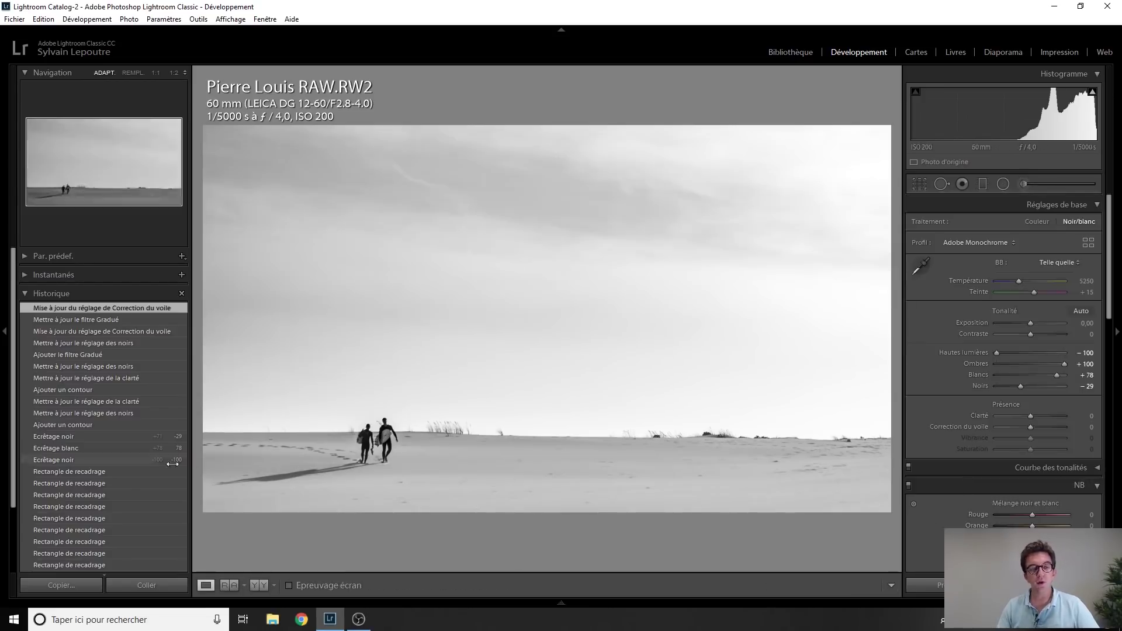
Compare the sand photo's original import state with its final dehaze state, and display the JPG version.
scroll(123, 461, "down", 3)
left_click(127, 544)
scroll(119, 486, "up", 5)
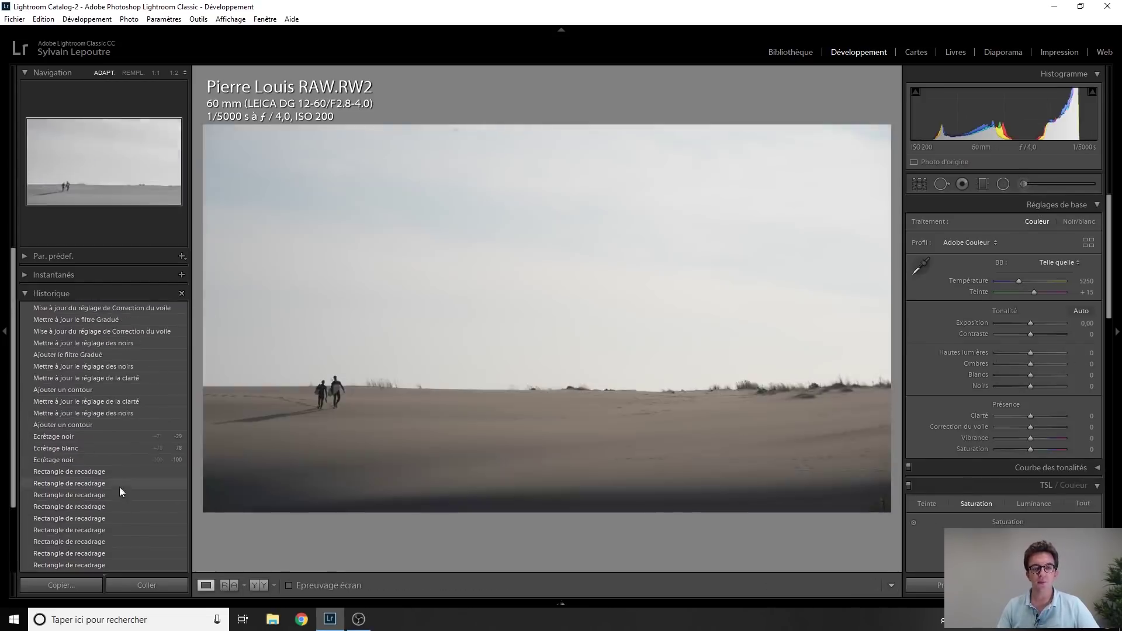
left_click(122, 310)
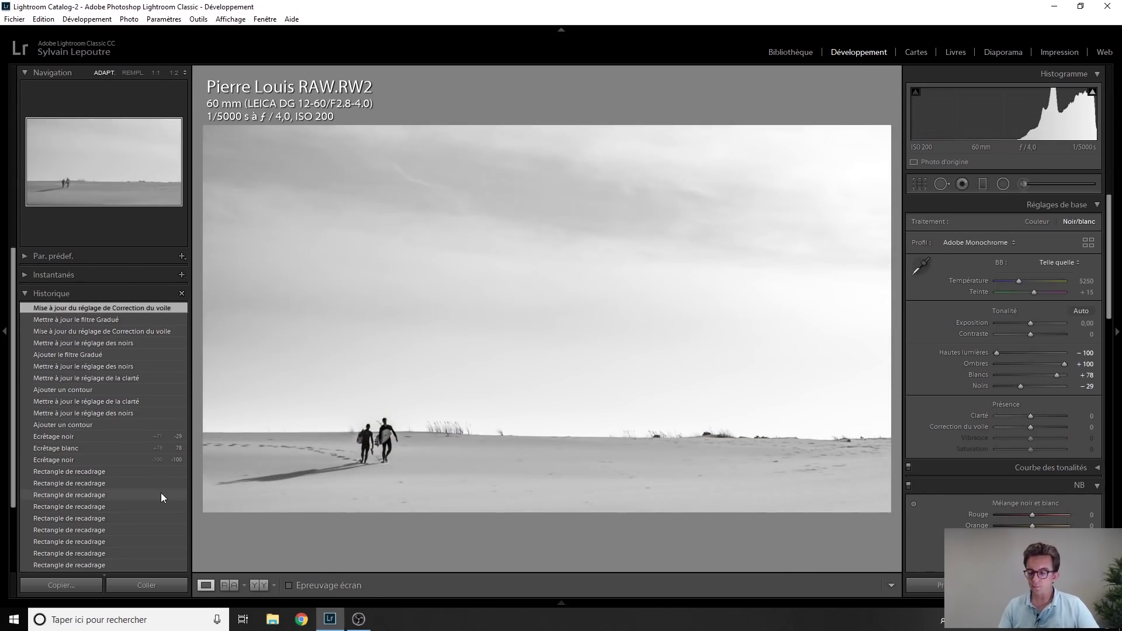
key("Right")
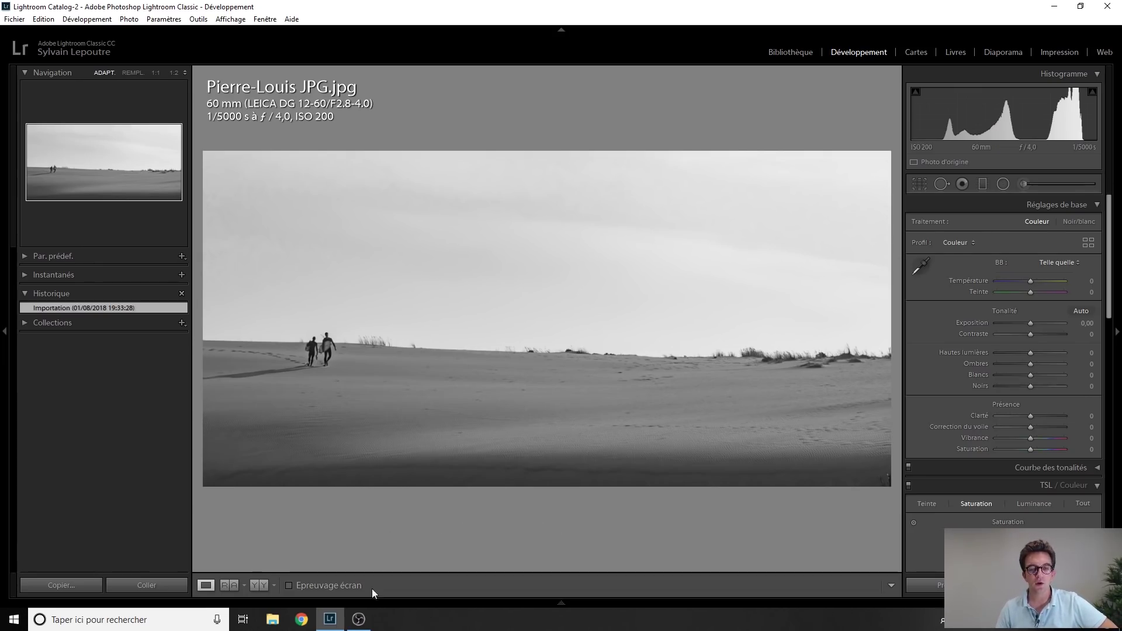
left_click(364, 620)
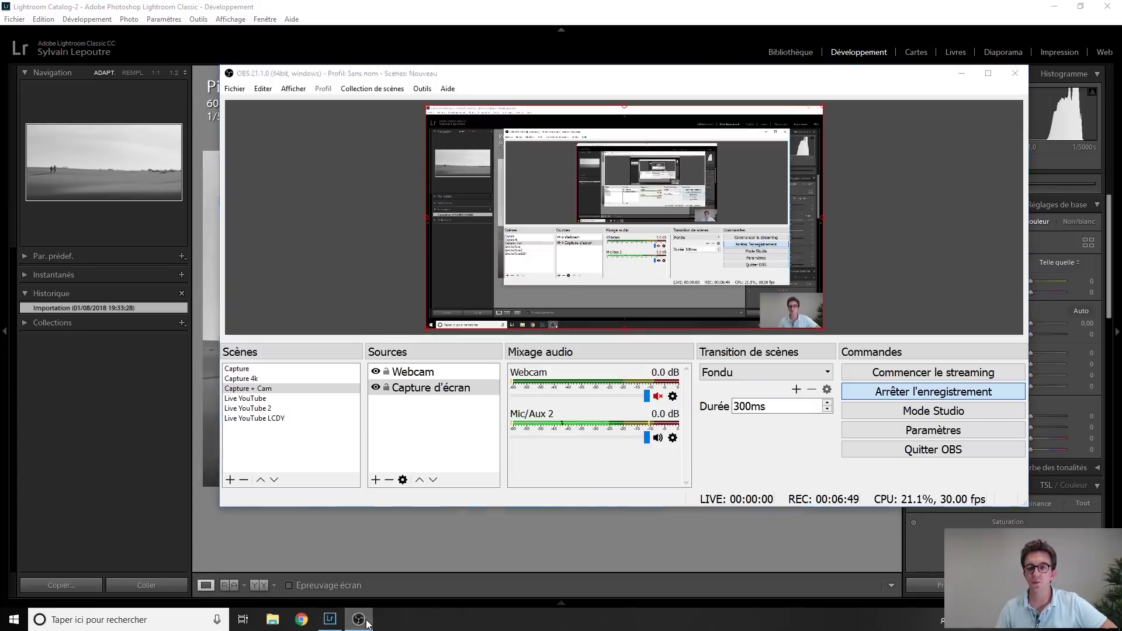
left_click(360, 621)
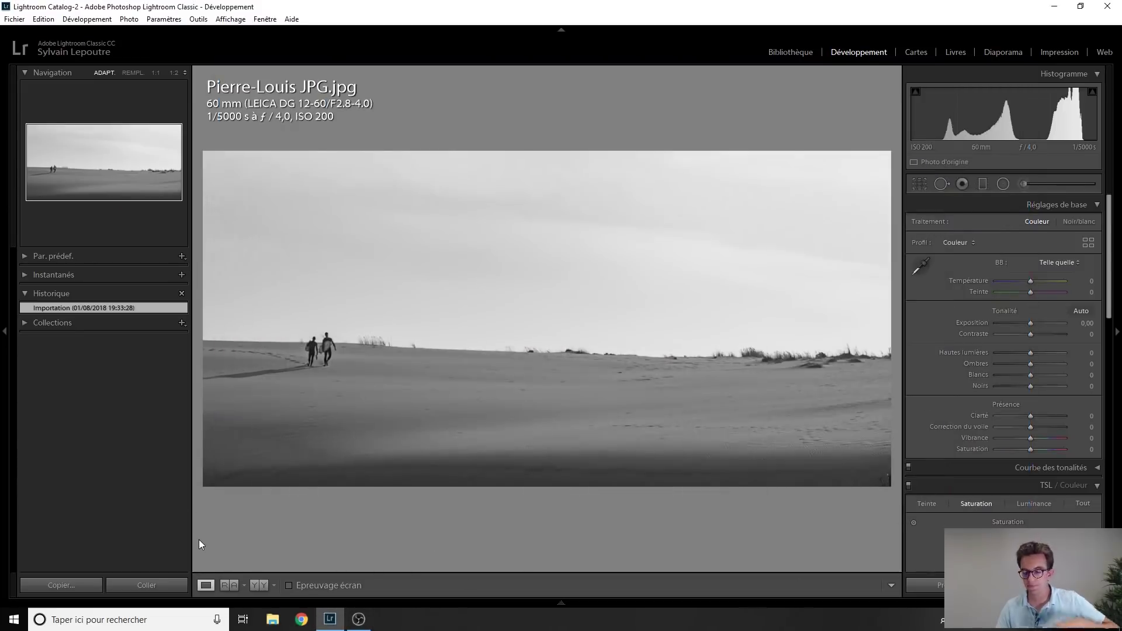
Switch to the Milky Way panorama RAW photo and review its last crop, saturation +100 and temperature 4450 history states.
key("Right")
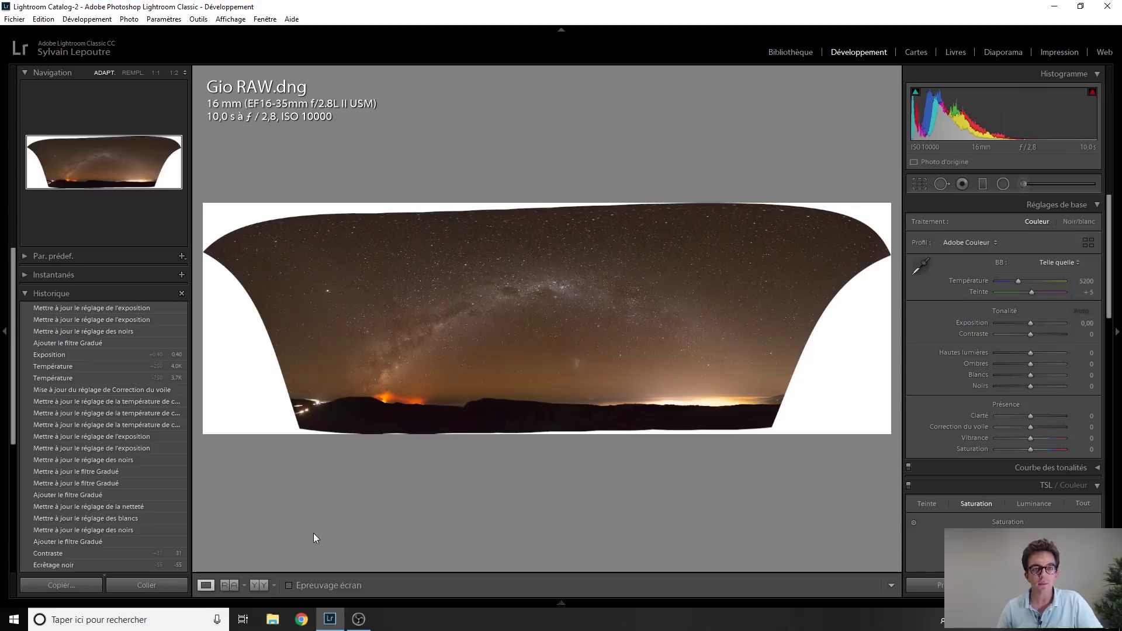
scroll(131, 452, "down", 5)
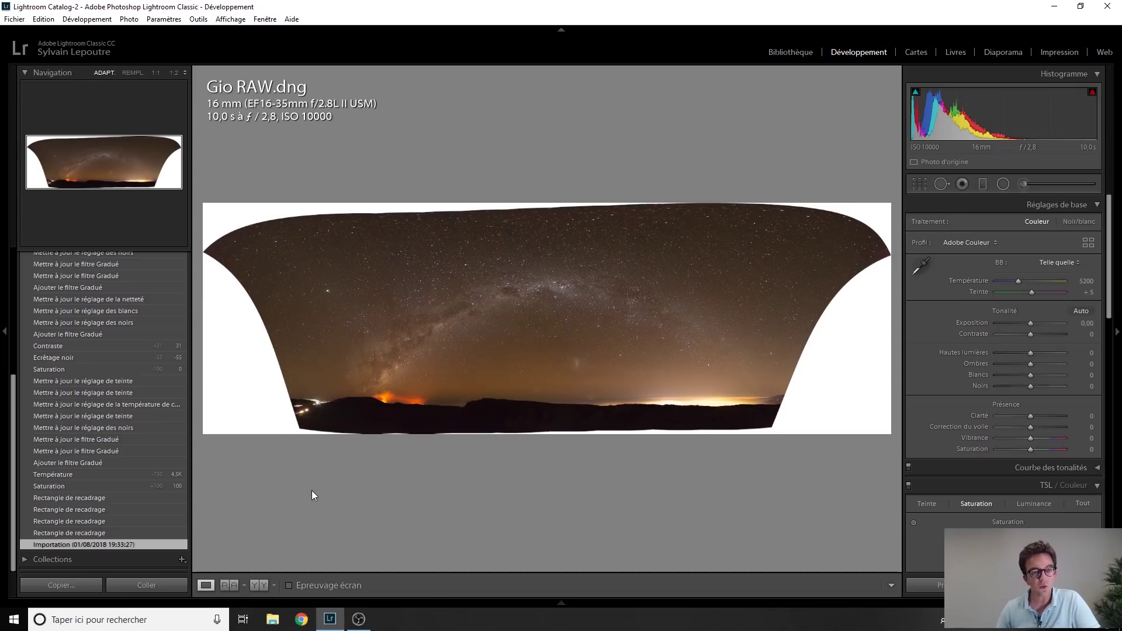
left_click(87, 499)
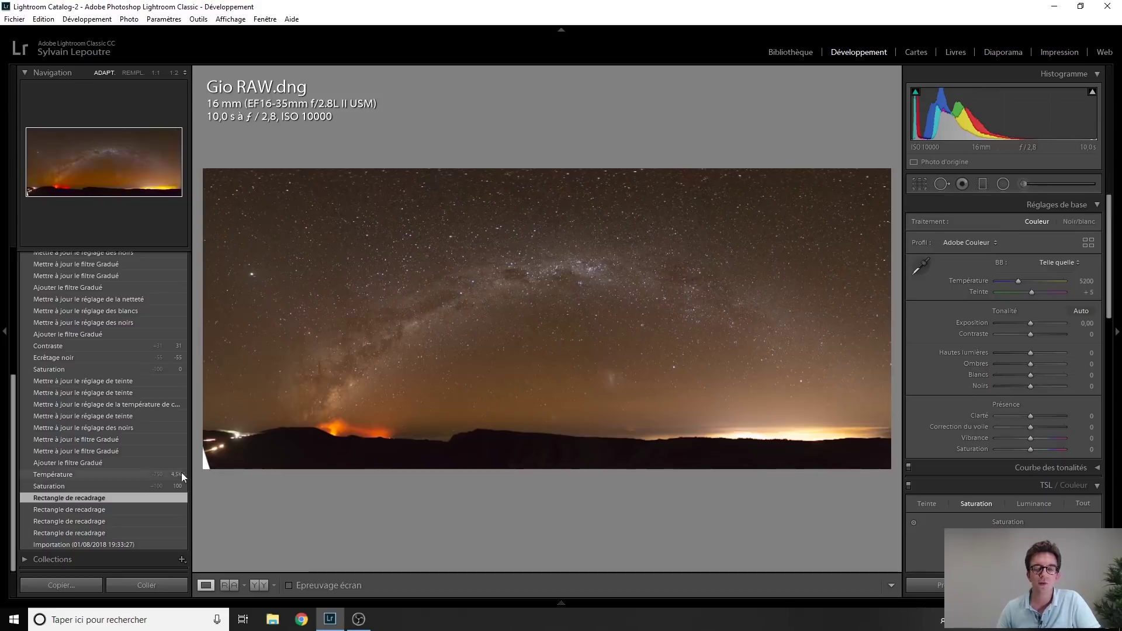
left_click(82, 488)
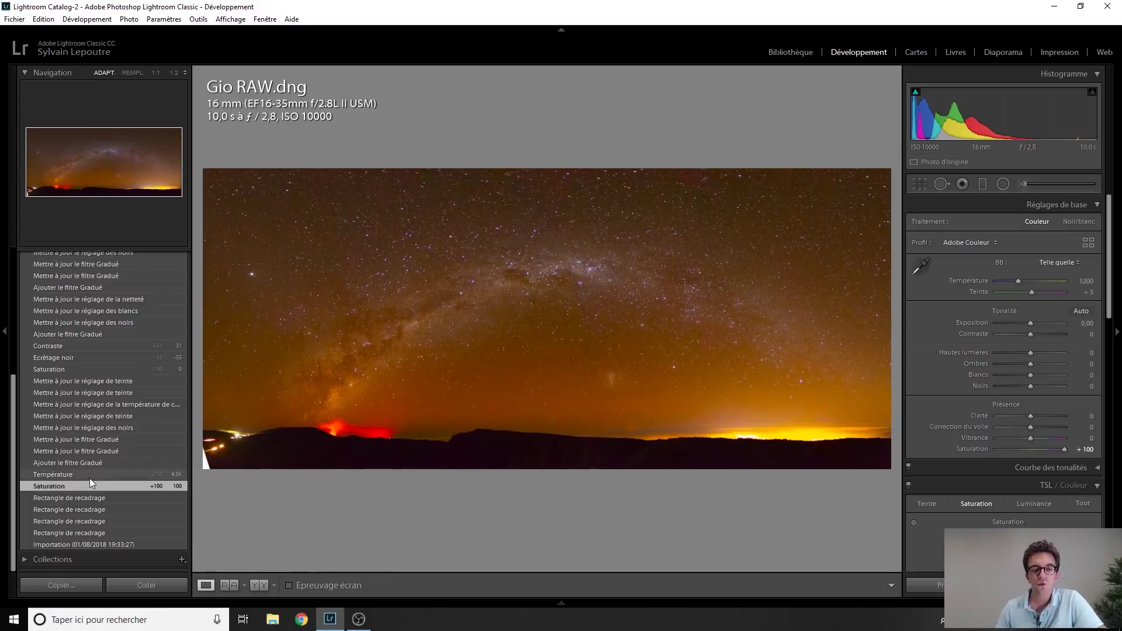
left_click(90, 477)
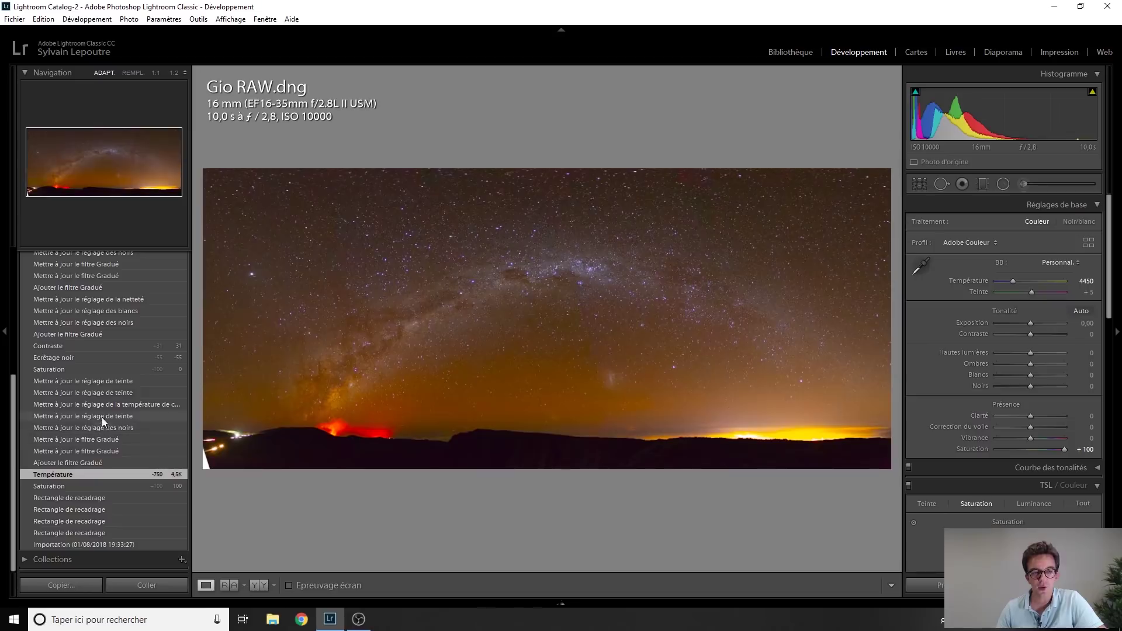
Step the panorama through its last tint update, saturation 0, blacks −55 and contrast +31 history states.
left_click(103, 383)
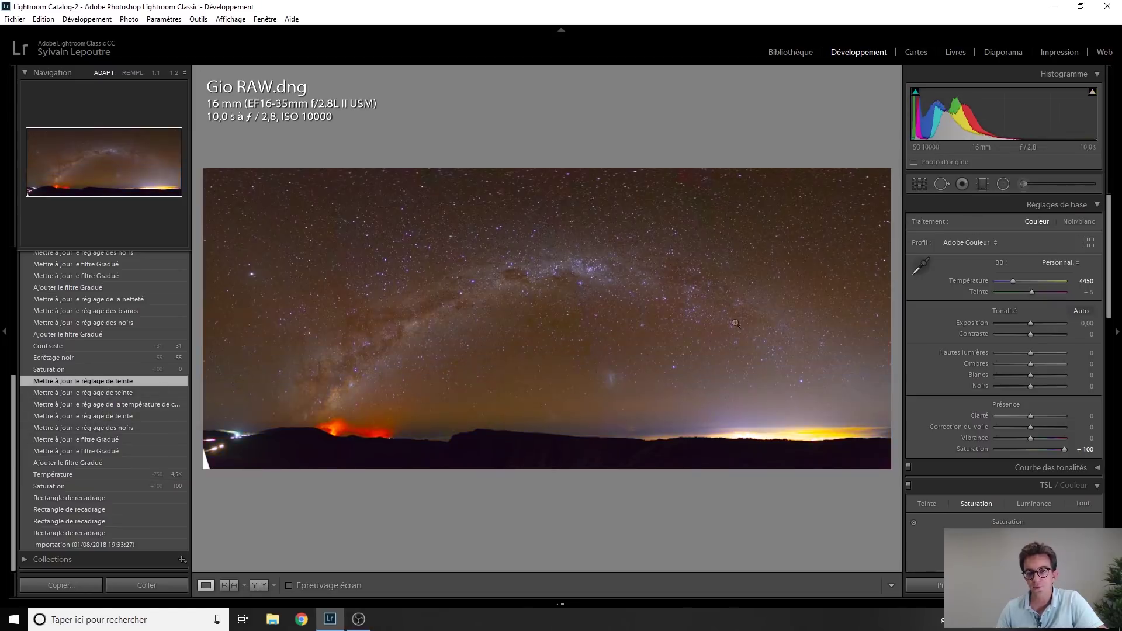
left_click(71, 368)
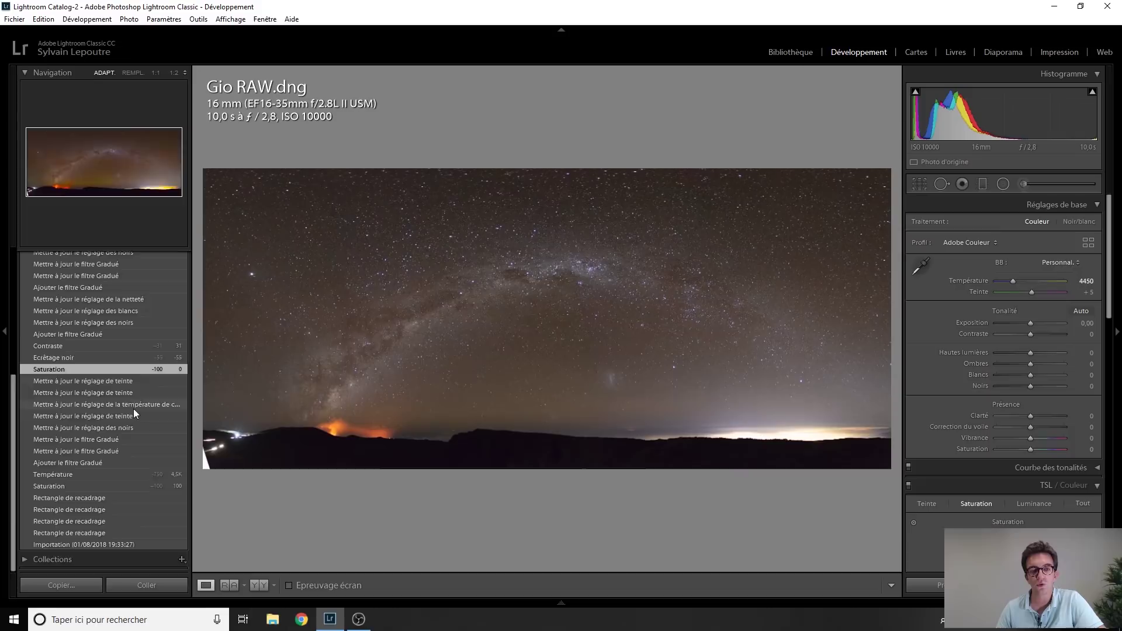
scroll(133, 409, "up", 4)
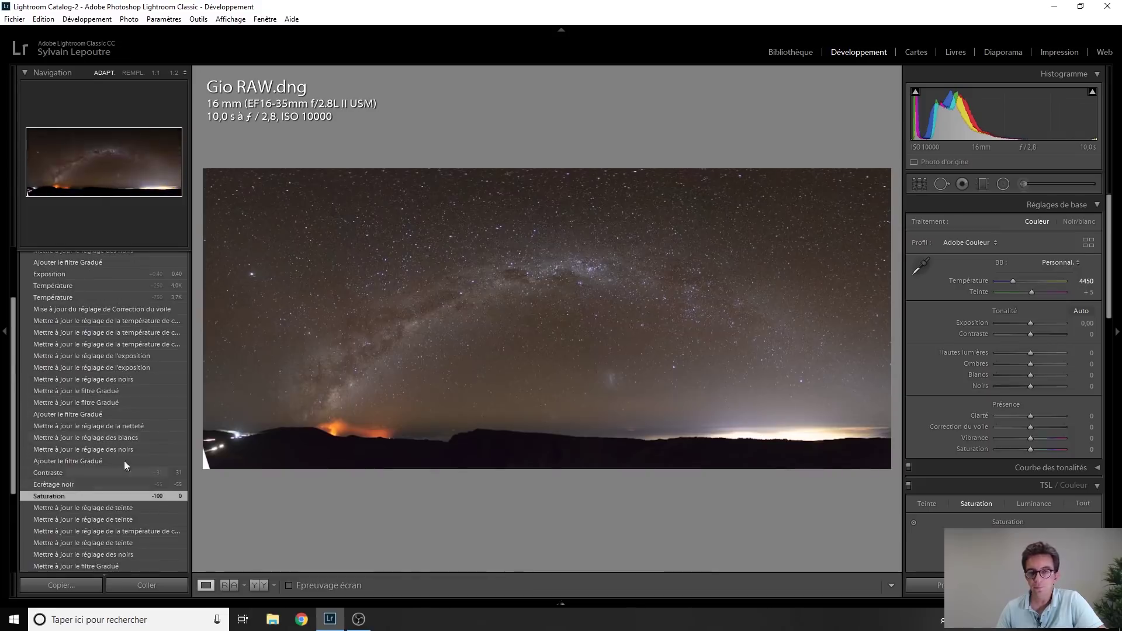
left_click(85, 485)
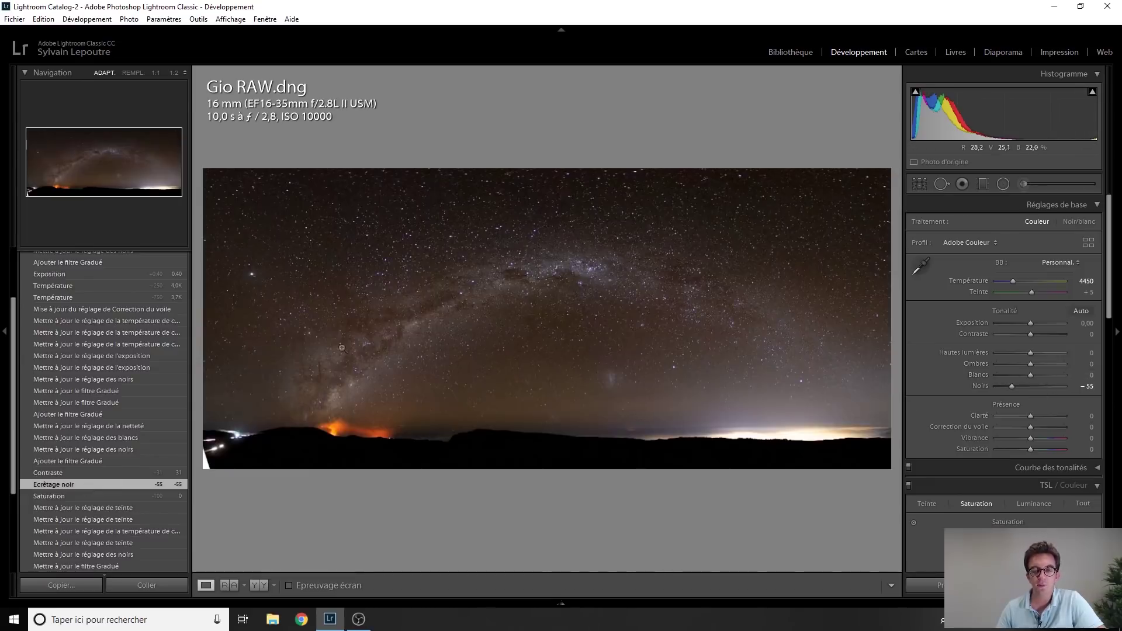
left_click(94, 476)
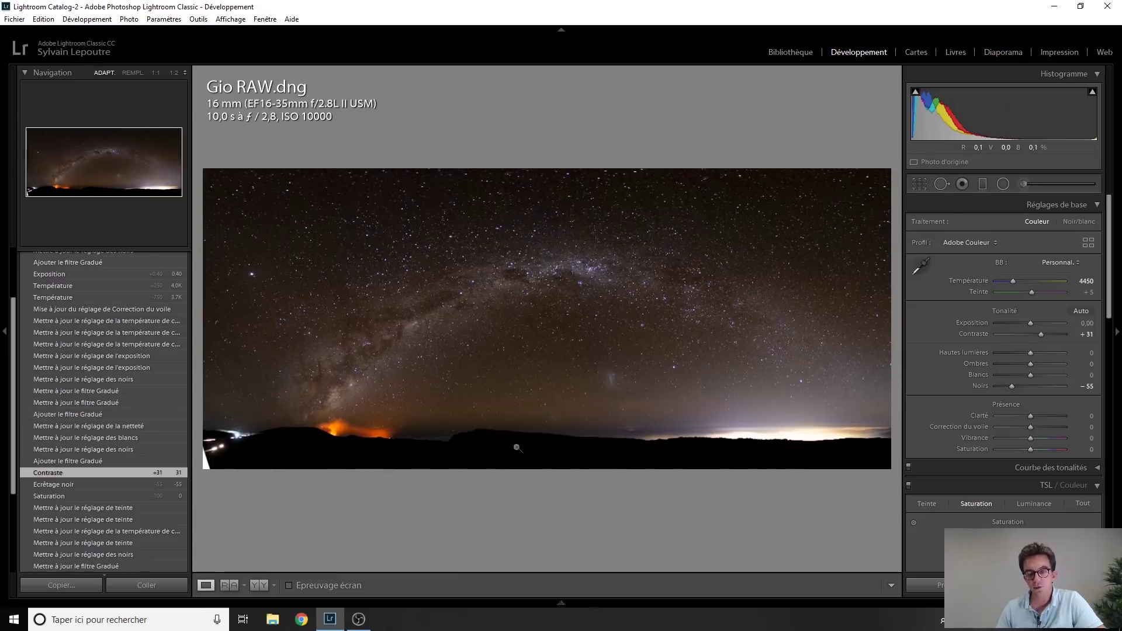
At the panorama's sharpness update state, inspect the settings of the sky and horizon graduated filters.
left_click(101, 425)
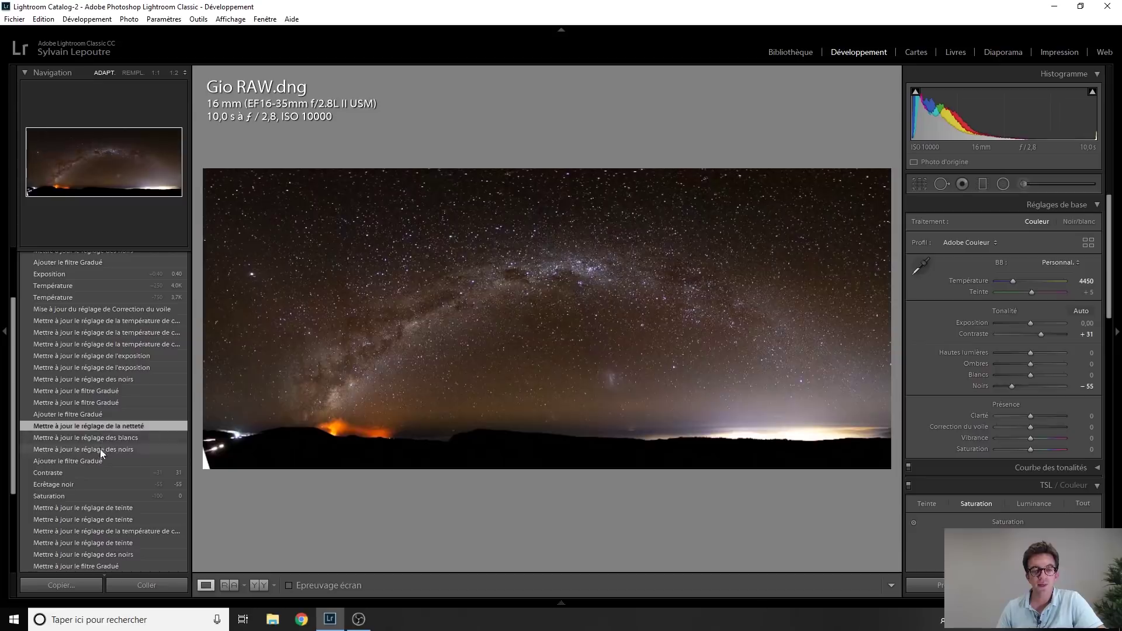
left_click(982, 184)
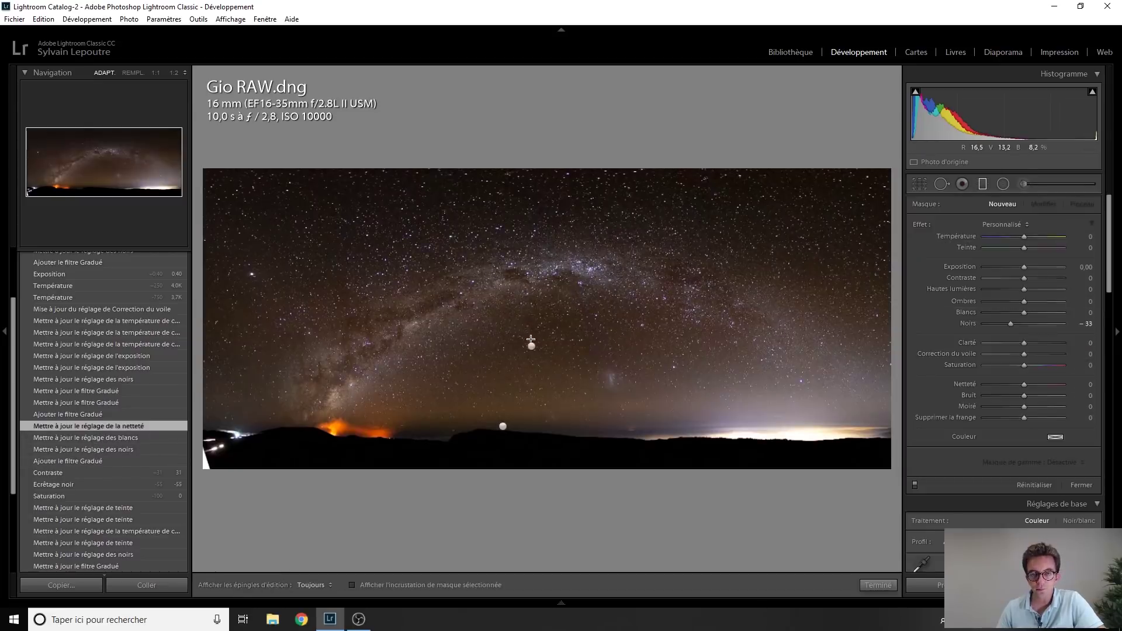
left_click(532, 347)
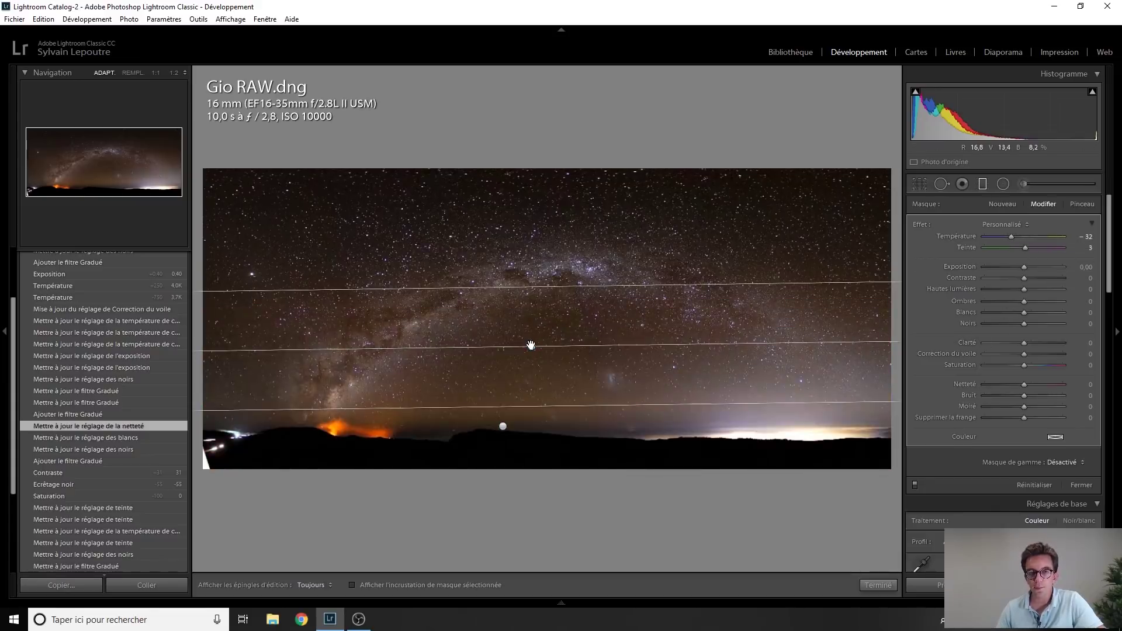
left_click(502, 426)
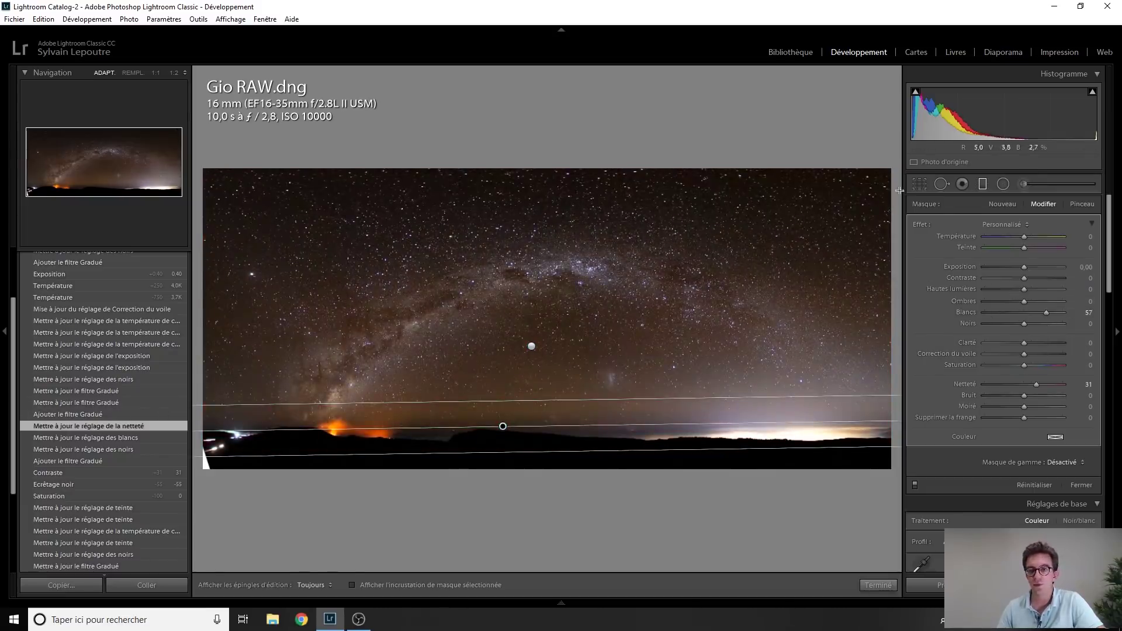
left_click(981, 185)
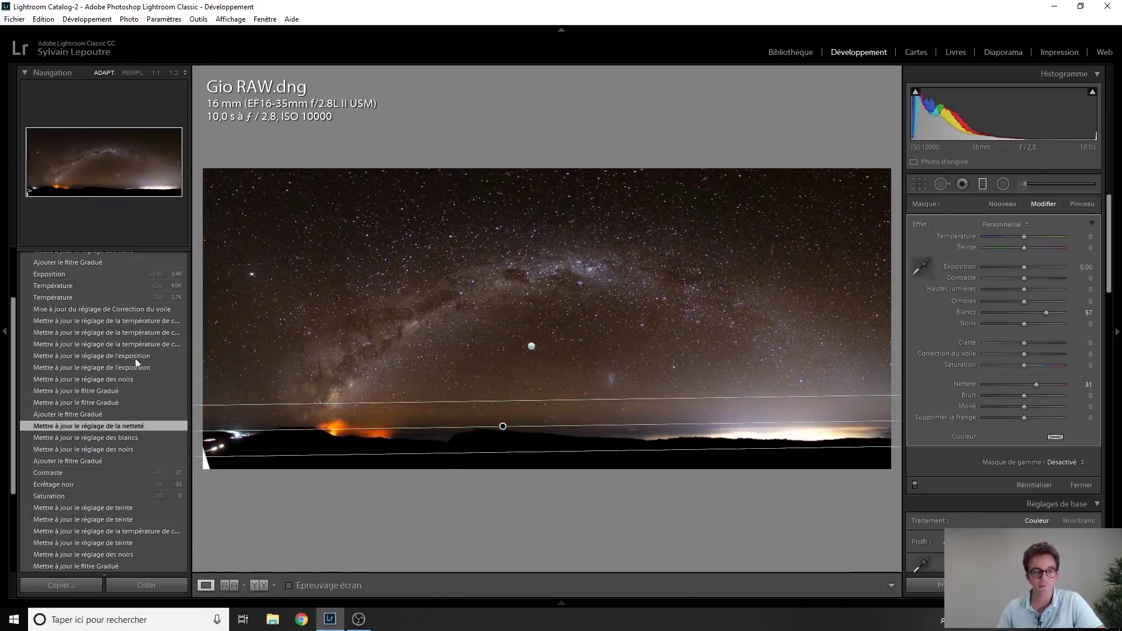
Compare the panorama's history states for the first added graduated filter, the sharpness update, the second added graduated filter and the dehaze update.
left_click(66, 462)
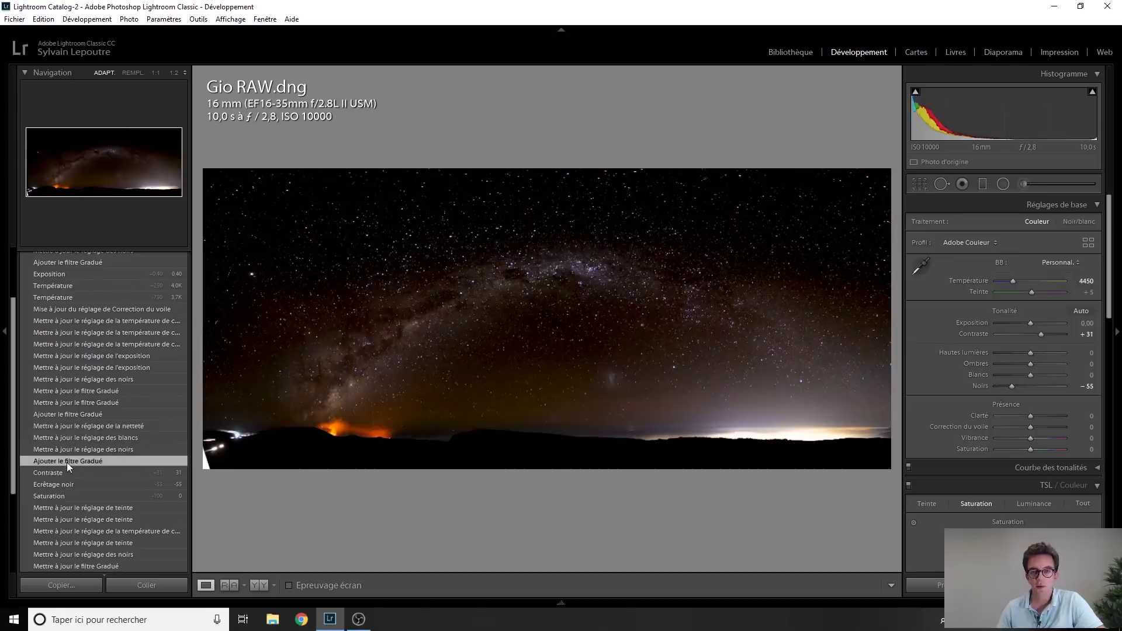
left_click(76, 426)
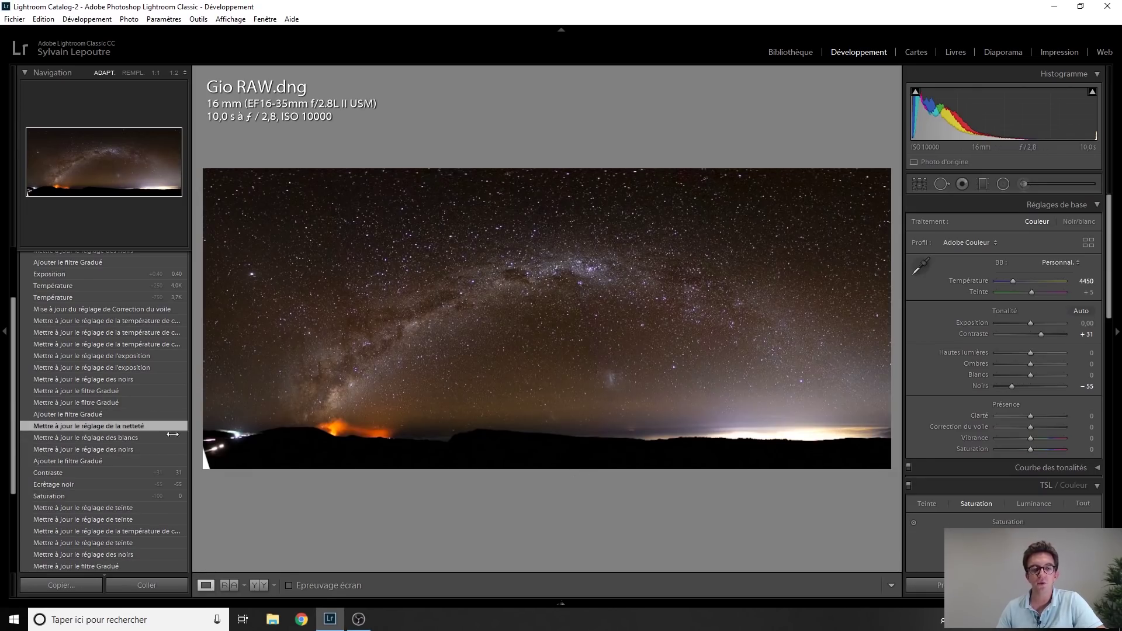
left_click(89, 310)
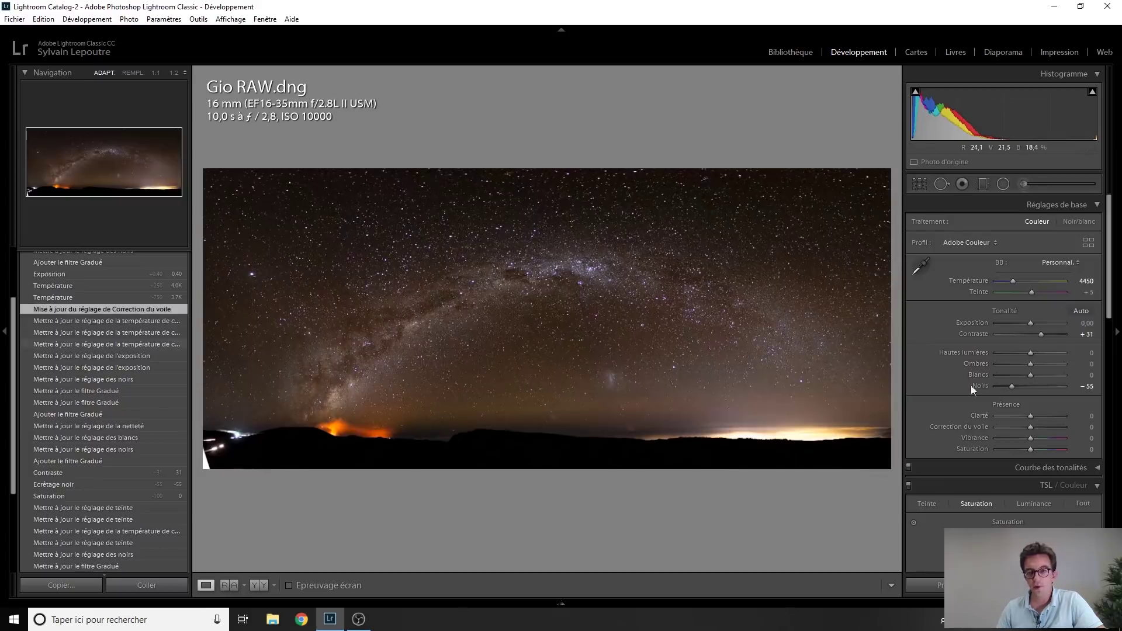
left_click(84, 415)
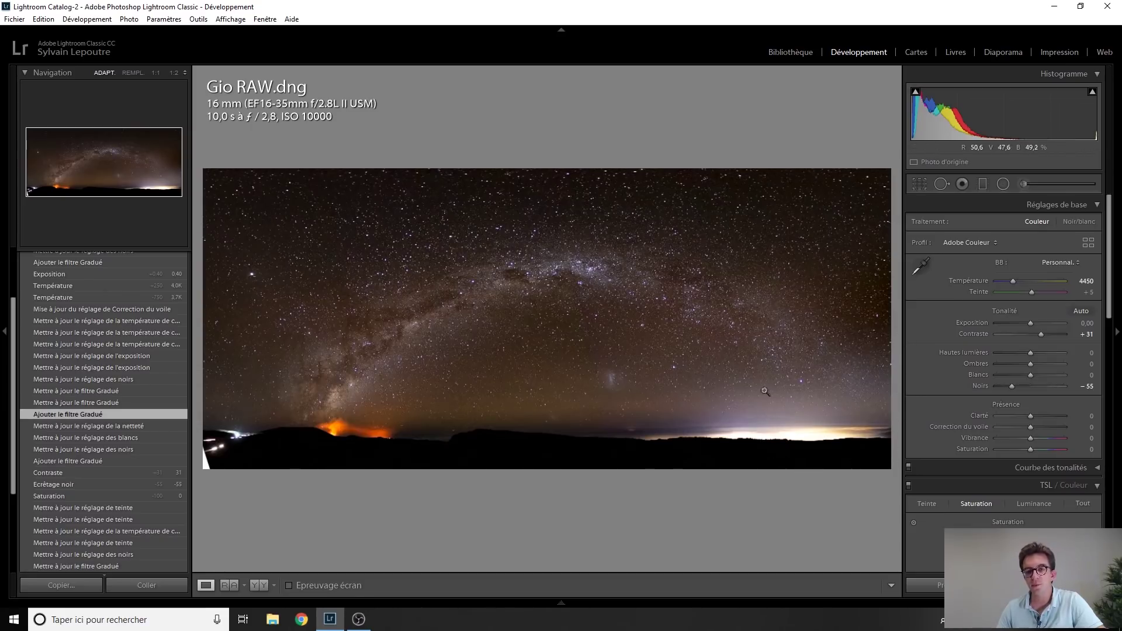
left_click(107, 308)
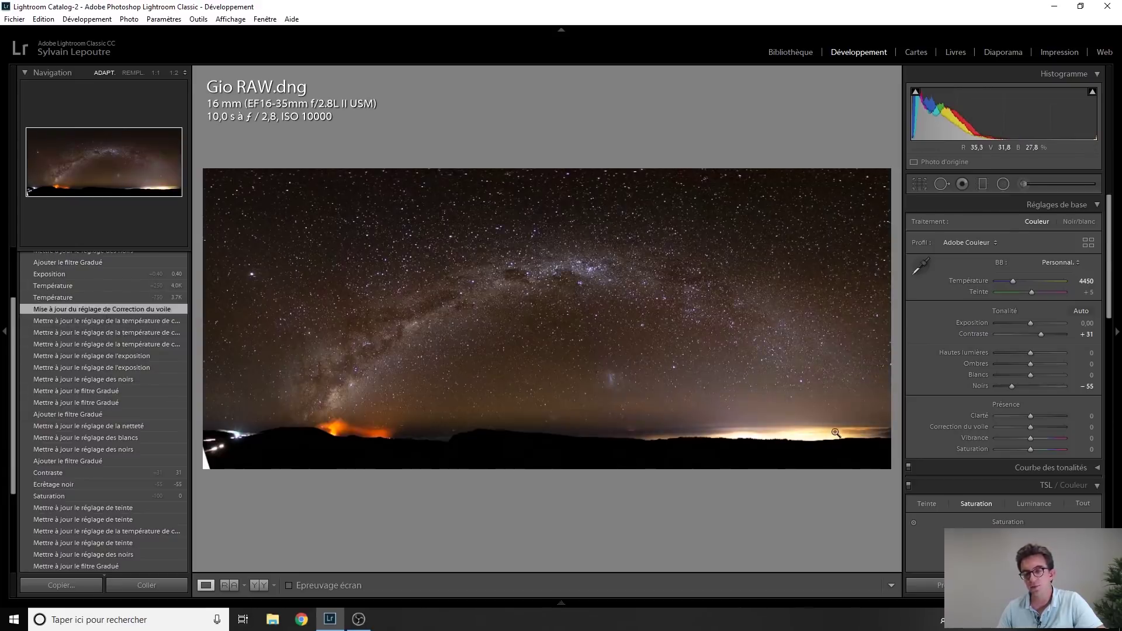
Step the panorama through its temperature 3950, exposure +0.40 and last exposure update history states.
scroll(33, 373, "up", 3)
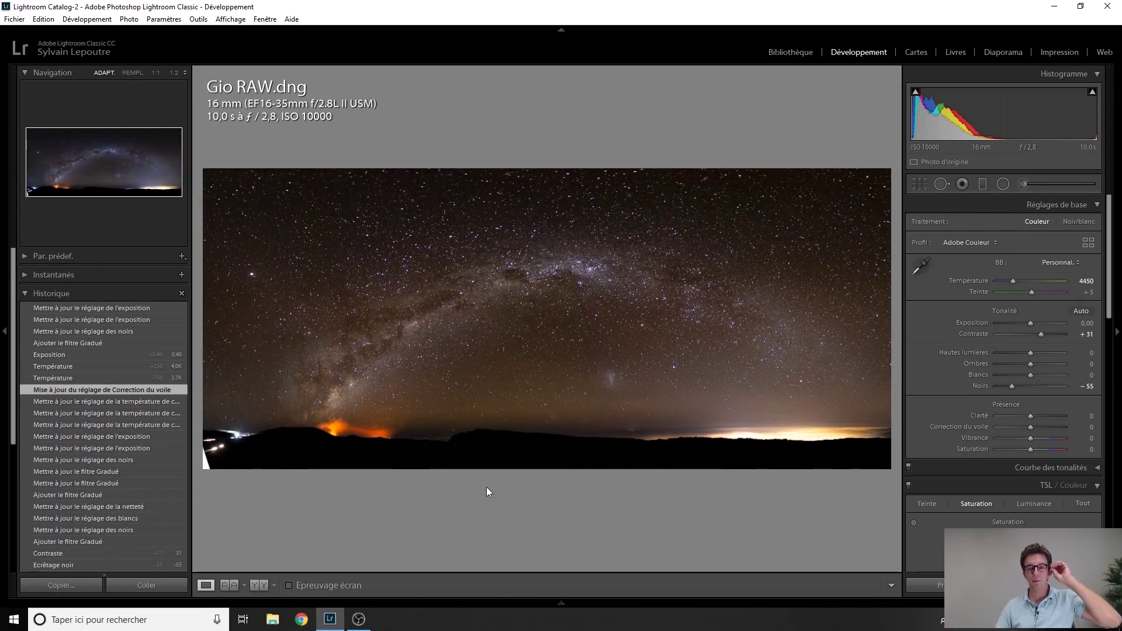
left_click(106, 367)
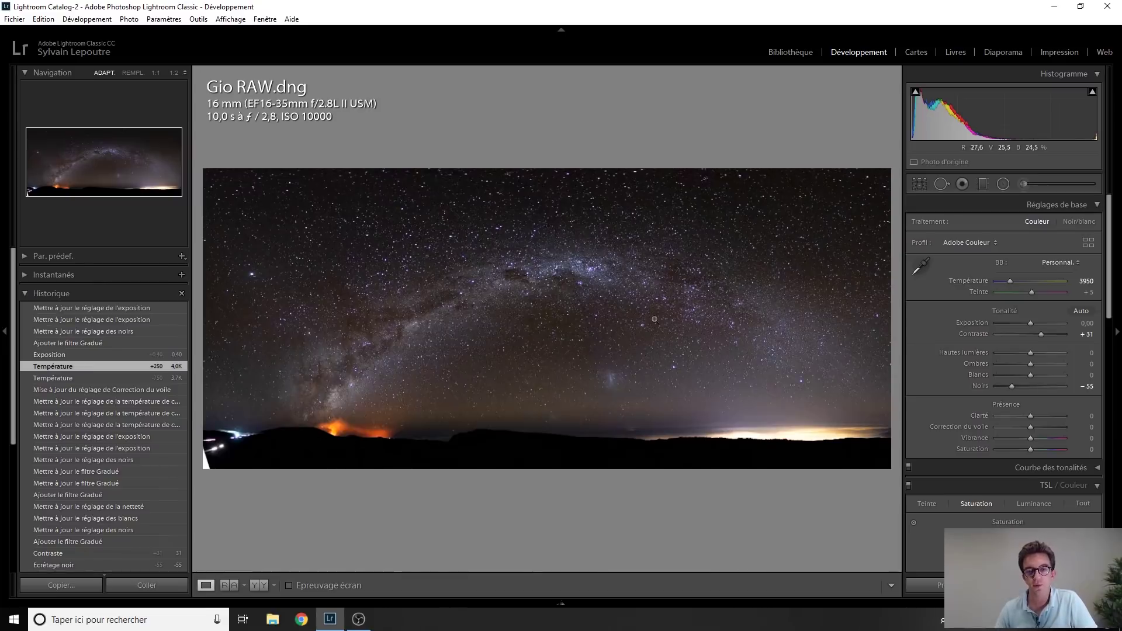
left_click(95, 356)
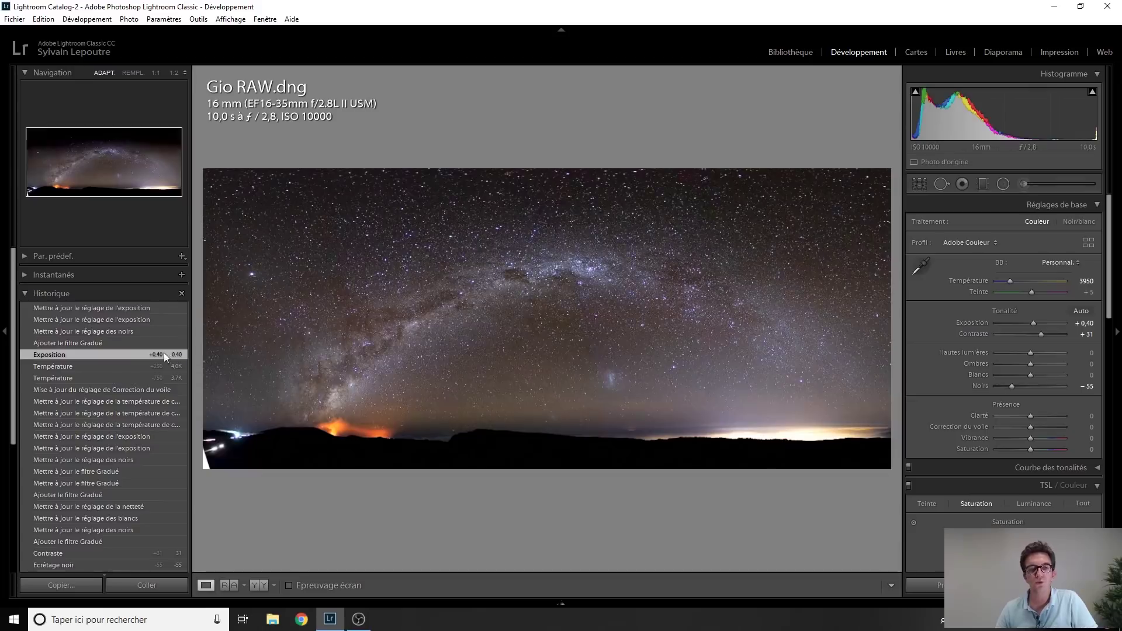
left_click(109, 309)
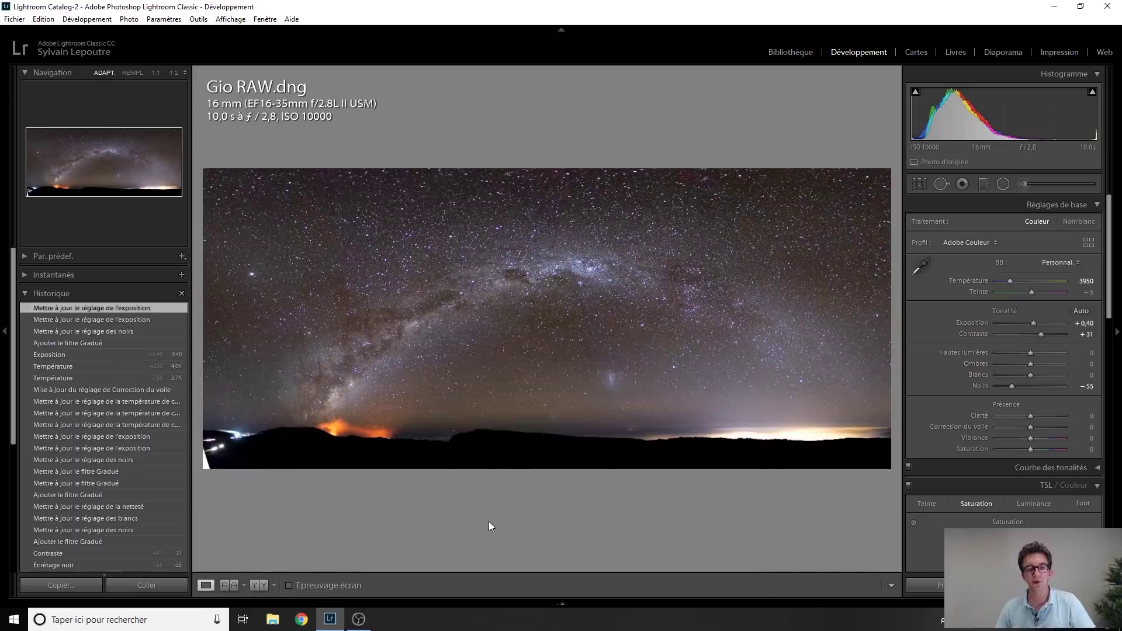
Compare an early history state of the panorama with its most recent exposure update state.
scroll(135, 520, "down", 4)
left_click(123, 545)
scroll(129, 456, "up", 5)
left_click(122, 308)
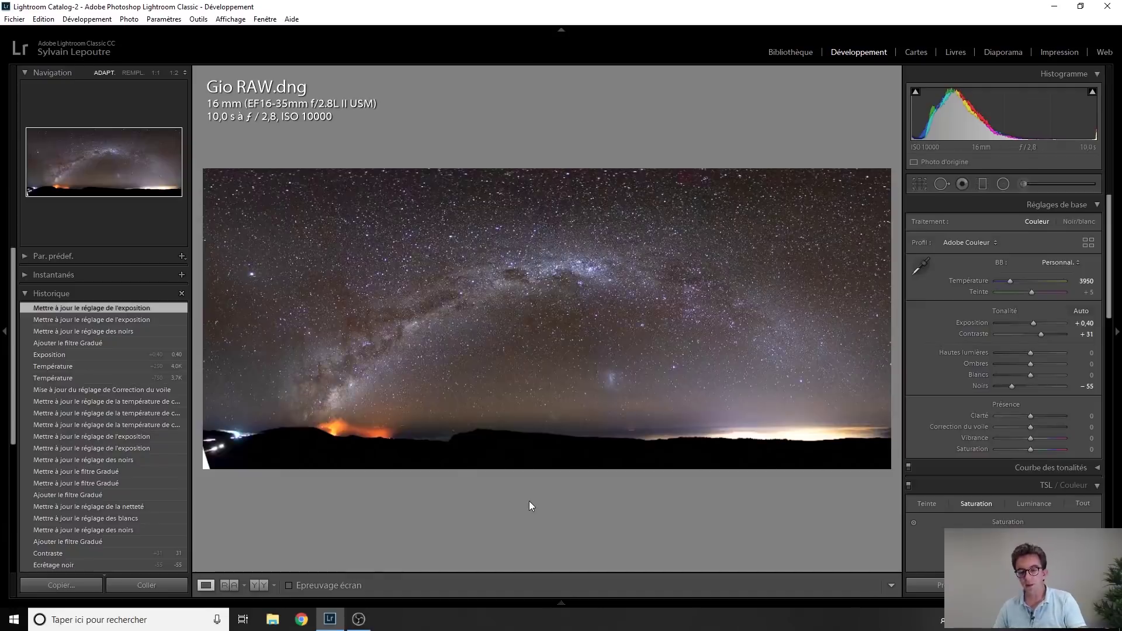
Compare the edited RAW panorama with its JPG version by switching between the two photos.
key("Right")
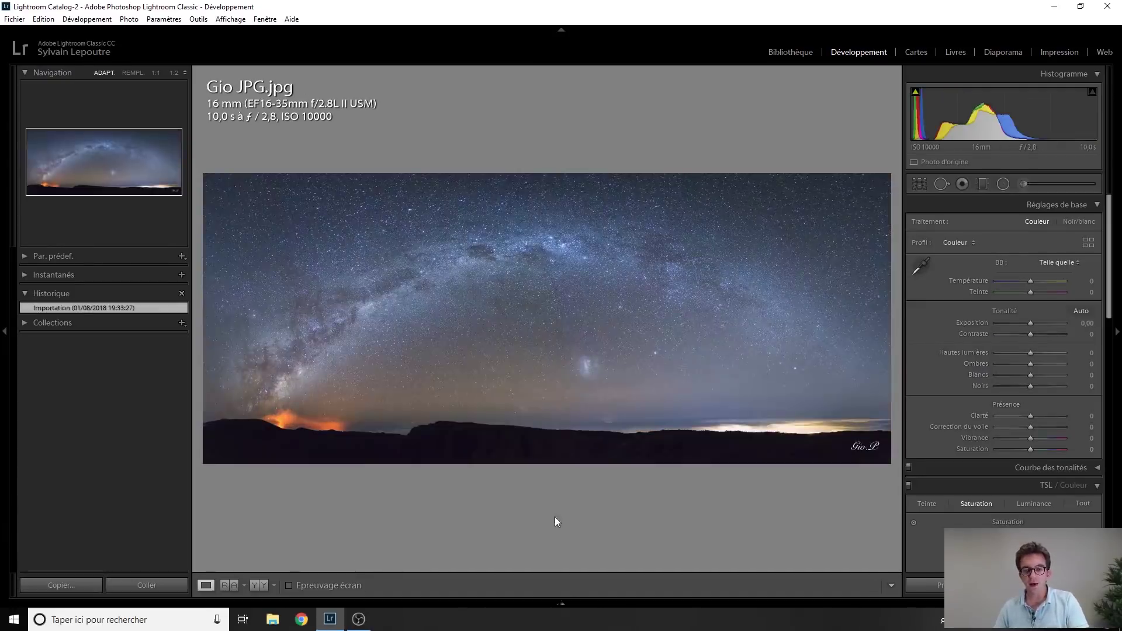
key("Left")
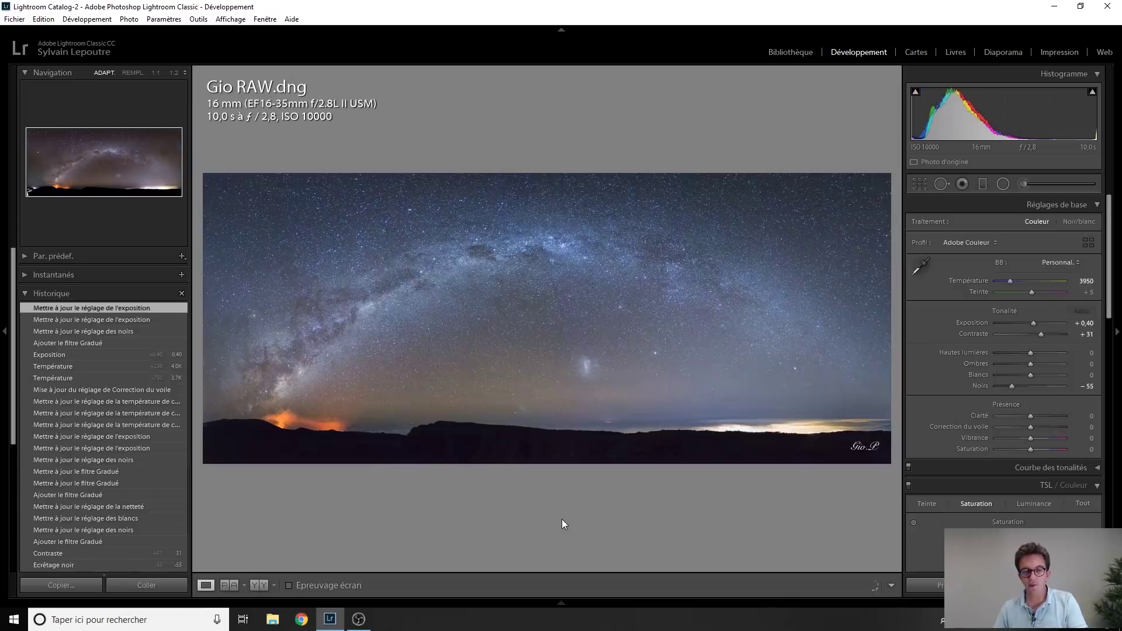
key("Right")
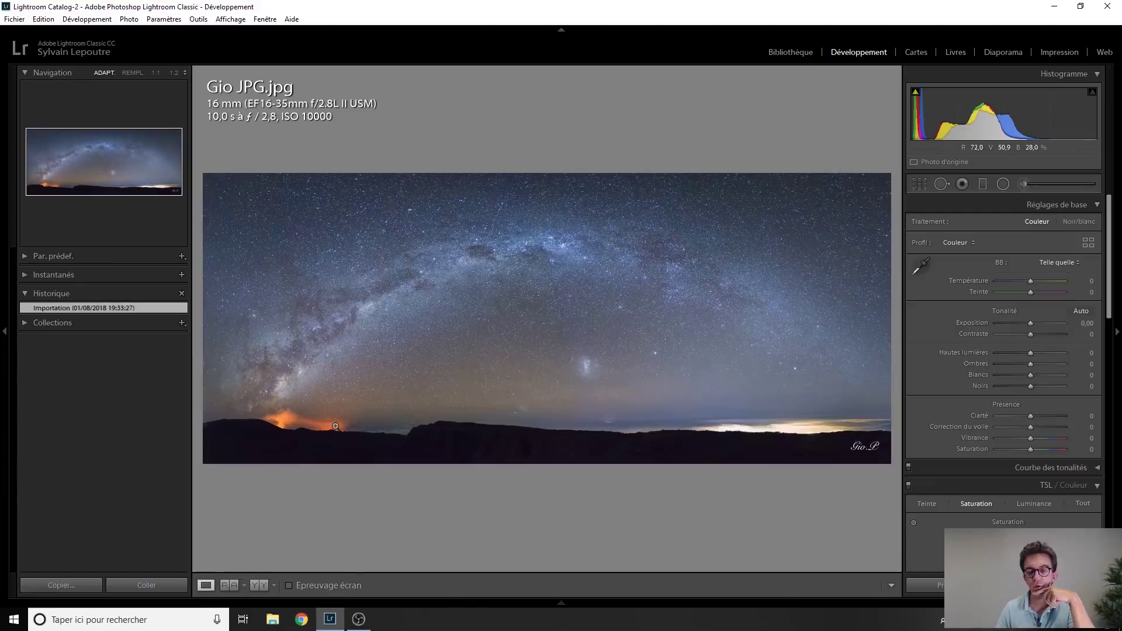
Examine the JPG panorama's Milky Way detail at 1:1 and the whole image in full screen.
left_click(471, 251)
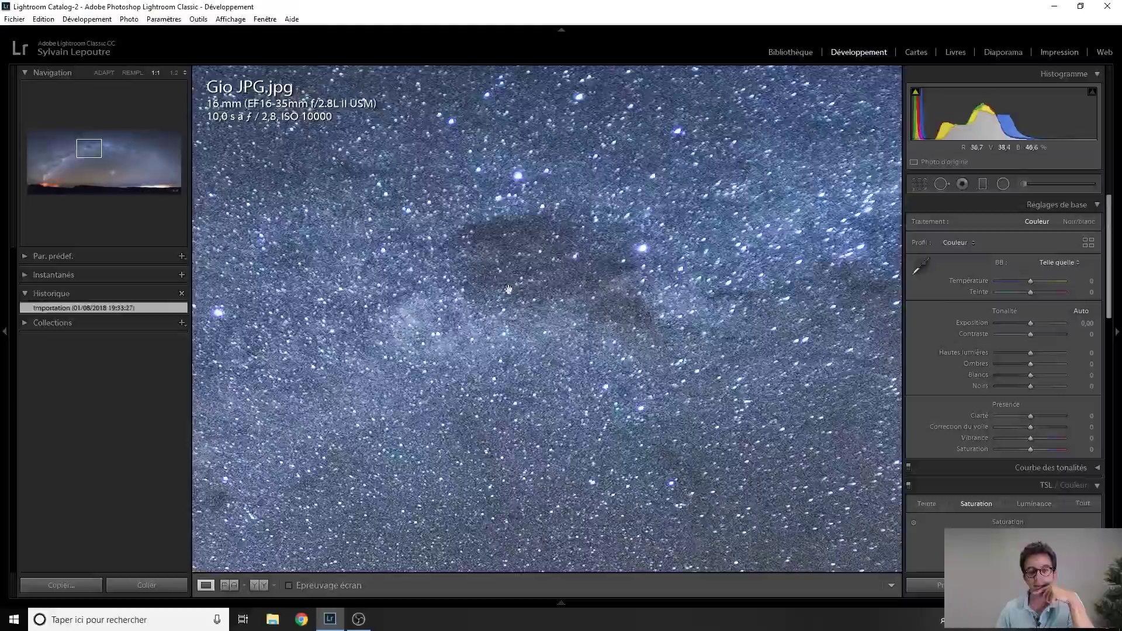
left_click(560, 313)
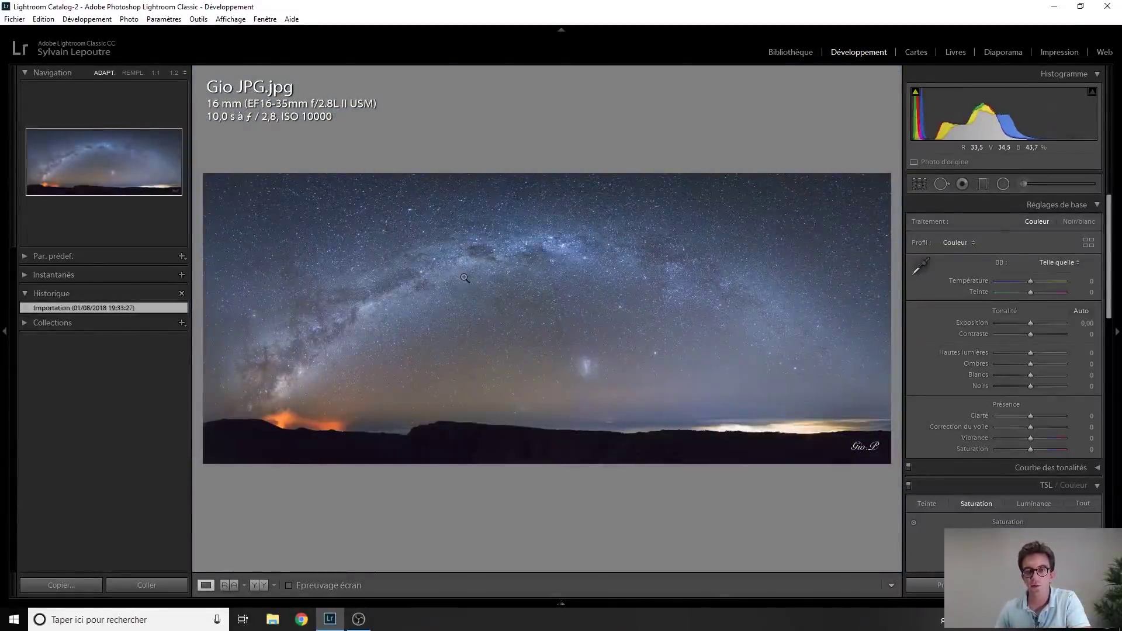
key("f")
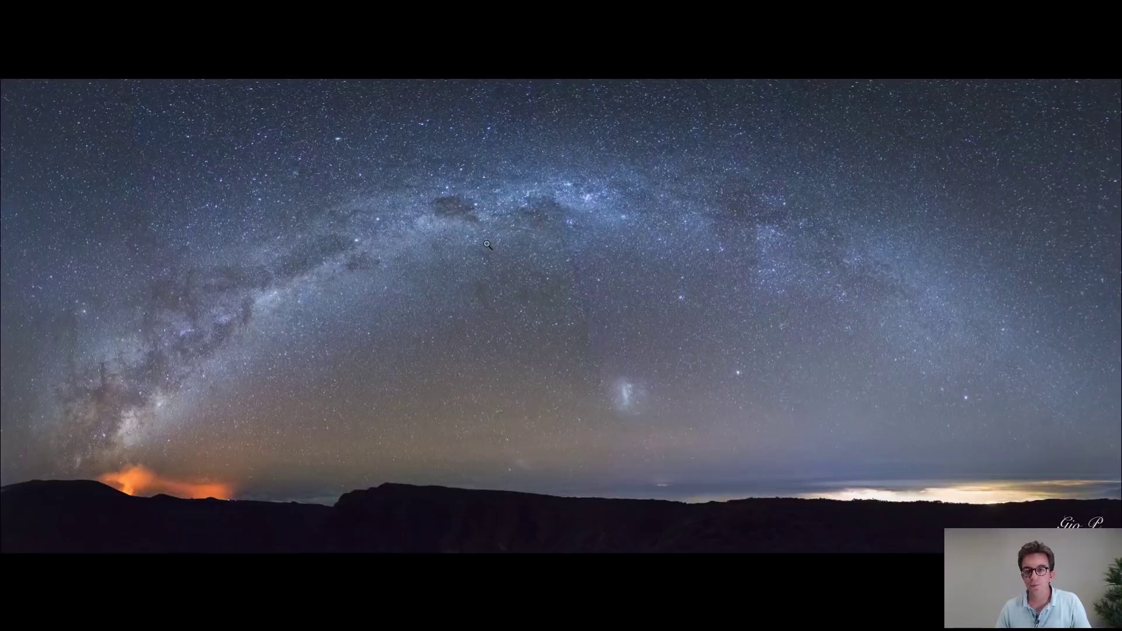
key("f")
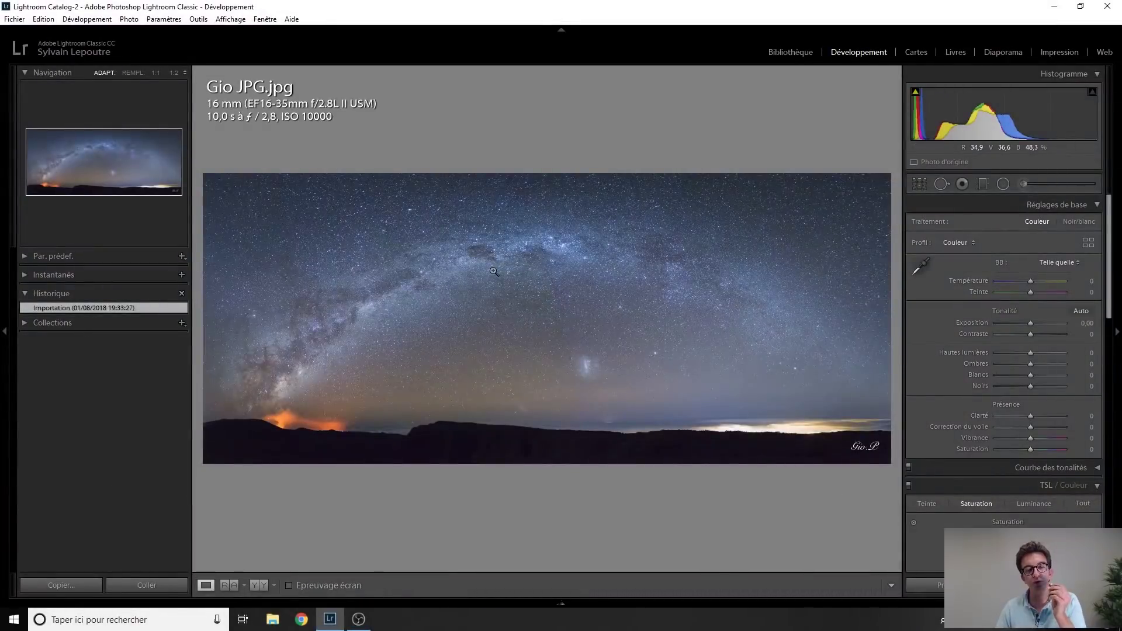
key("f")
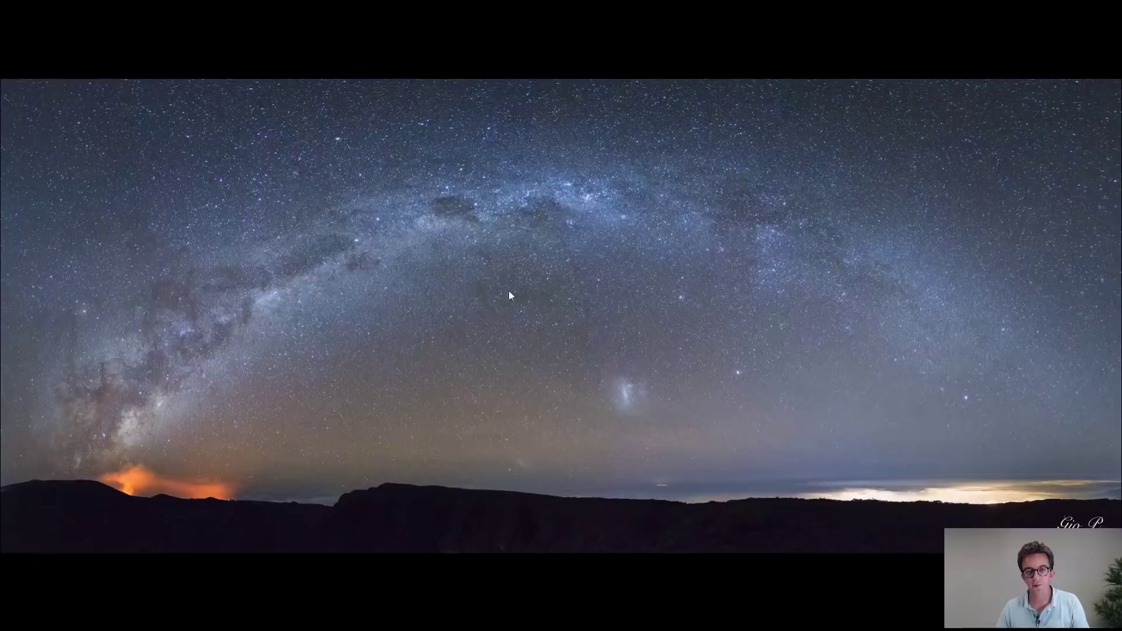
key("f")
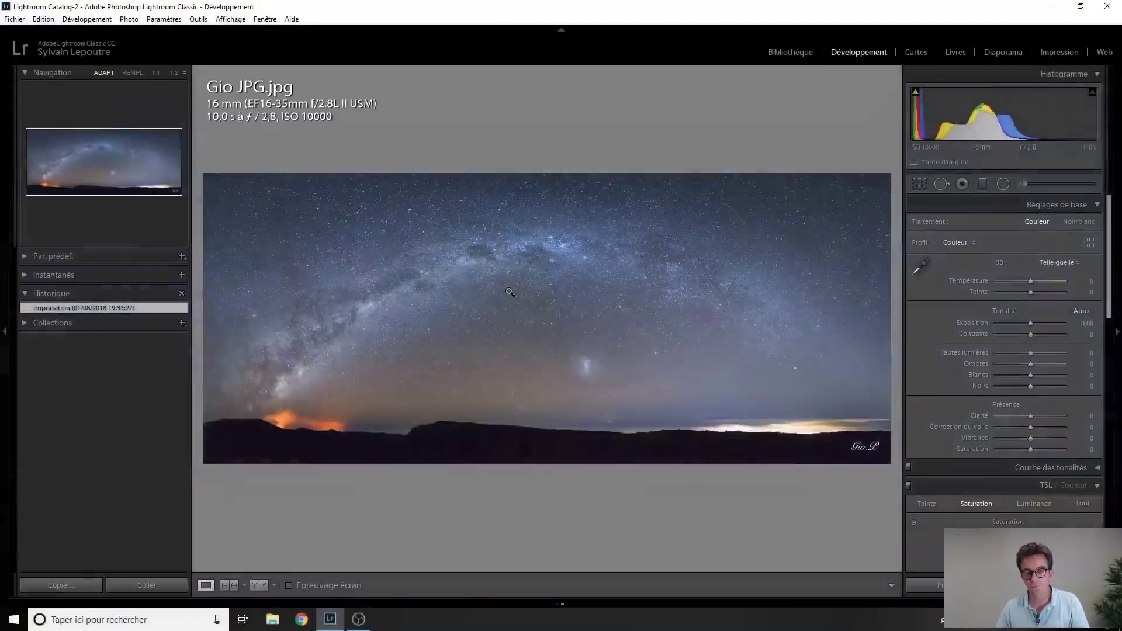
Return to the edited RAW panorama and examine it in full screen.
key("Right")
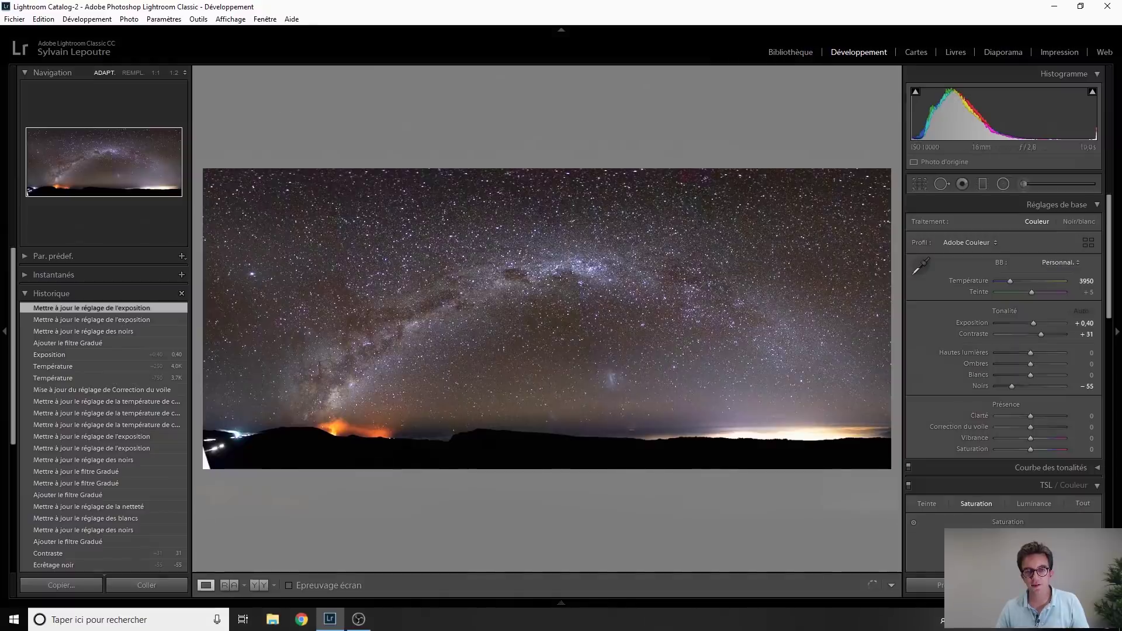
key("f")
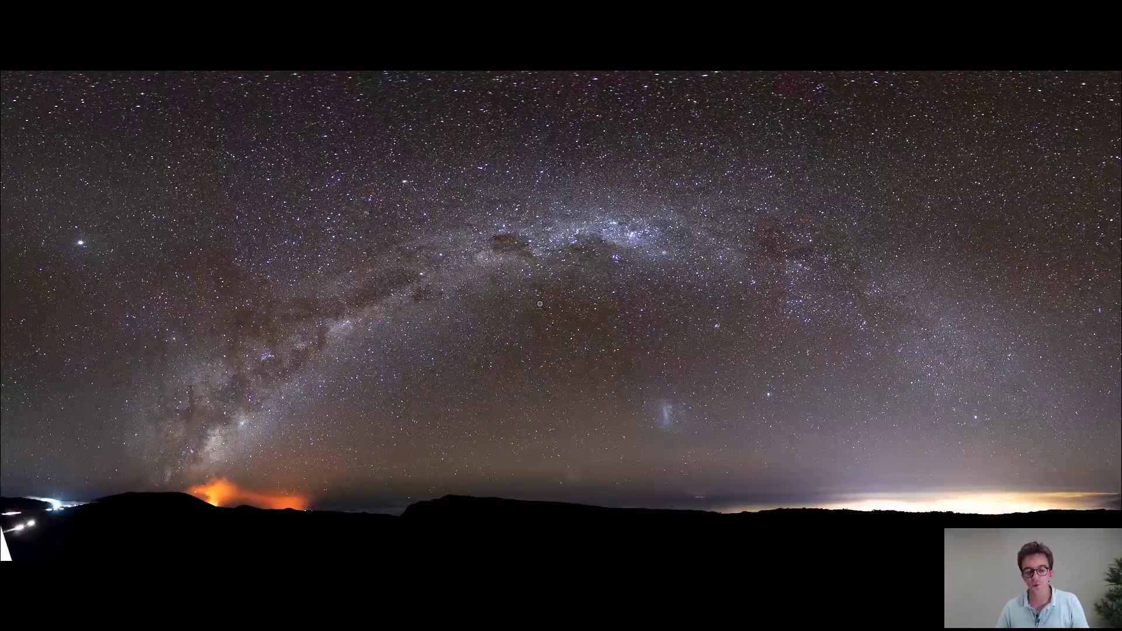
key("f")
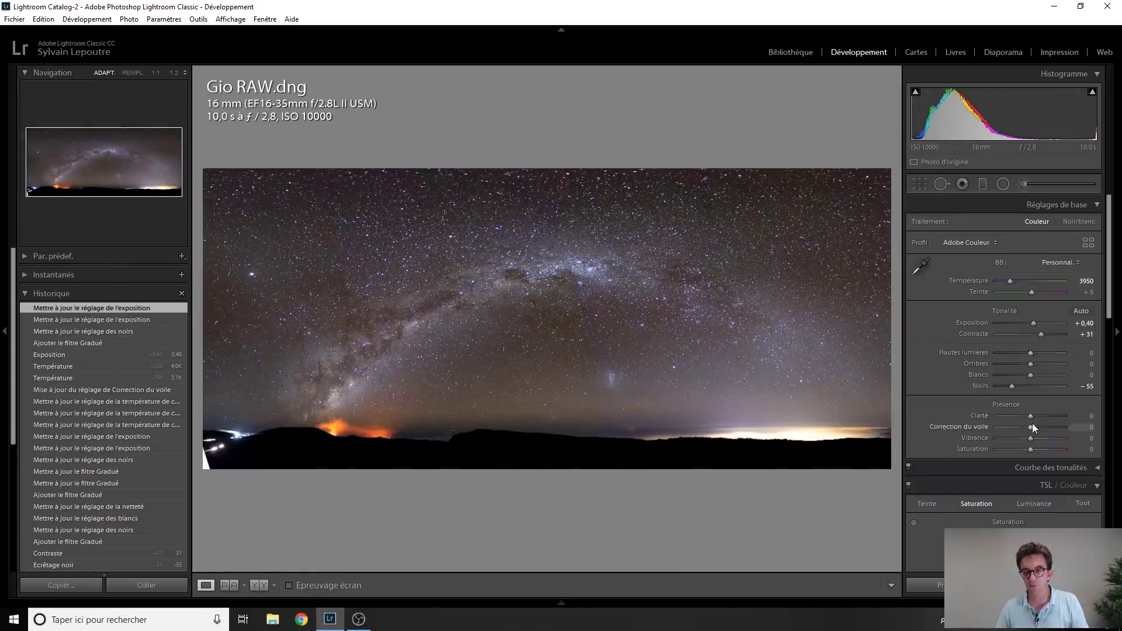
Lower the RAW panorama's clarity to −17, and compare it with the preceding exposure update state and the JPG version.
left_click_drag(1028, 418, 1025, 418)
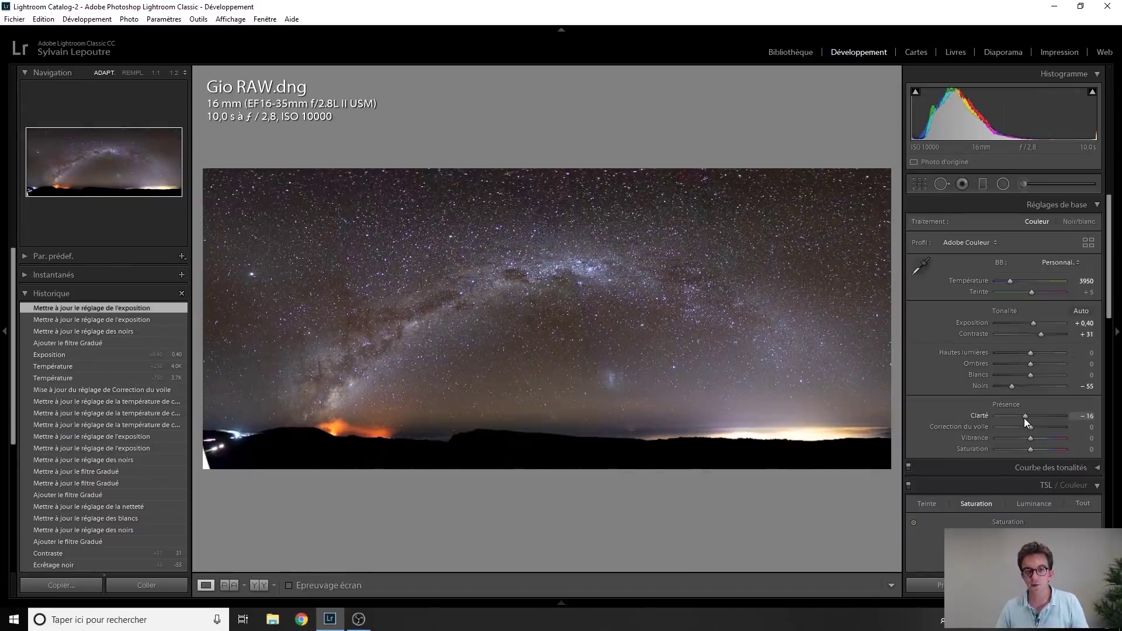
left_click_drag(1022, 418, 1024, 419)
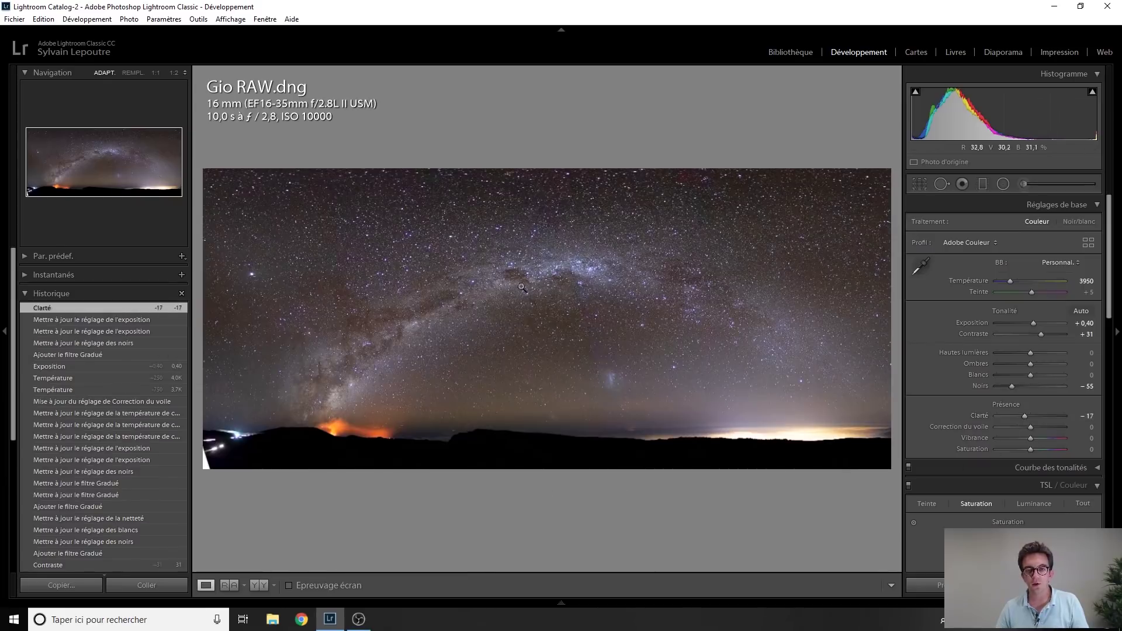
left_click(86, 319)
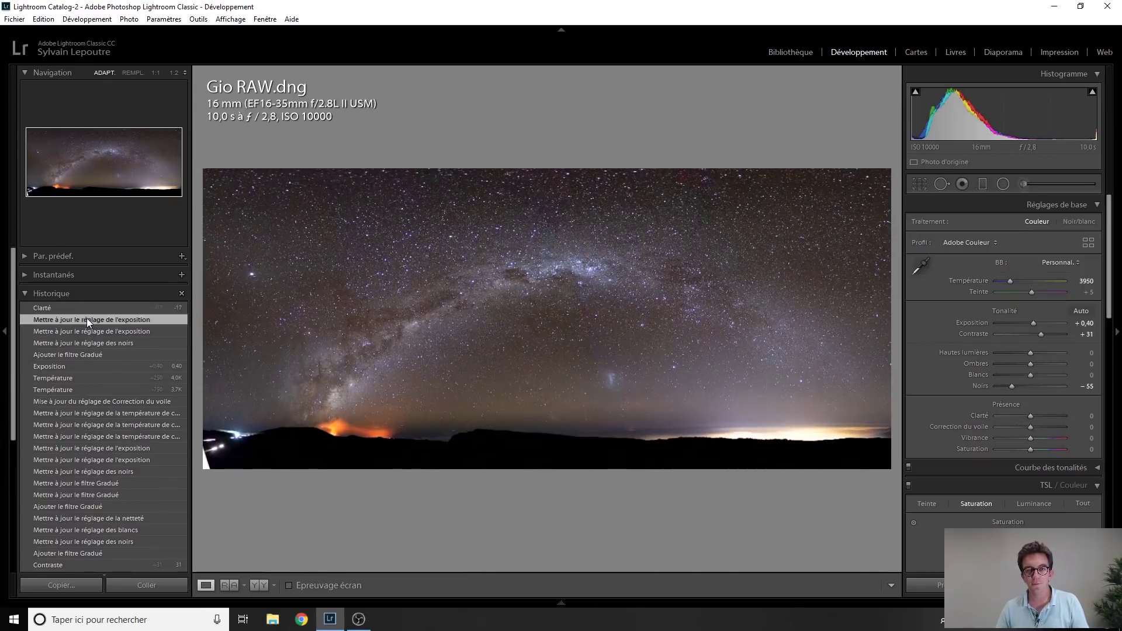
left_click(89, 310)
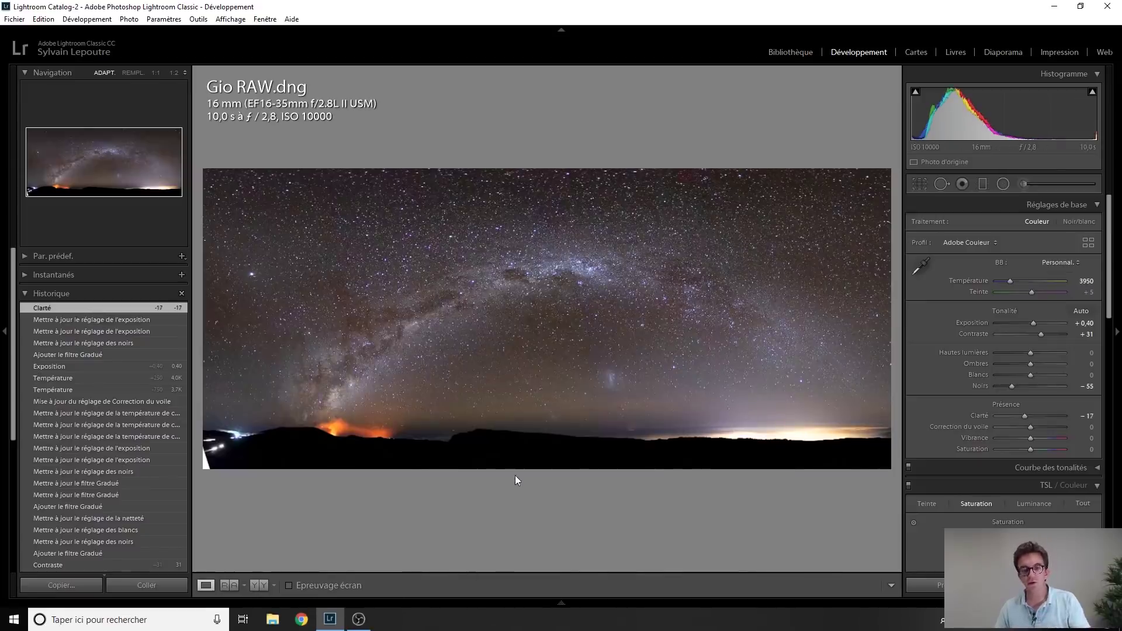
key("Right")
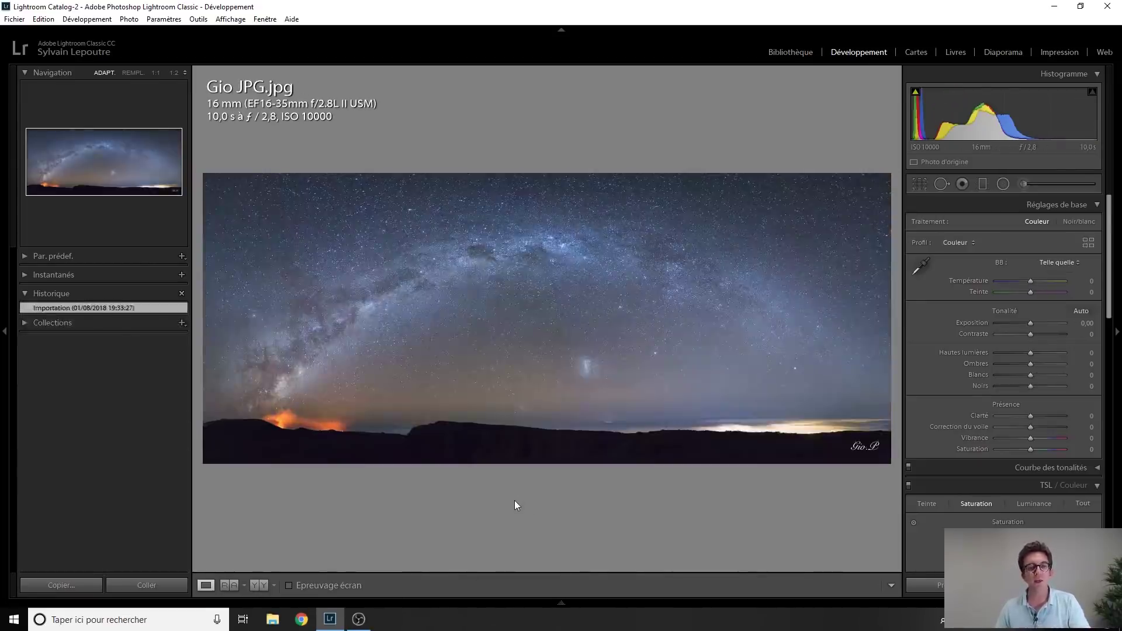
Switch to the bird RAW photo and compare its exposure +0.60 and saturation +100 history states.
key("Right")
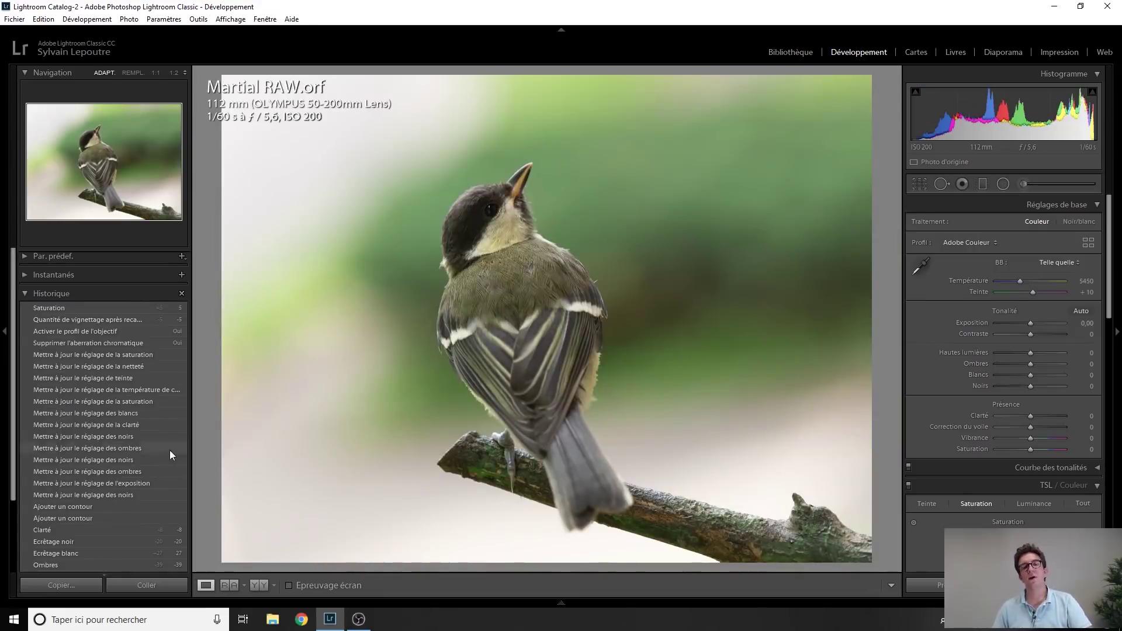
scroll(169, 450, "down", 2)
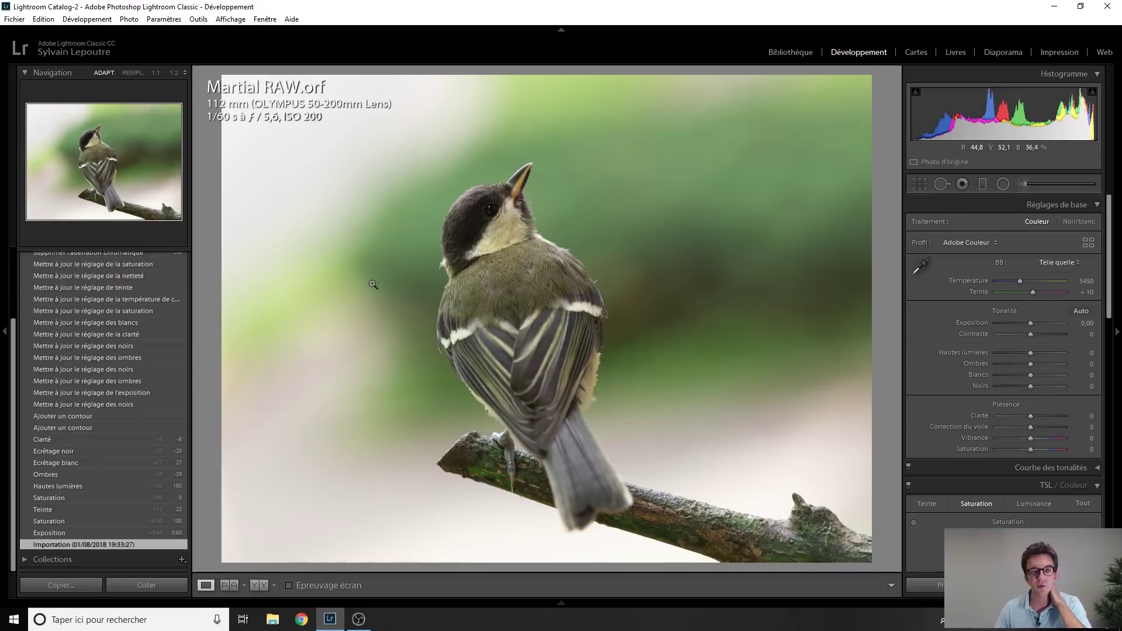
left_click(97, 535)
left_click(94, 520)
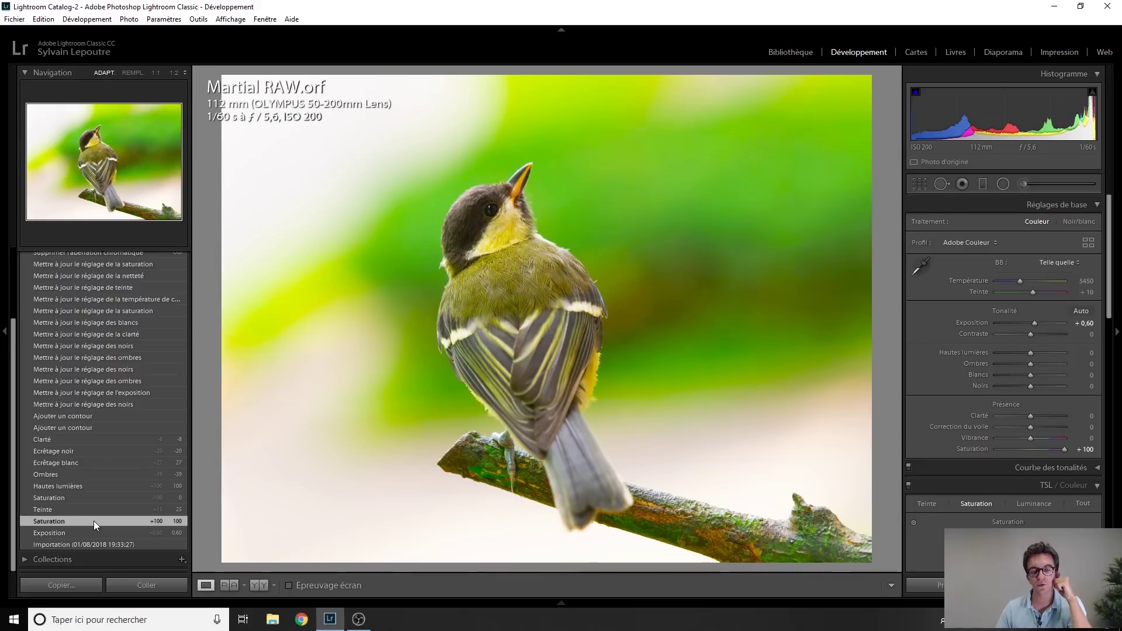
left_click(93, 530)
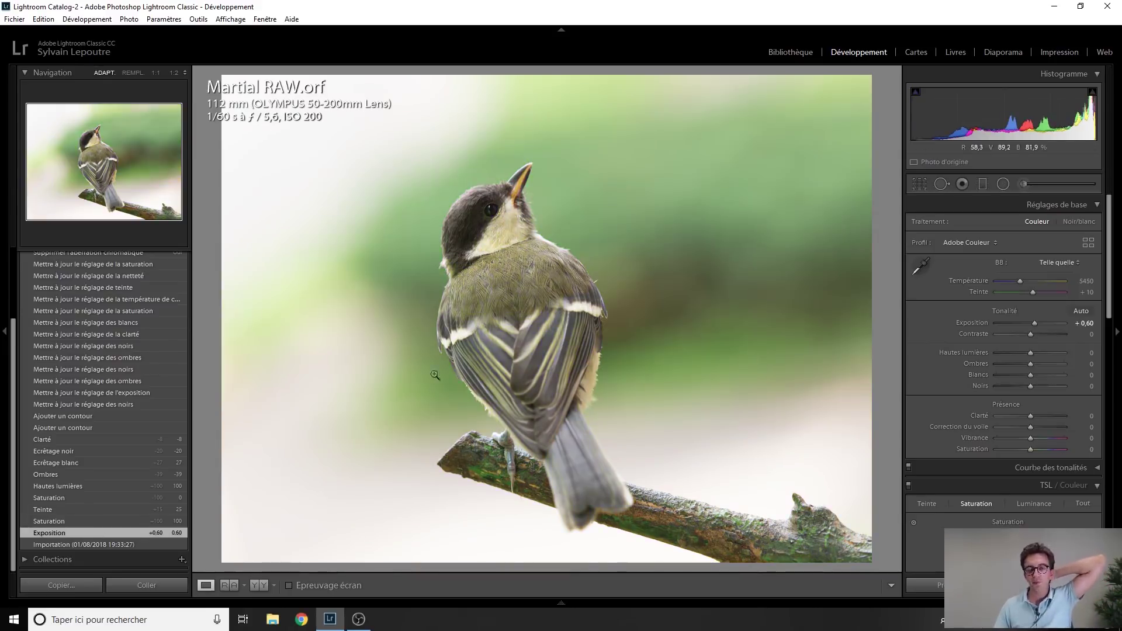
left_click(83, 520)
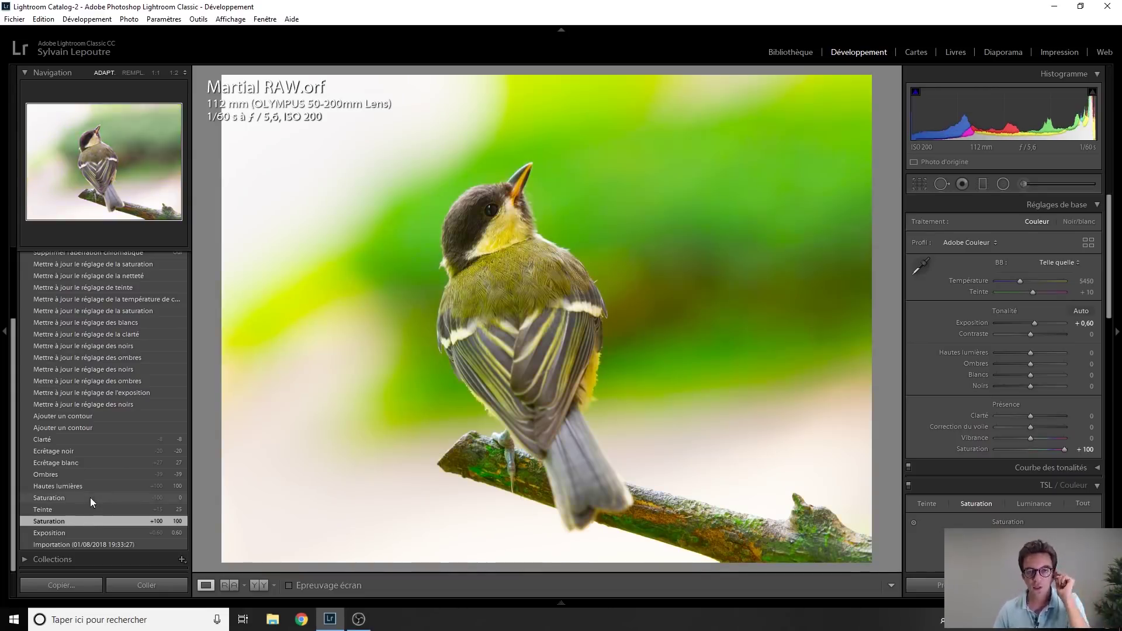
Step the bird photo through its tint +25, saturation 0 and highlights +100 history states.
left_click(73, 510)
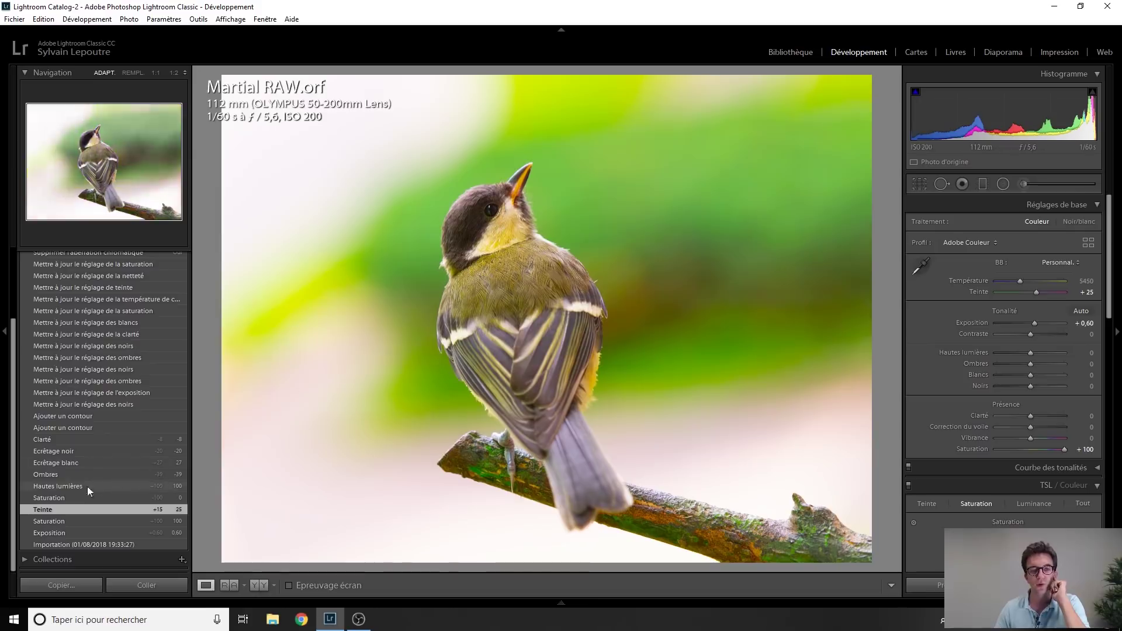
left_click(72, 497)
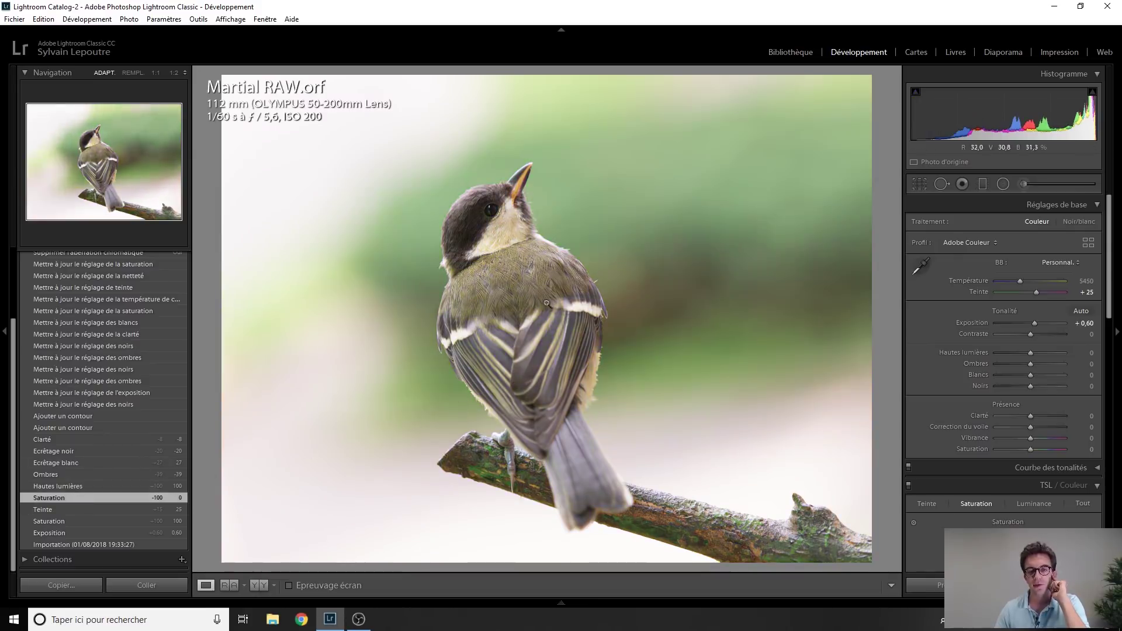
left_click(73, 486)
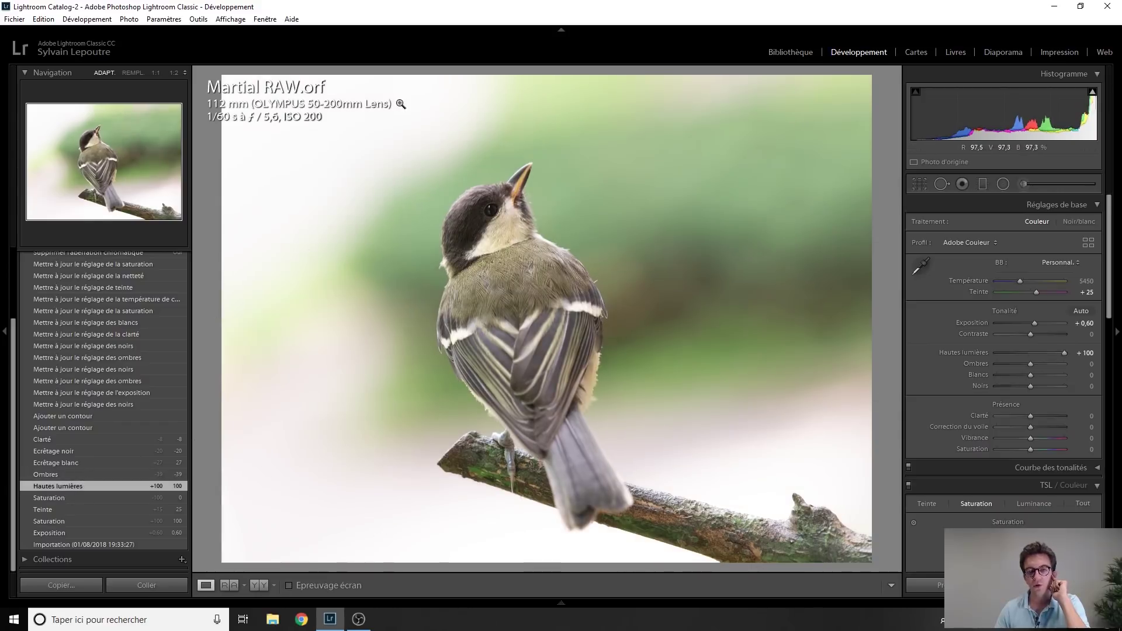
Step the bird photo through its shadows −39, black clipping −20 and clarity −8 history states.
left_click(61, 474)
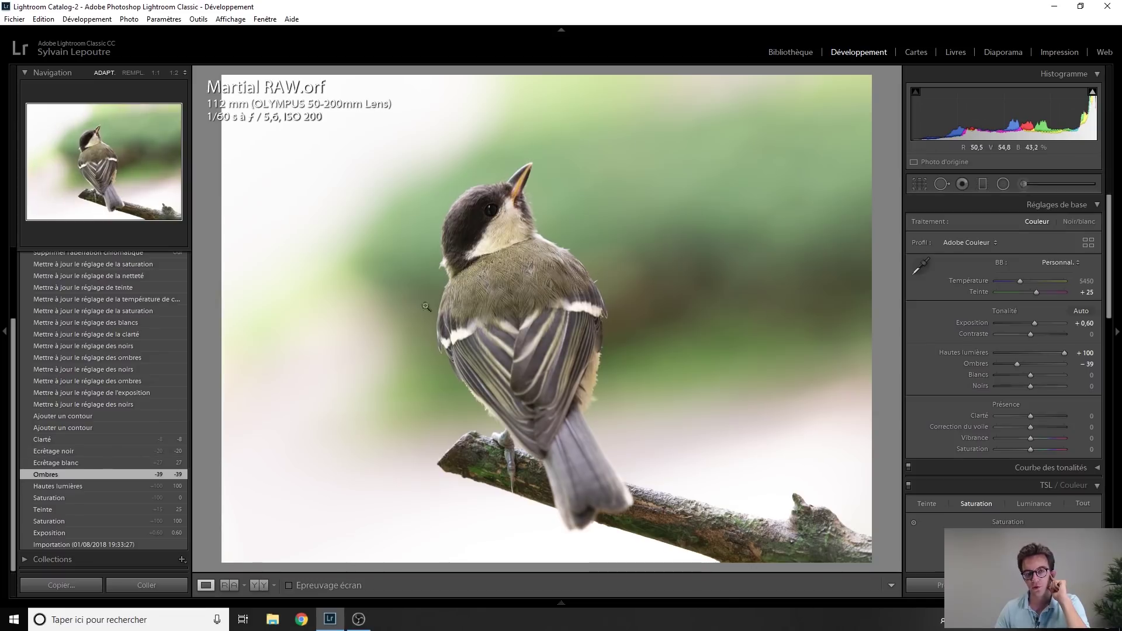
left_click(78, 453)
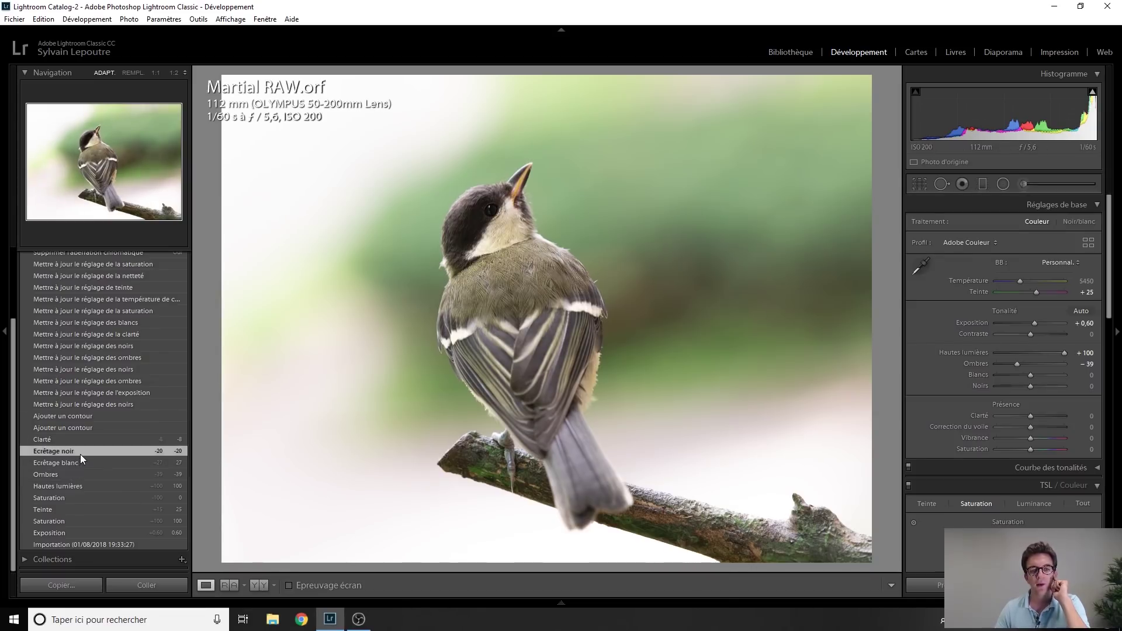
left_click(81, 438)
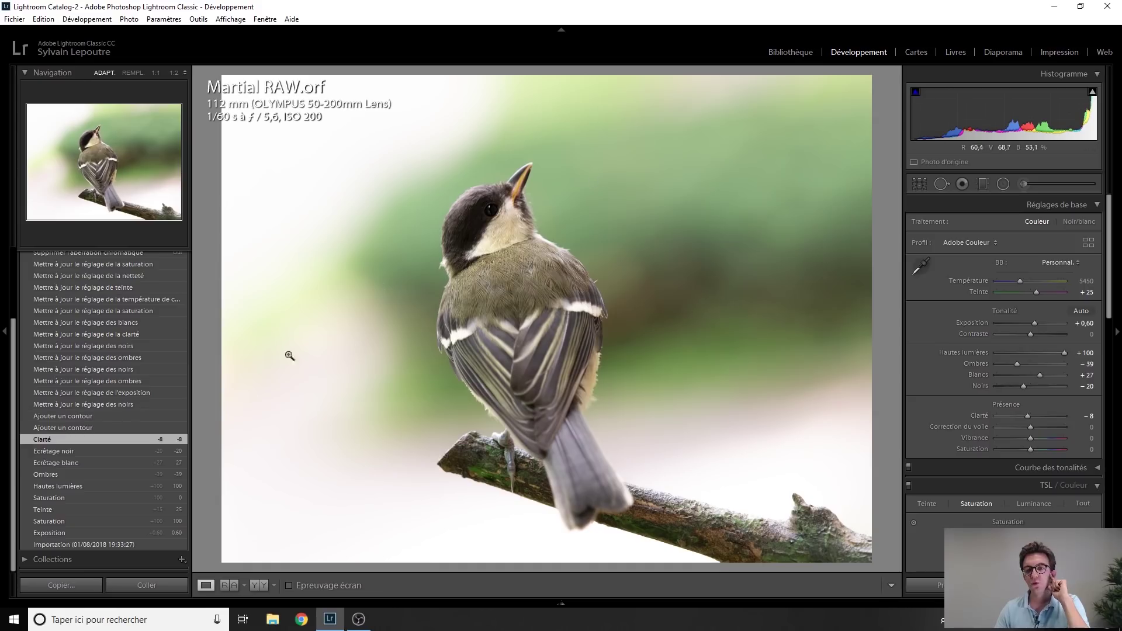
Compare the two added brush stroke states in the bird photo's history, ending on the more recent one.
scroll(91, 429, "up", 1)
left_click(92, 438)
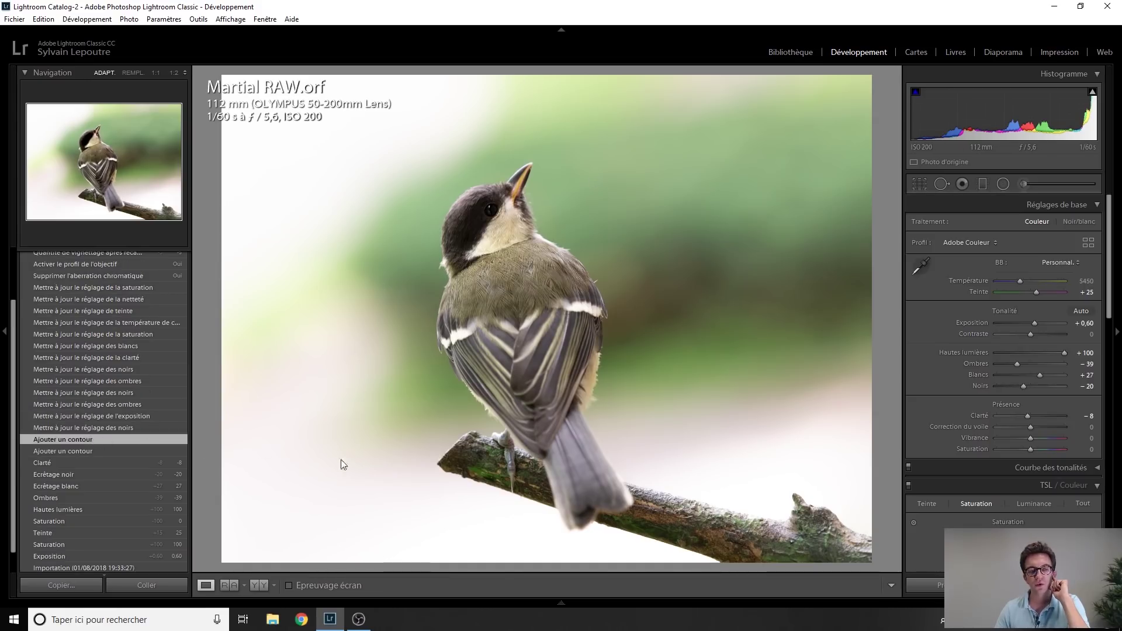
left_click(98, 452)
left_click(99, 440)
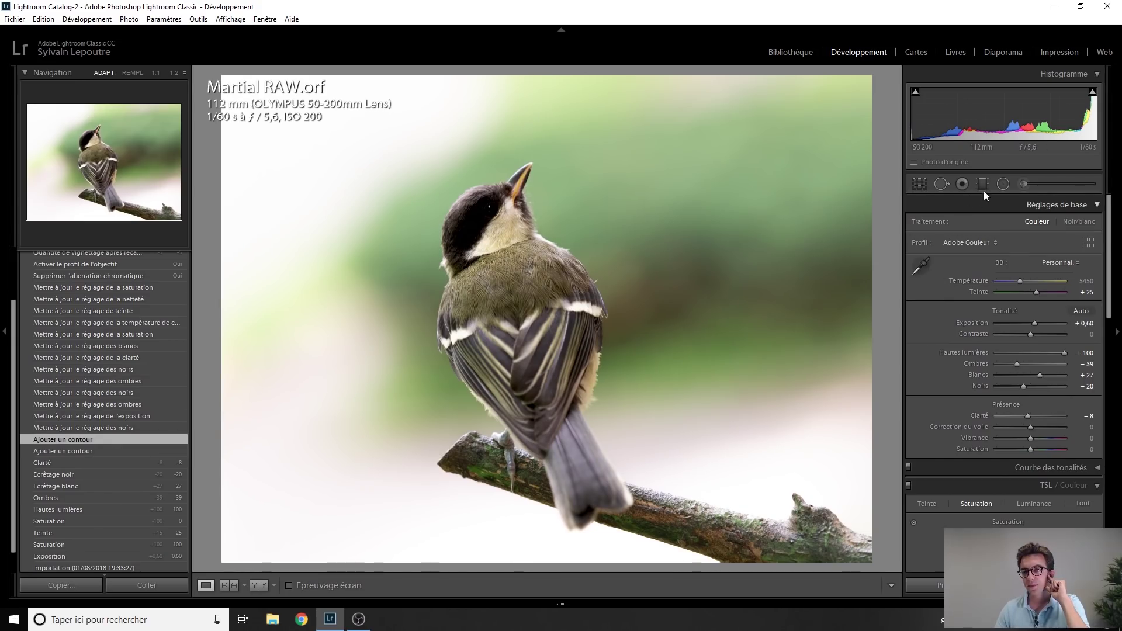
Inspect the adjustment brush mask on the bird by selecting its pin and temporarily showing the mask overlay.
left_click(1024, 183)
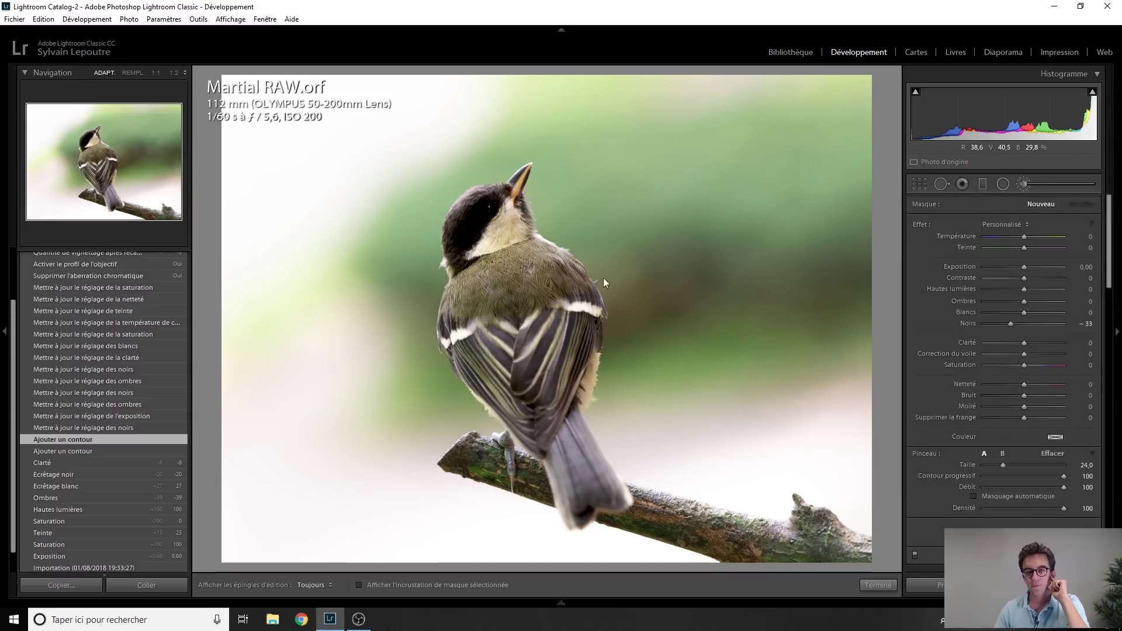
left_click(498, 207)
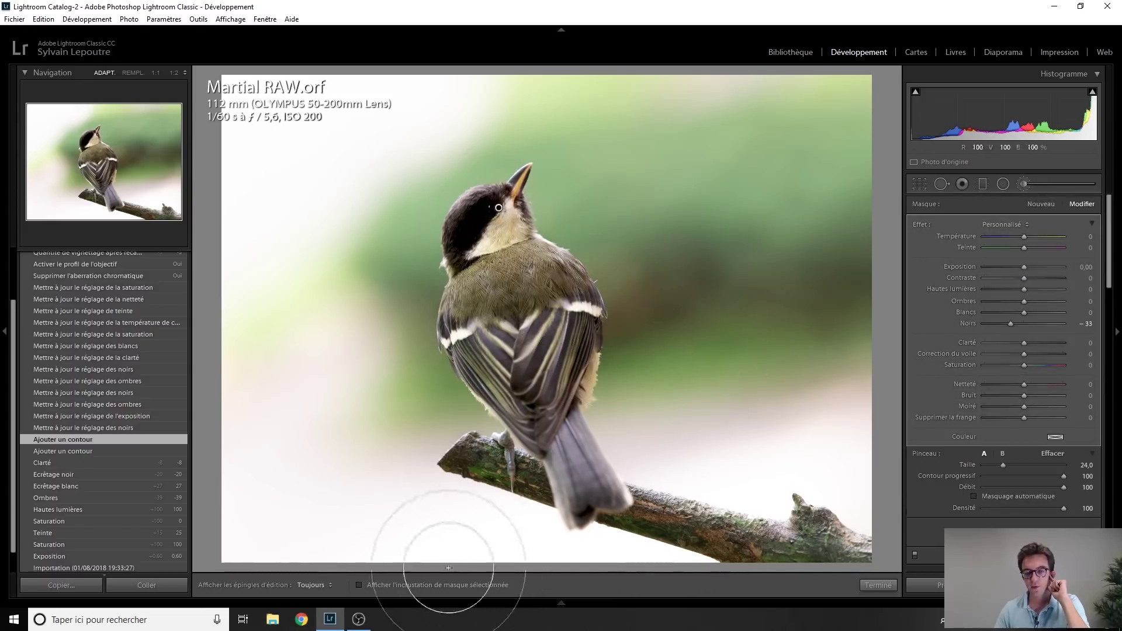
left_click(383, 587)
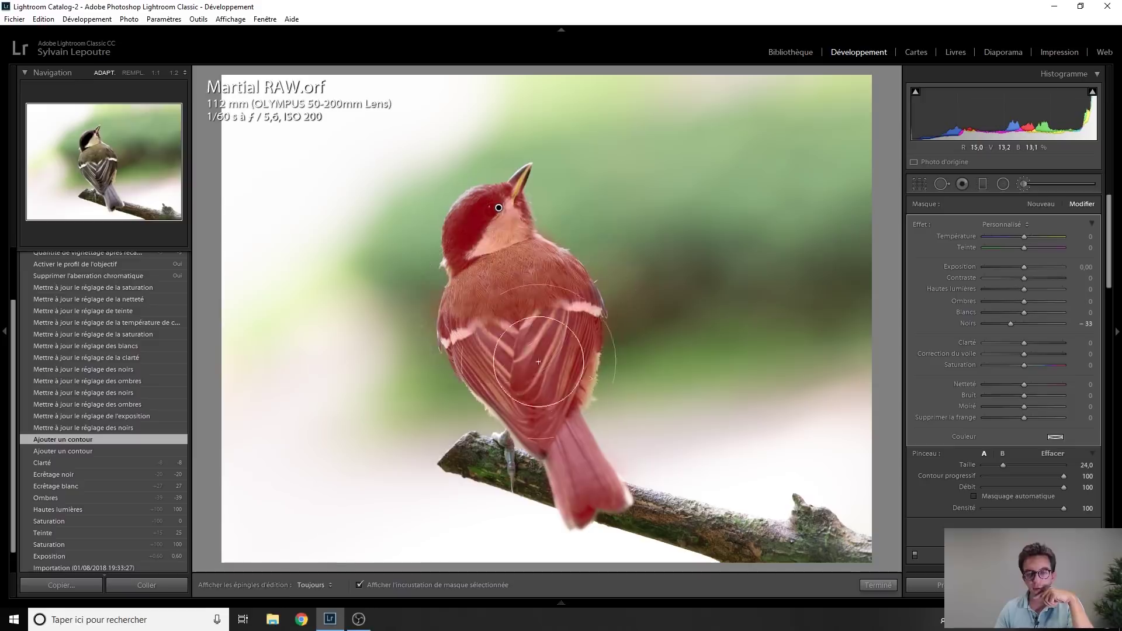
left_click(380, 584)
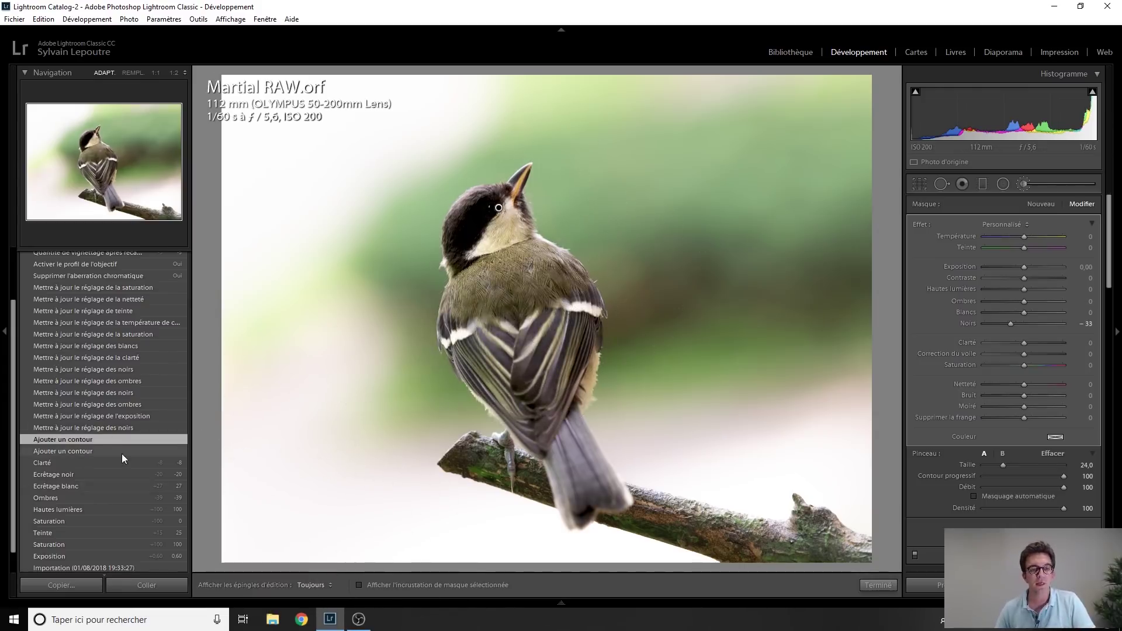
Step through the brush's history updates for blacks, exposure 0.23 and shadows, up to the state with shadows 53 and blacks −23.
scroll(121, 453, "up", 2)
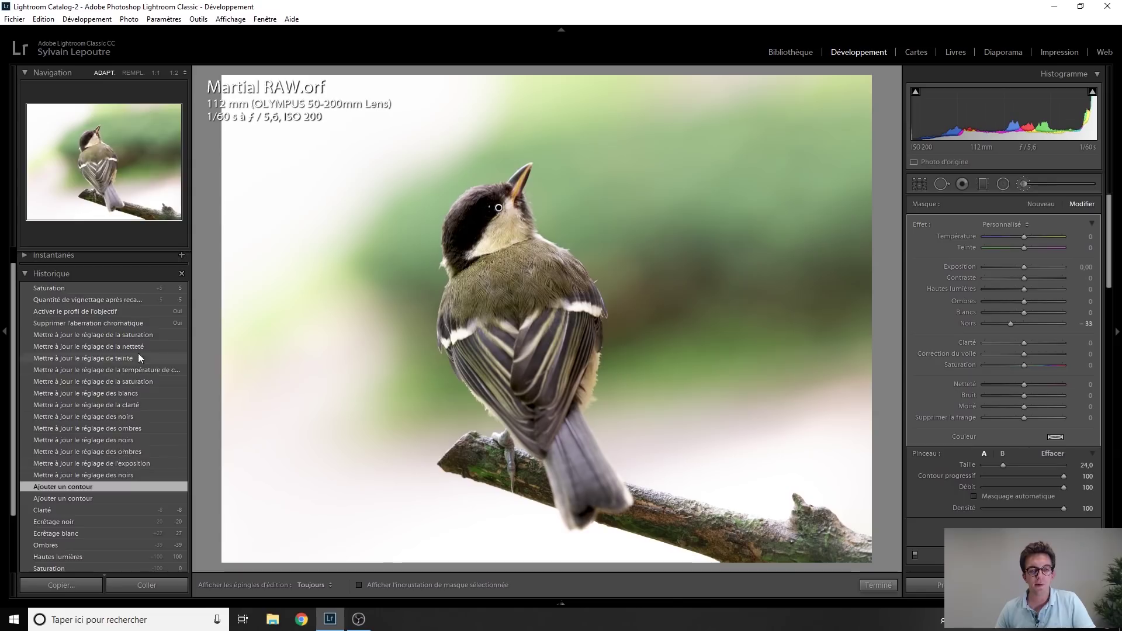
left_click(122, 475)
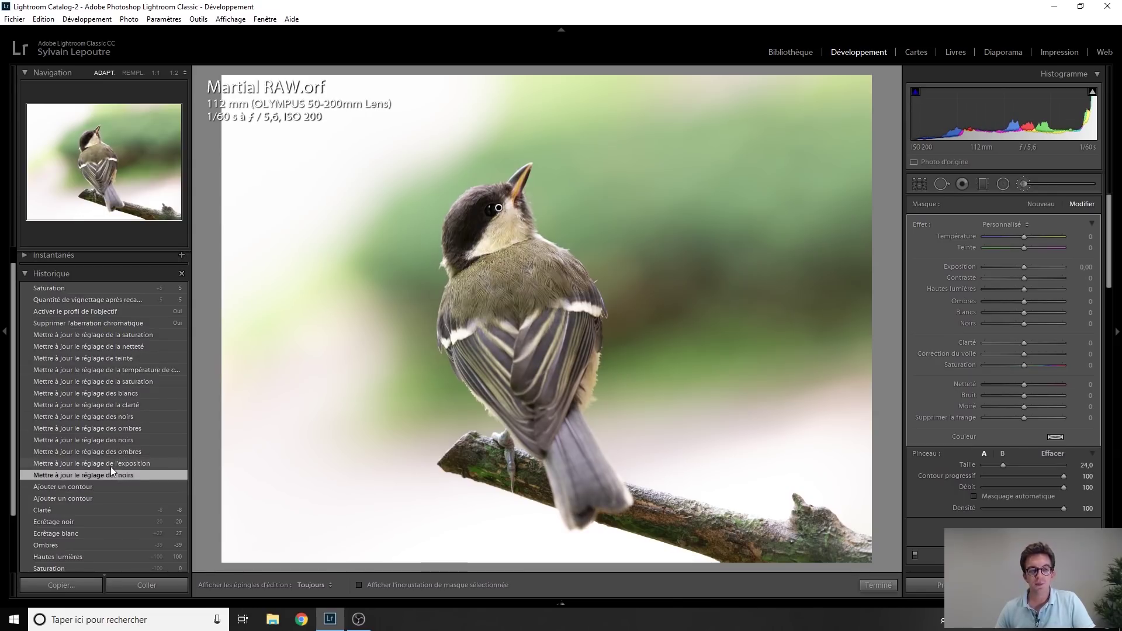
left_click(110, 464)
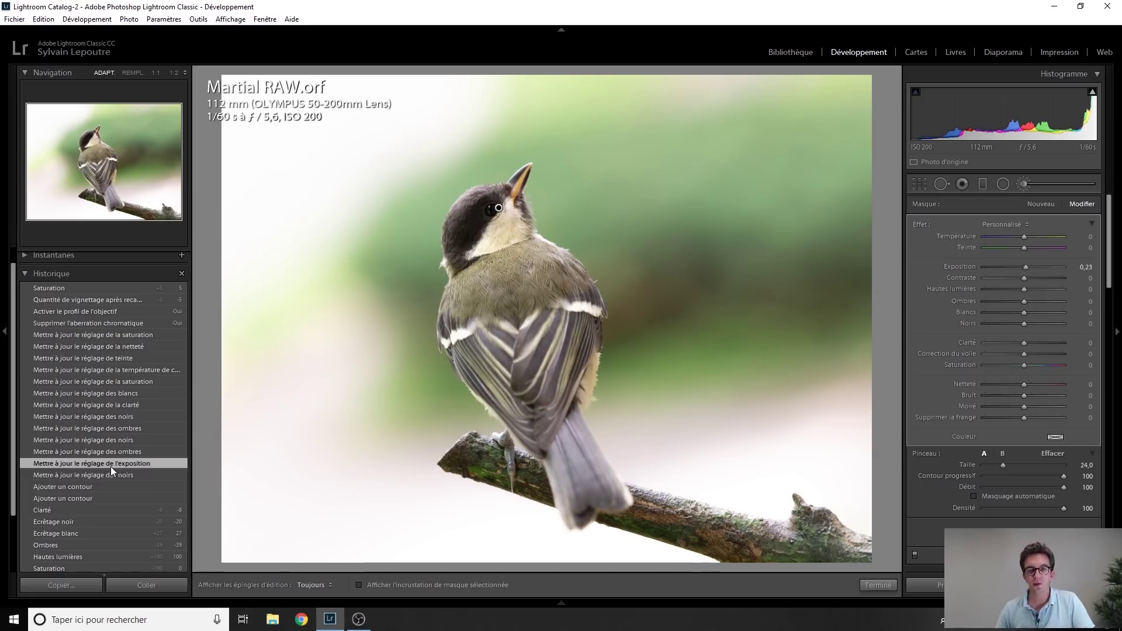
left_click(107, 454)
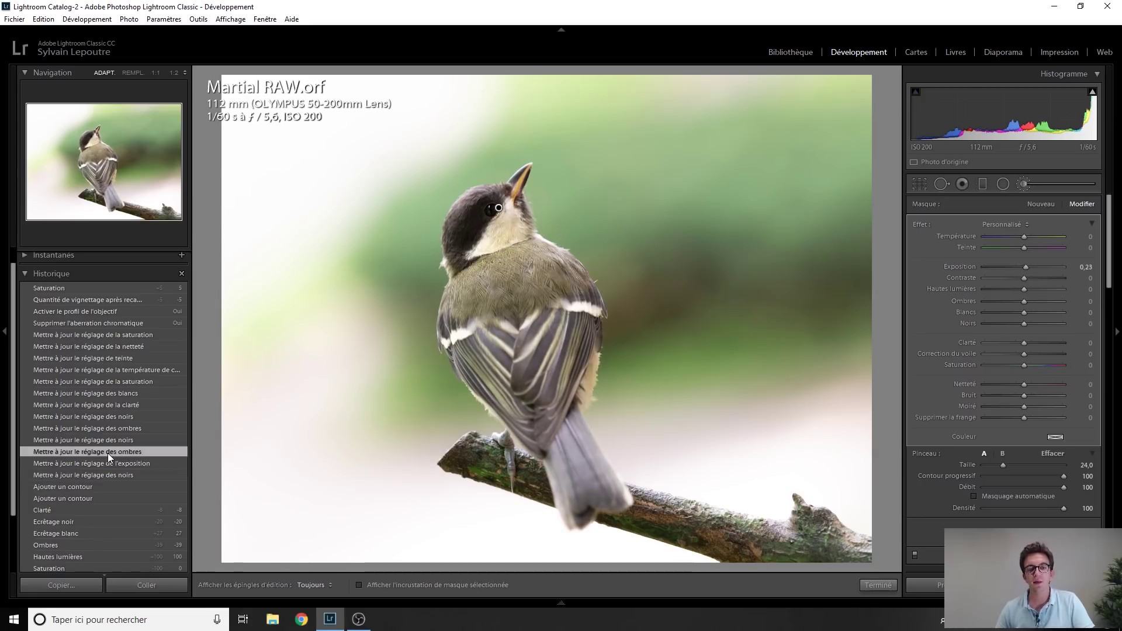
left_click(103, 438)
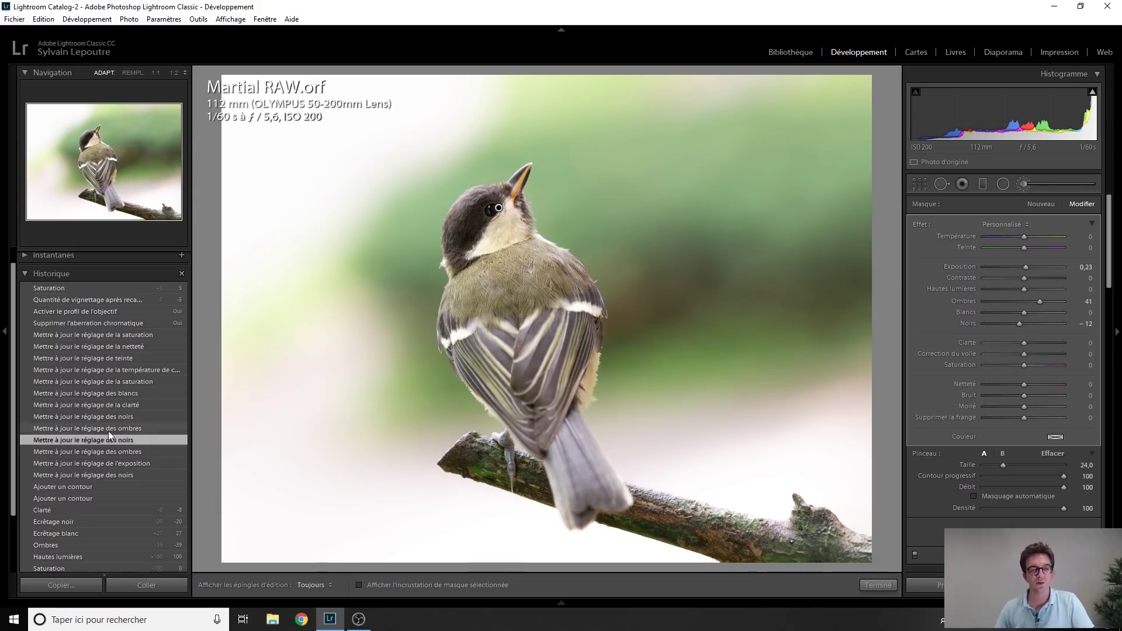
left_click(110, 429)
left_click(111, 417)
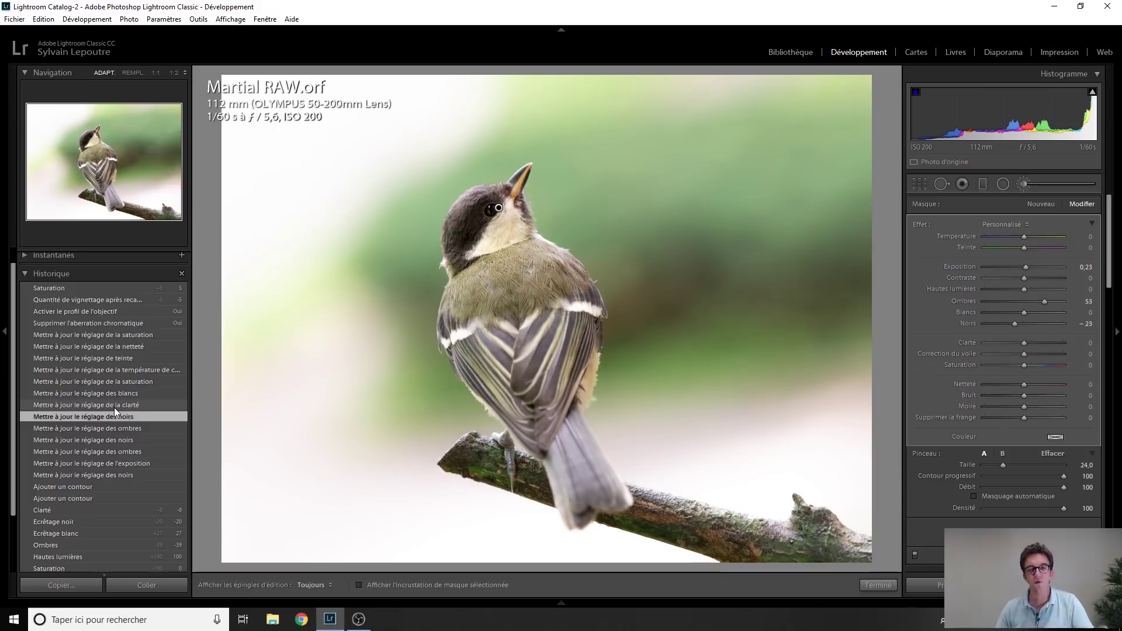
Step through the brush's clarity 13, whites 20, saturation 35, temperature 9, tint and sharpness 54 updates, up to saturation 30.
left_click(116, 407)
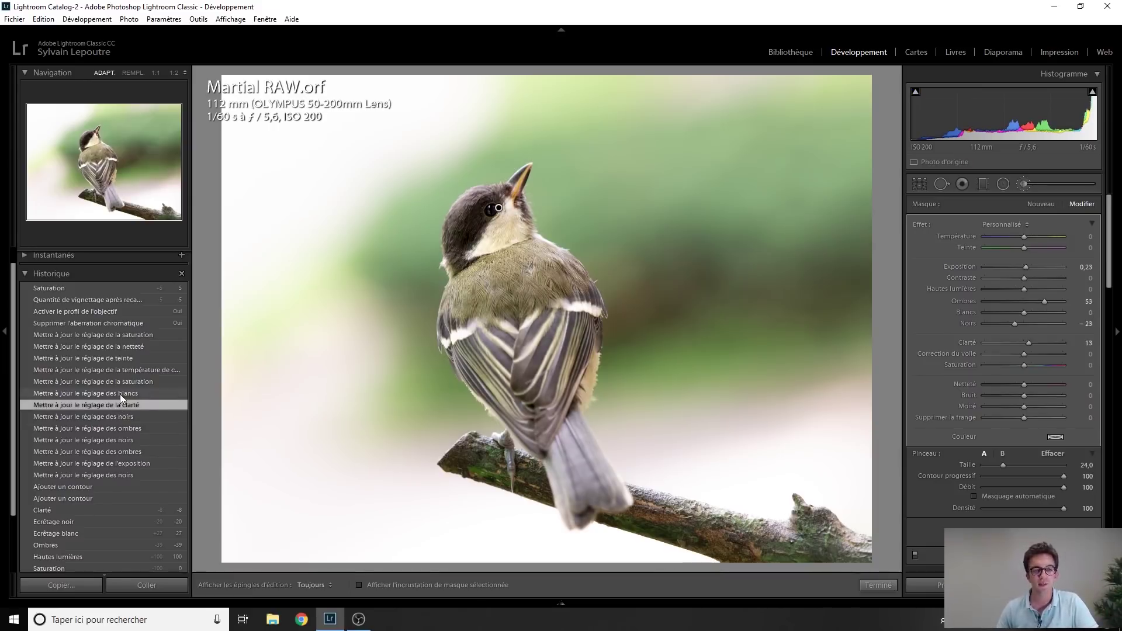
left_click(120, 394)
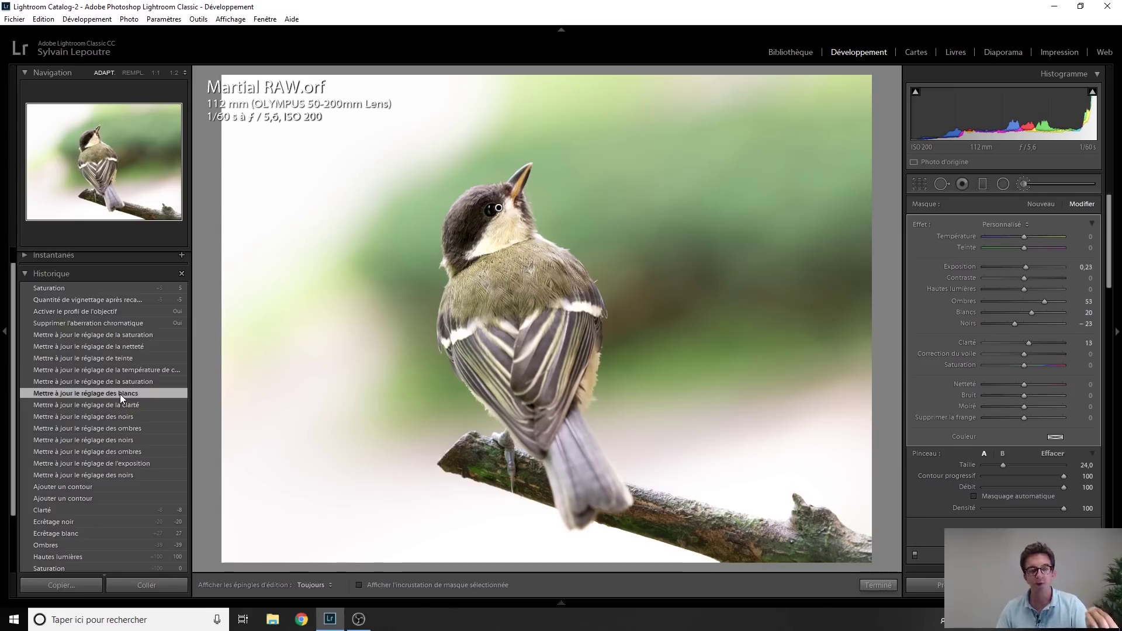
left_click(123, 382)
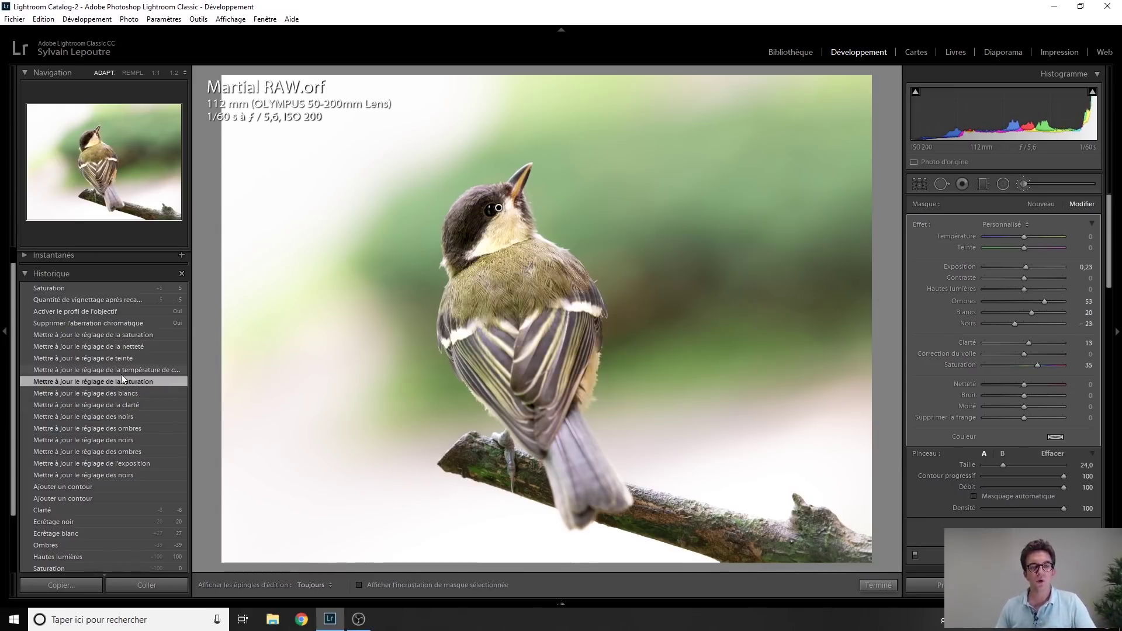
left_click(121, 374)
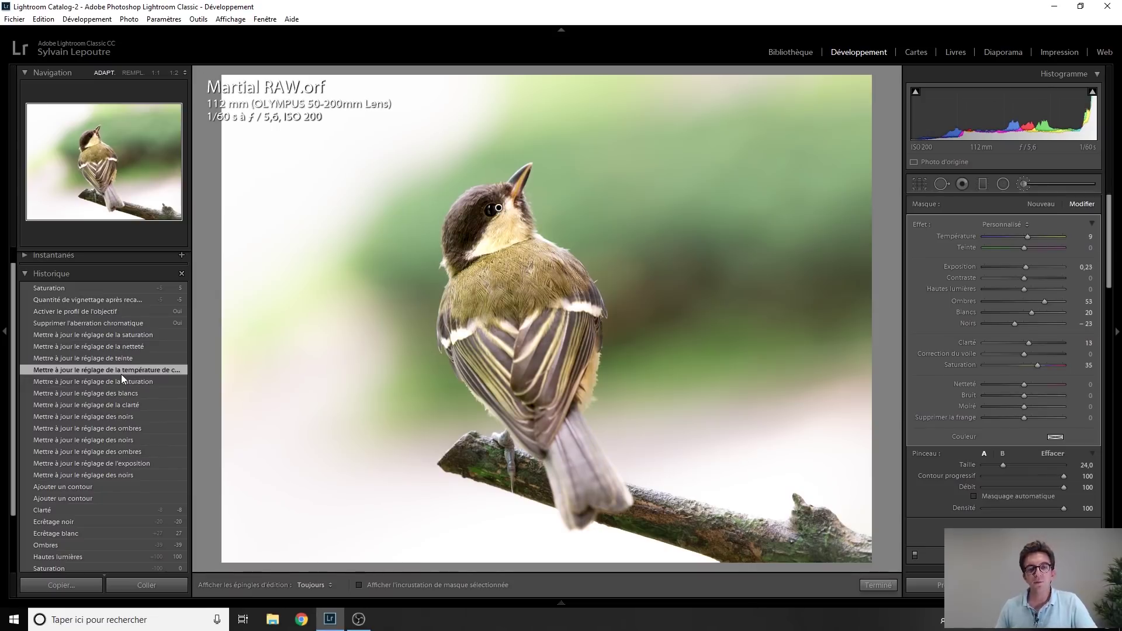
left_click(86, 357)
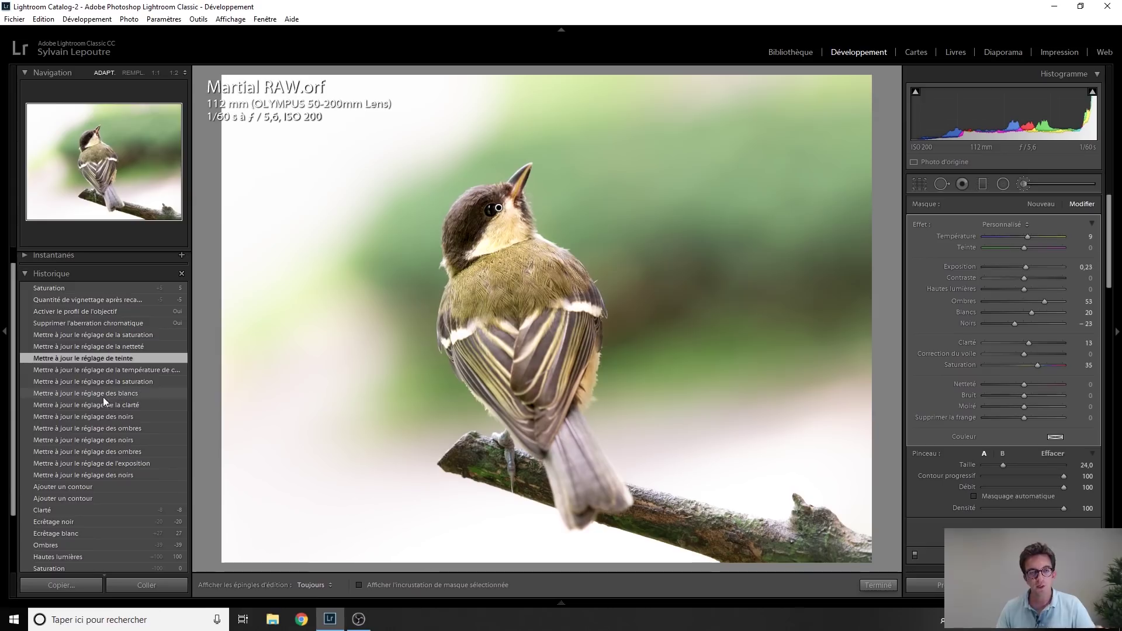
left_click(107, 345)
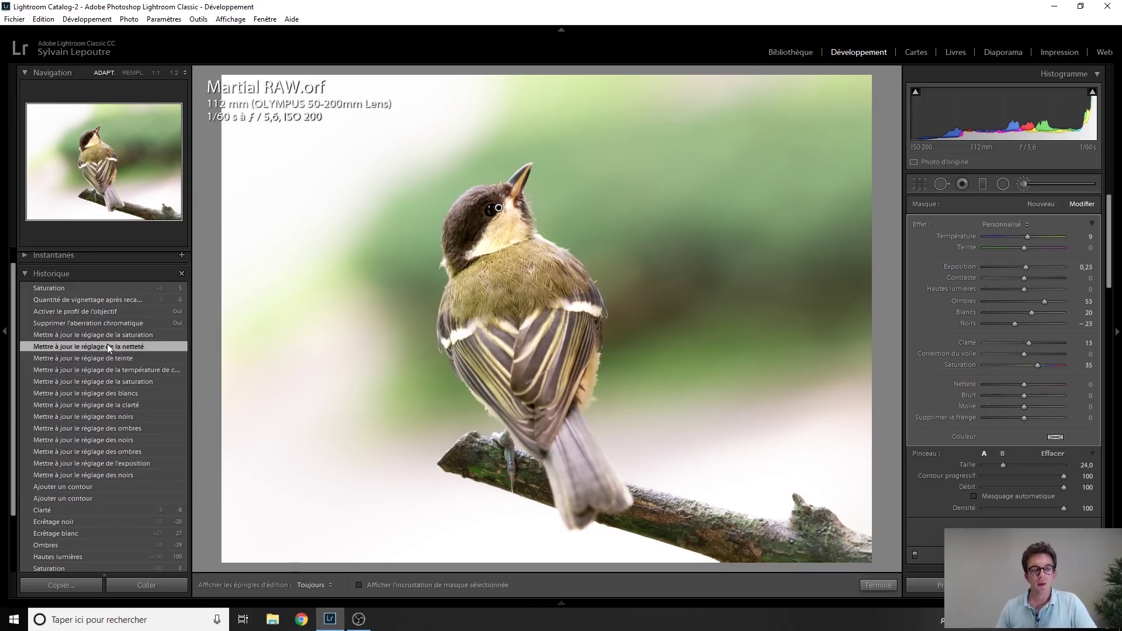
left_click(111, 335)
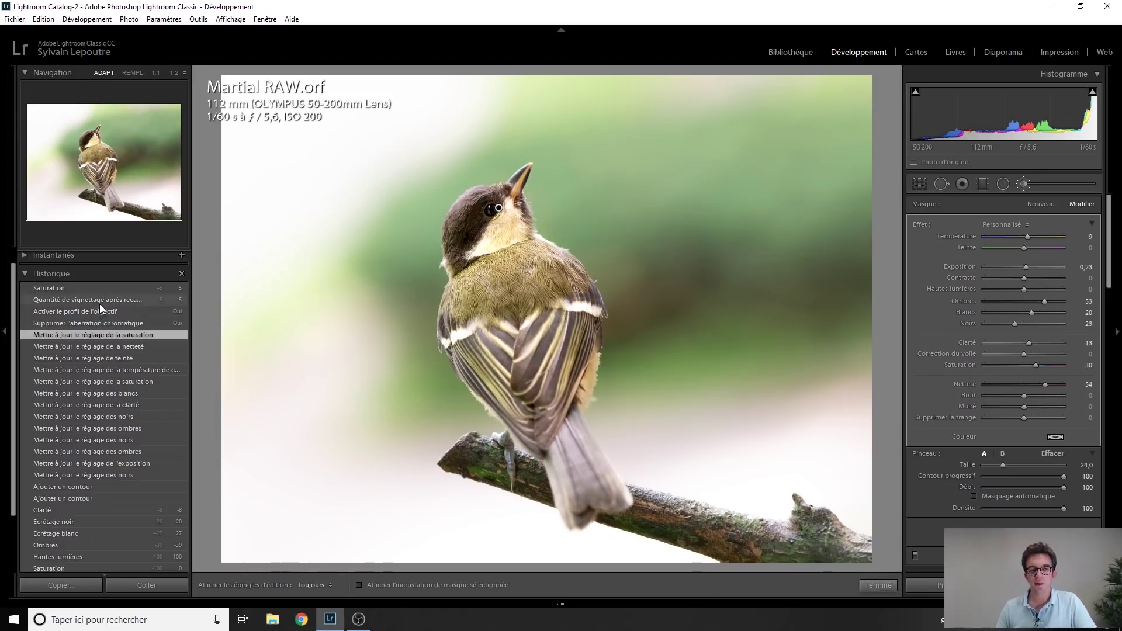
Compare the lens profile and post-crop vignetting history states, and inspect the profile settings in the lens corrections.
left_click(103, 314)
left_click(103, 301)
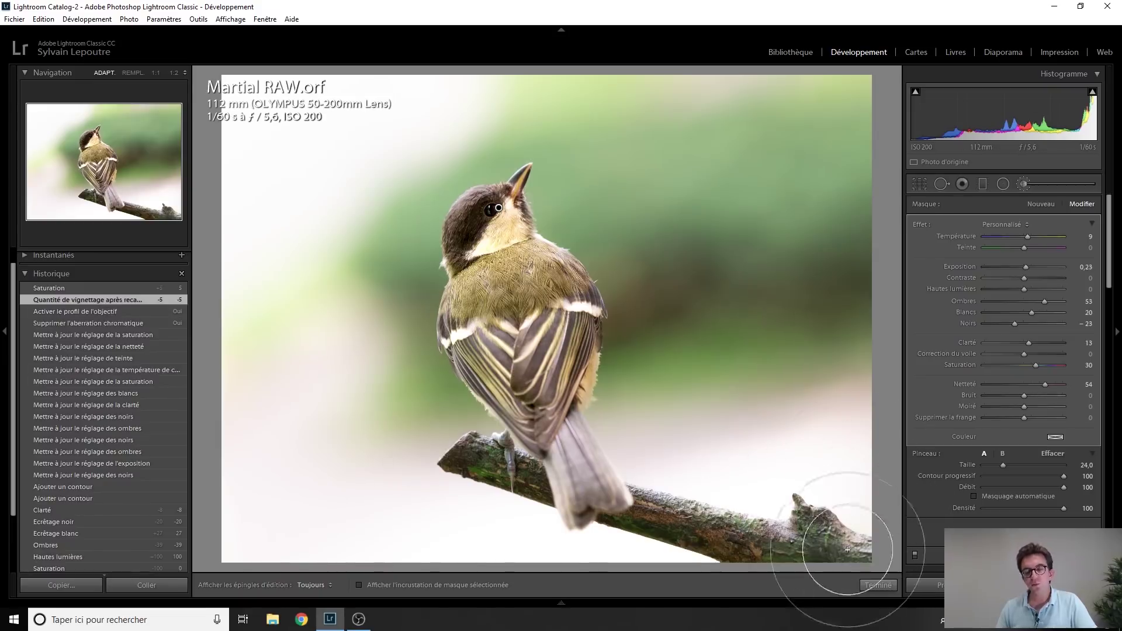
left_click(102, 313)
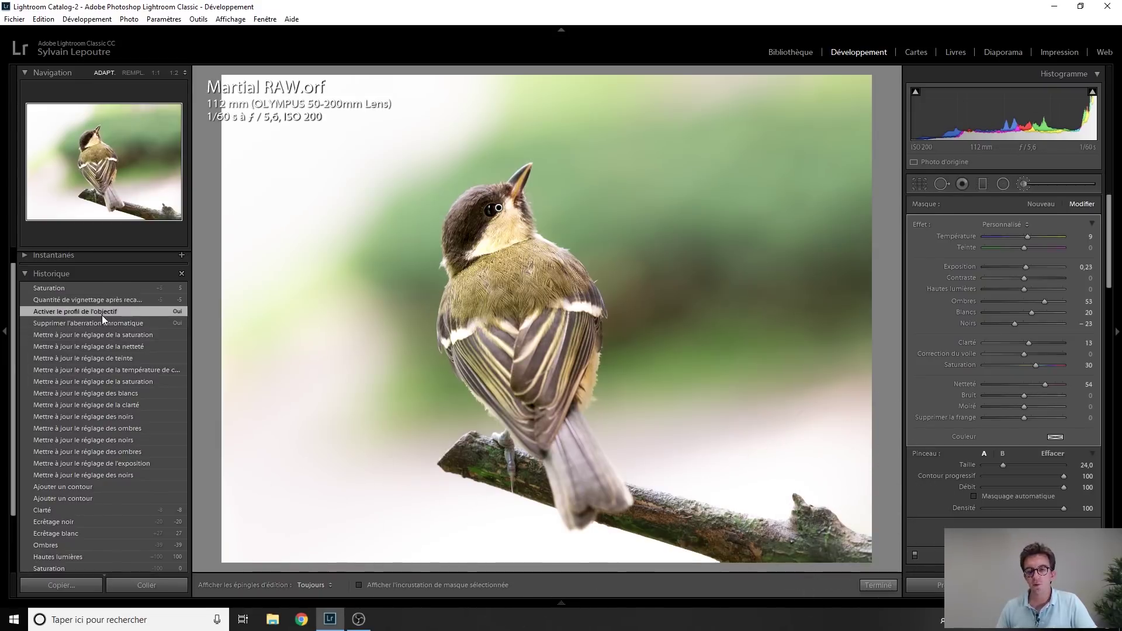
scroll(924, 486, "down", 5)
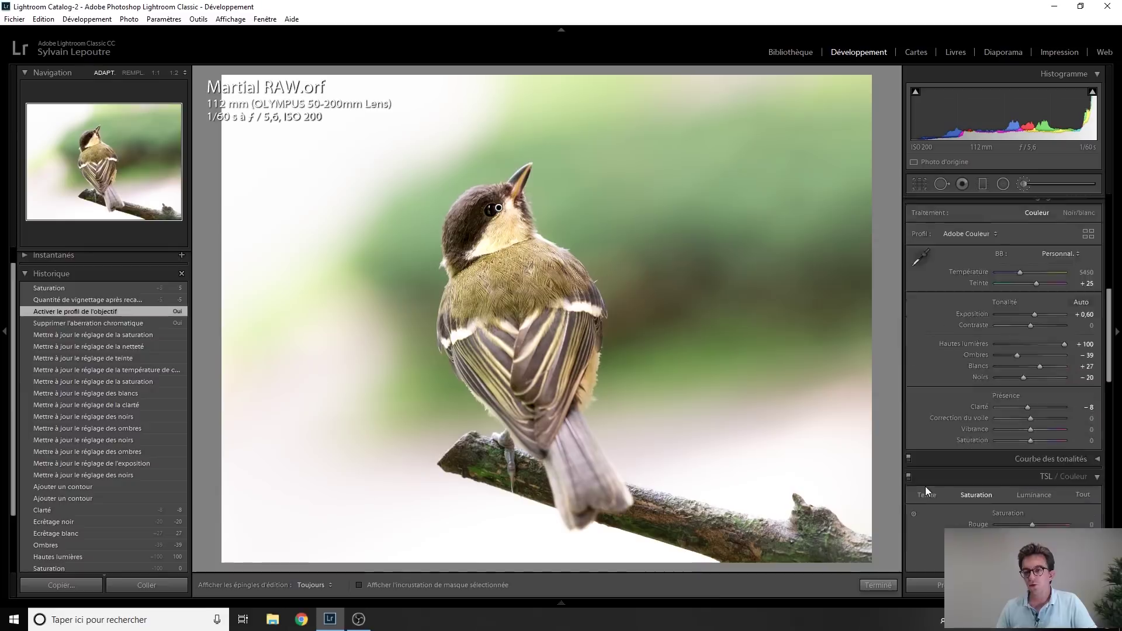
scroll(925, 486, "down", 10)
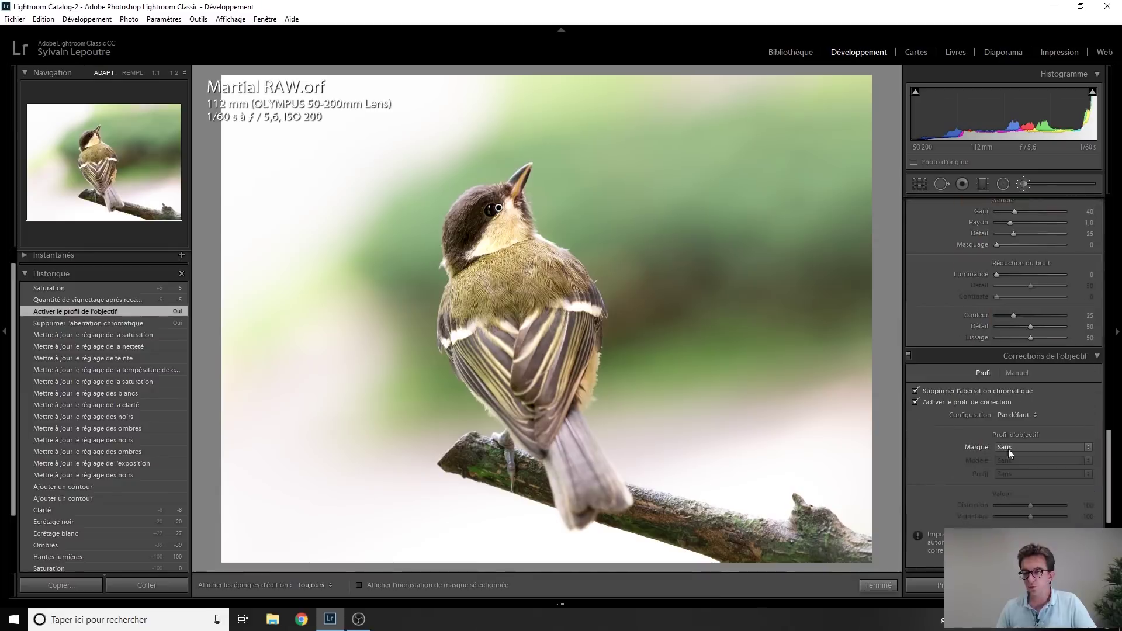
scroll(955, 484, "up", 15)
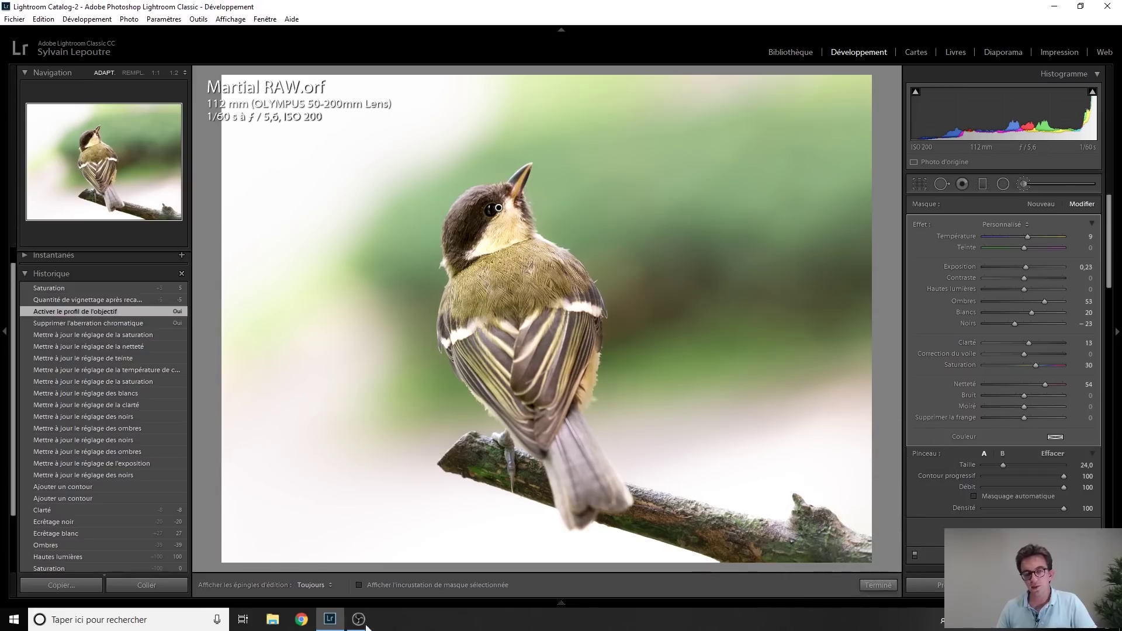
View the vignetting and saturation +5 history states, and compare the final edit with the import state.
left_click(107, 302)
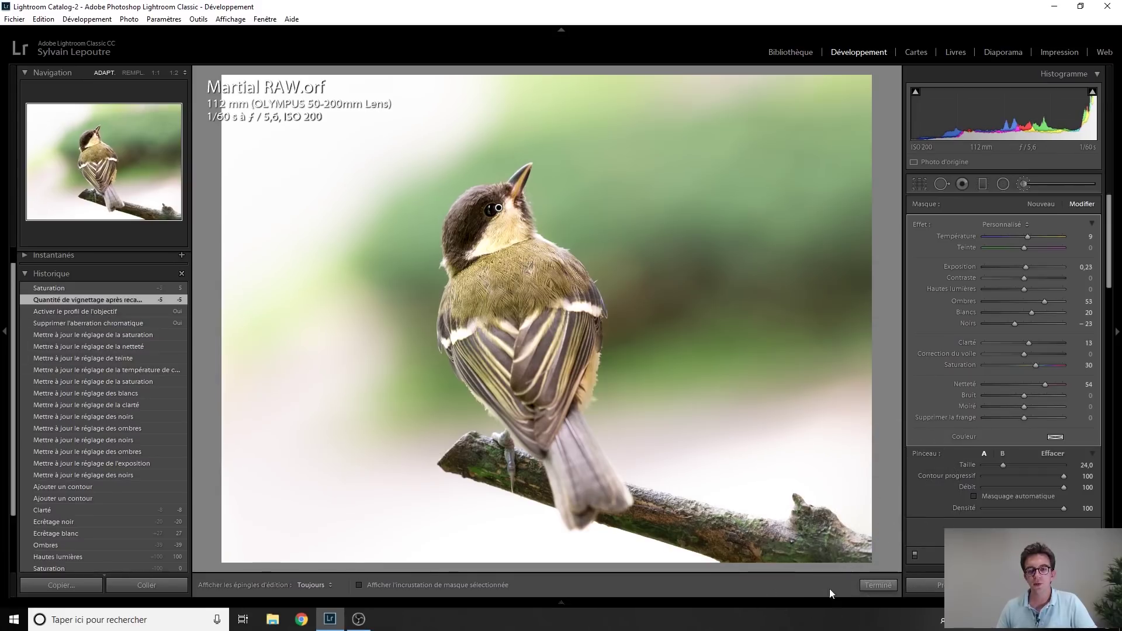
left_click(61, 291)
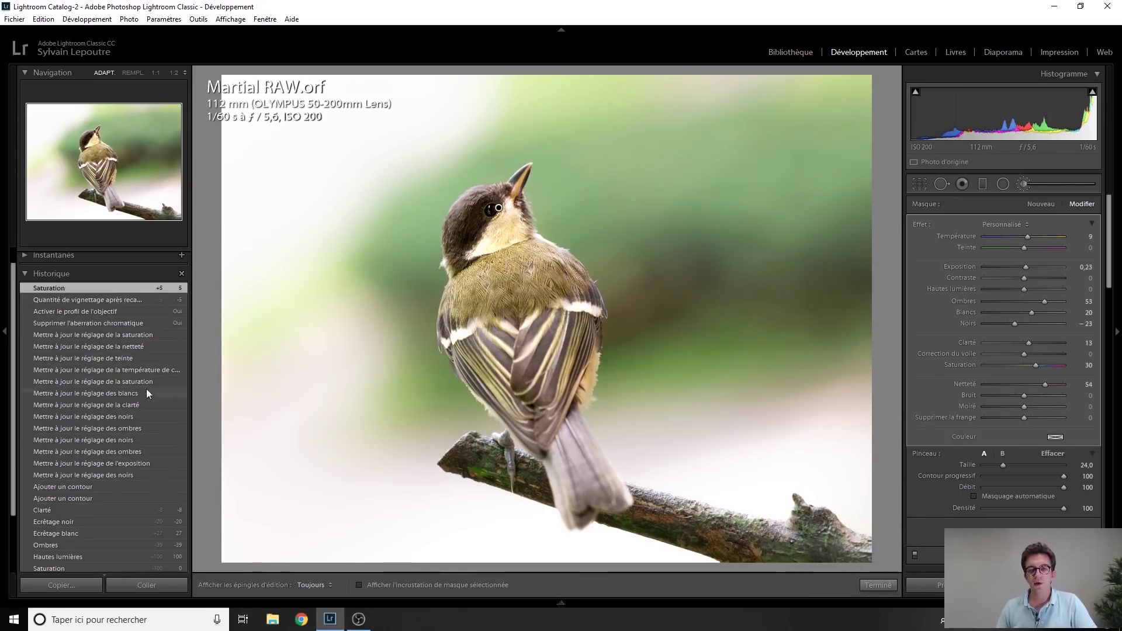
scroll(791, 363, "up", 1)
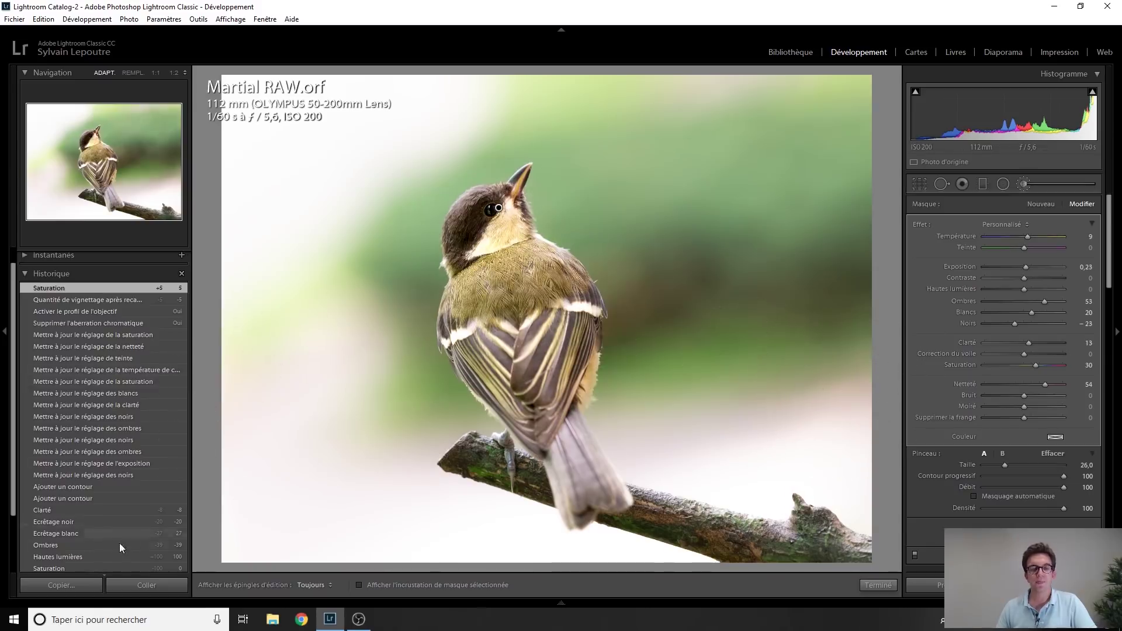
scroll(111, 531, "down", 3)
left_click(95, 541)
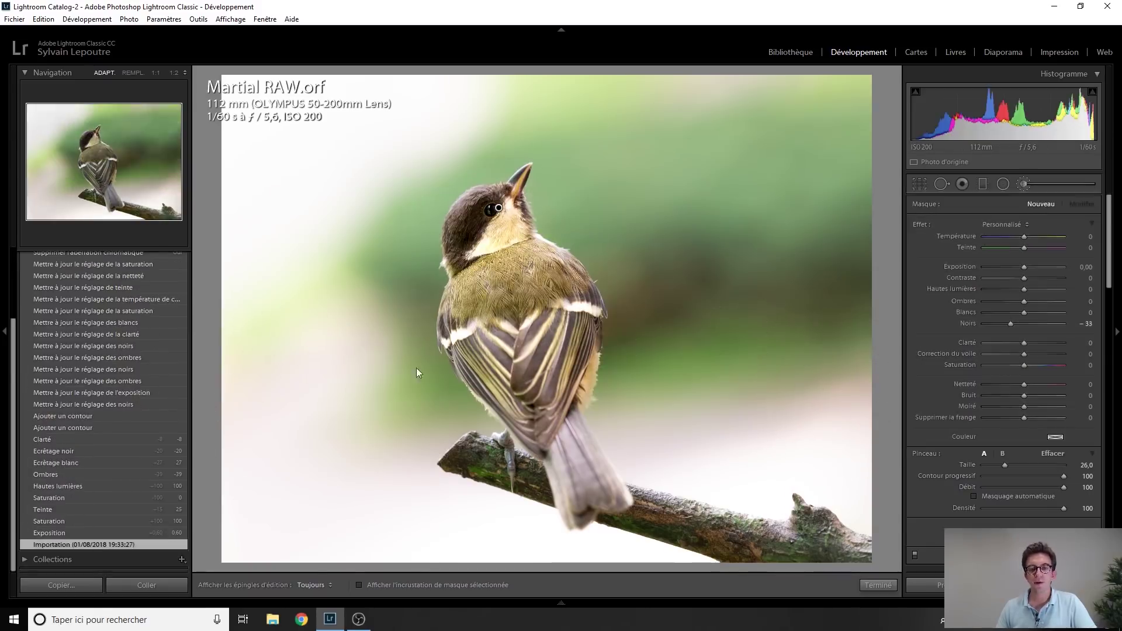
scroll(99, 373, "up", 3)
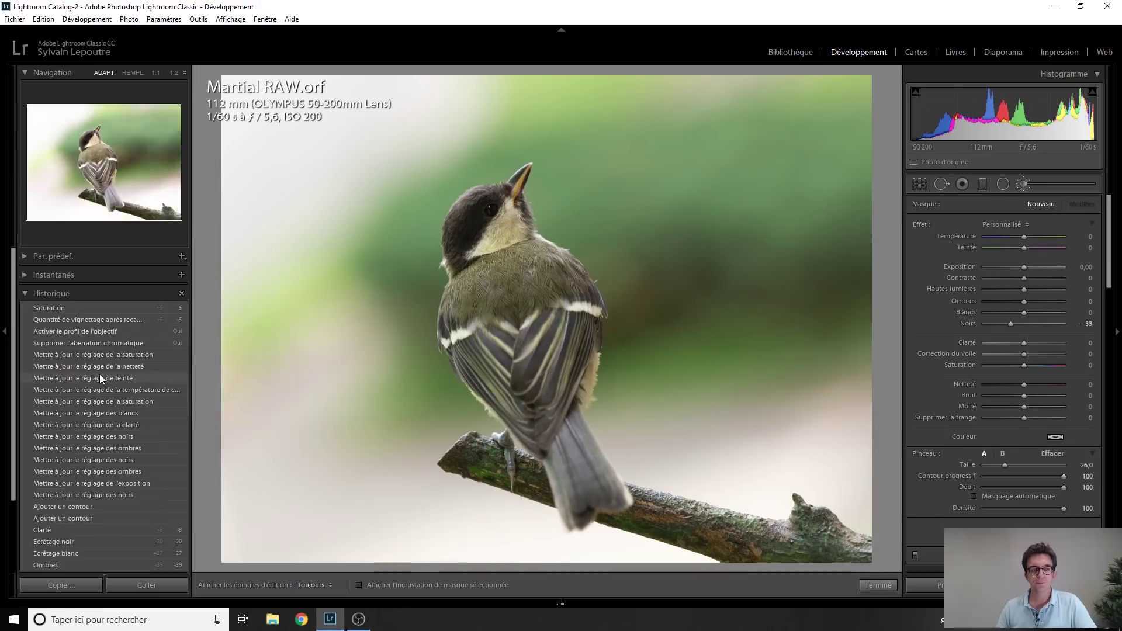
left_click(93, 307)
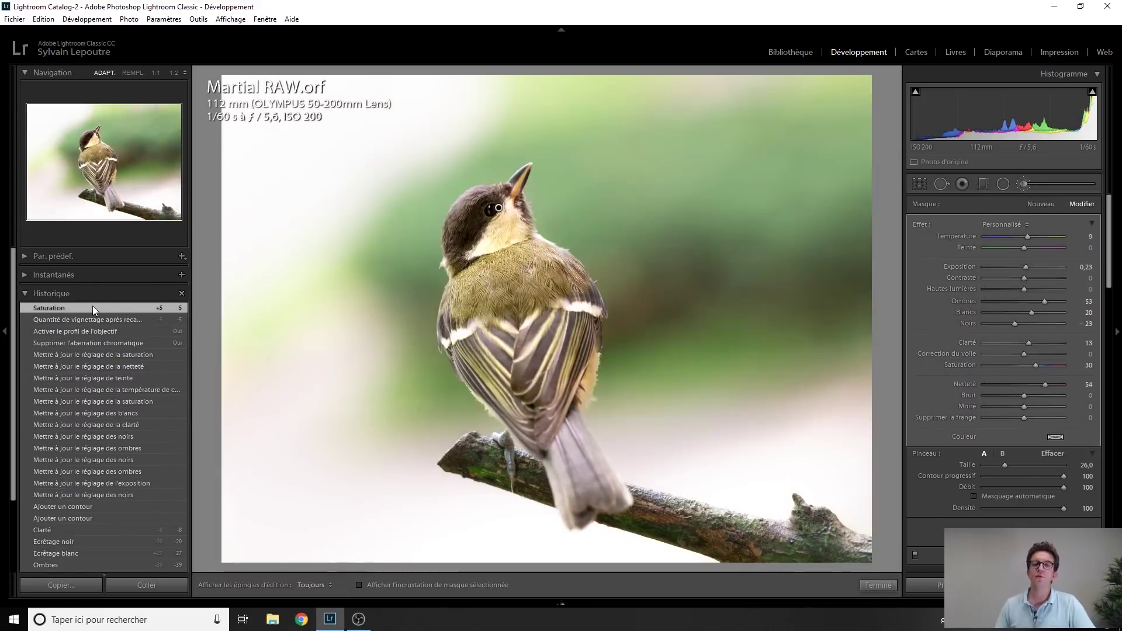
Close the adjustment brush and switch to the bird's JPG version.
left_click(1048, 182)
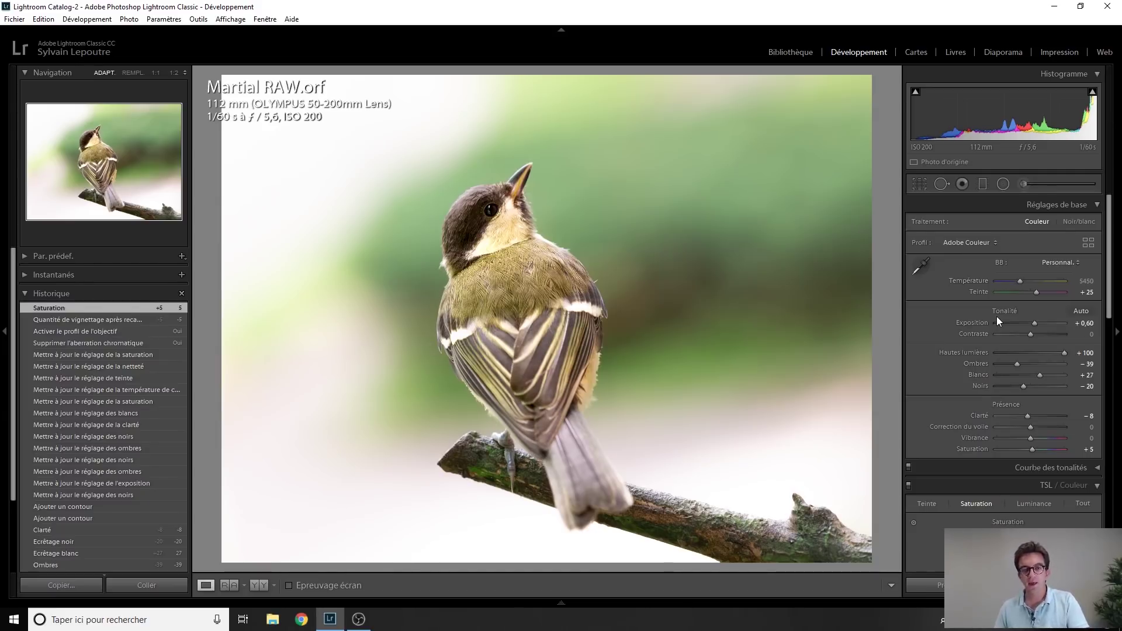
key("Right")
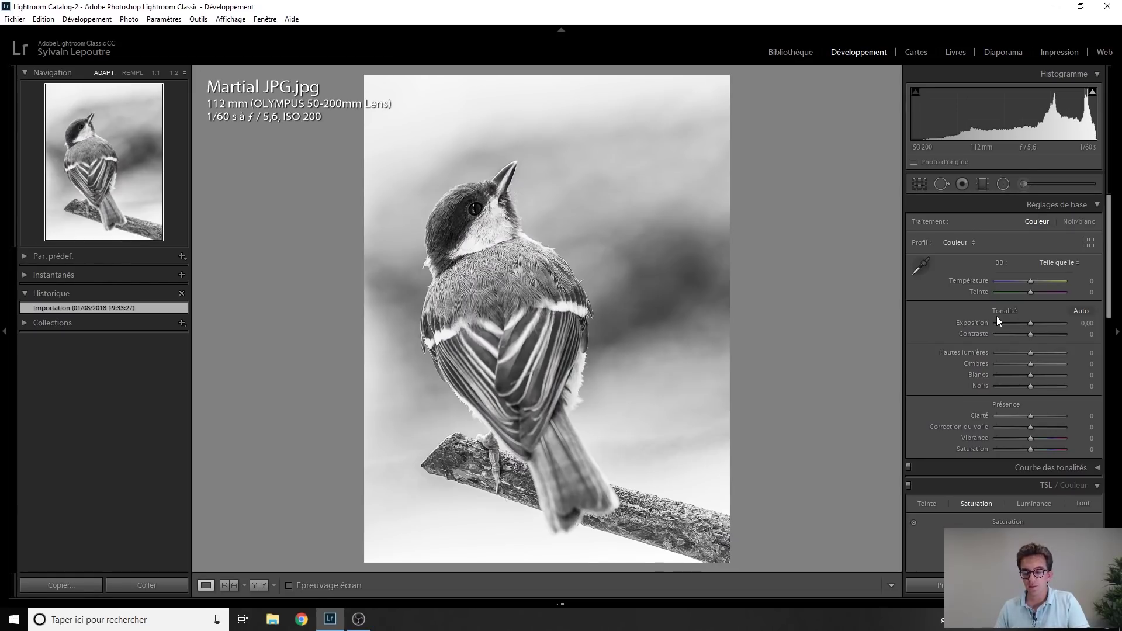
Compare the bird's black-and-white JPG with its colour RAW edit, and inspect the JPG's back feathers at 1:1.
key("Left")
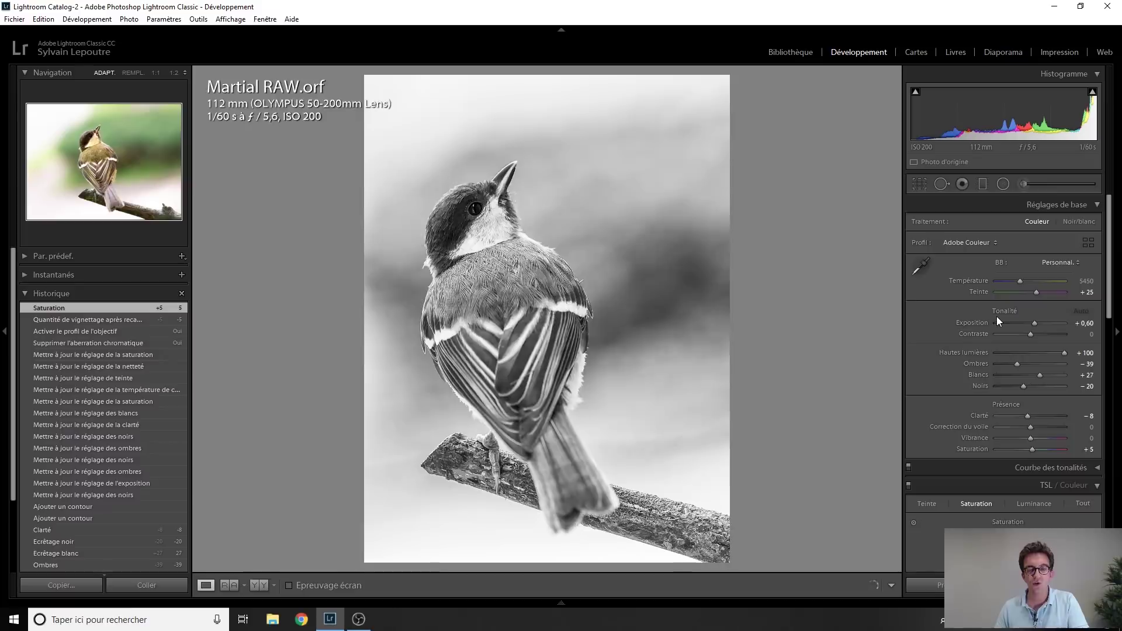
key("Right")
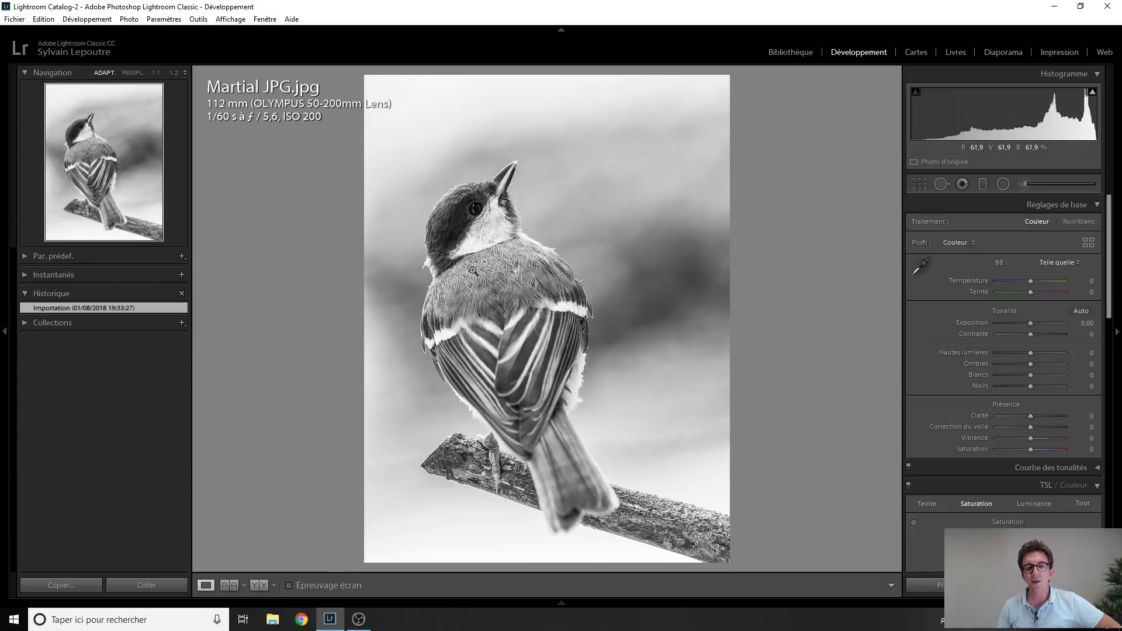
left_click(444, 261)
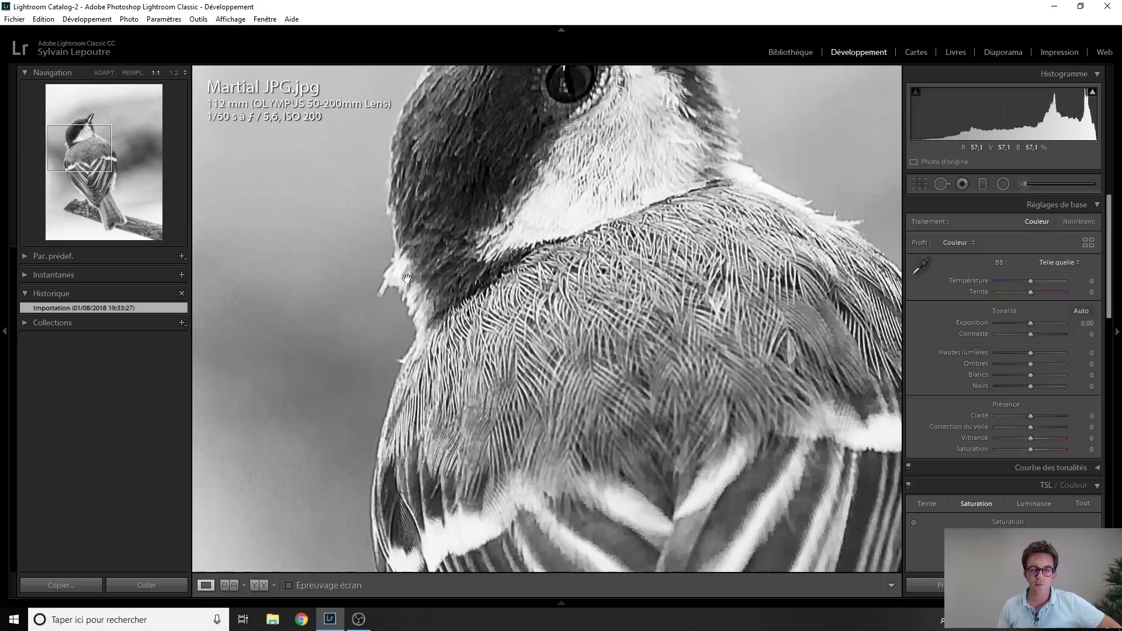
left_click(666, 270)
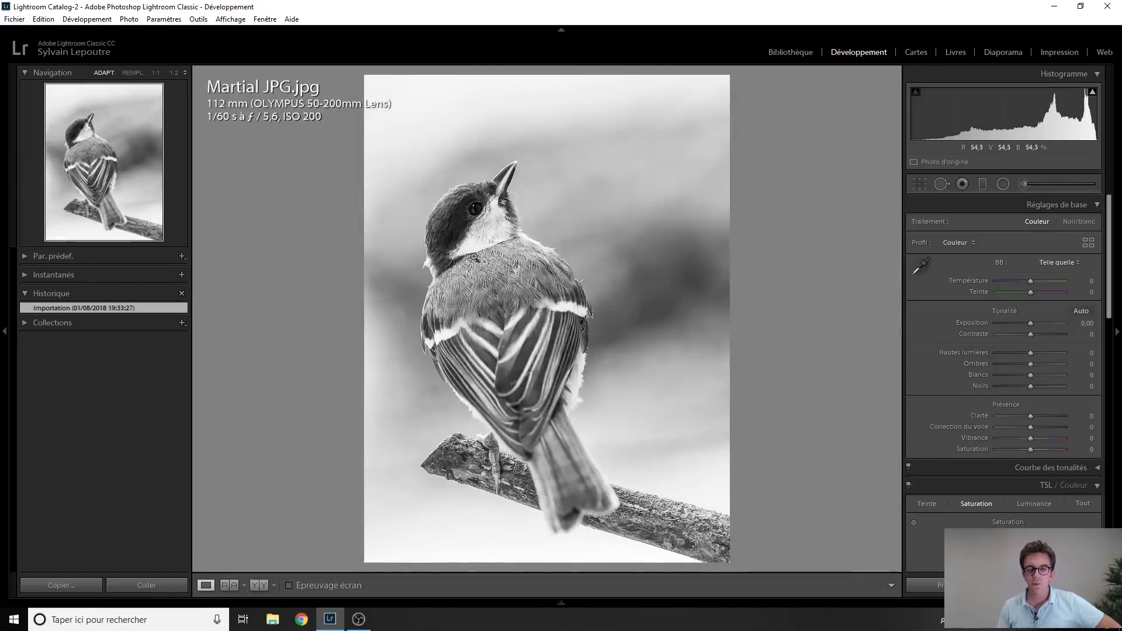
left_click(461, 255)
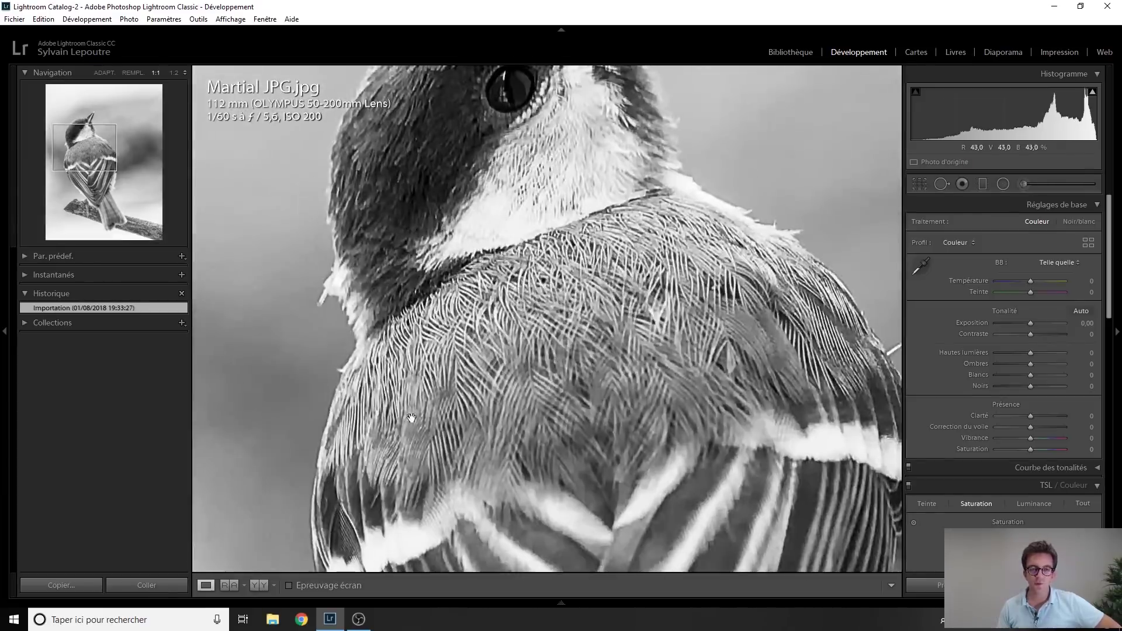
left_click(467, 393)
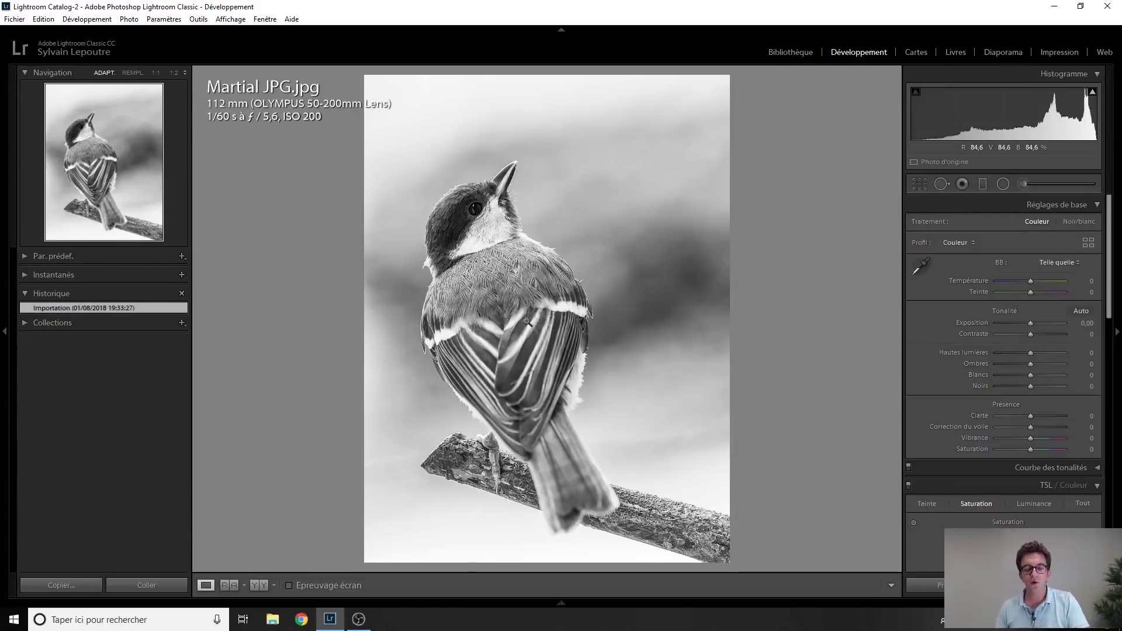
key("Right")
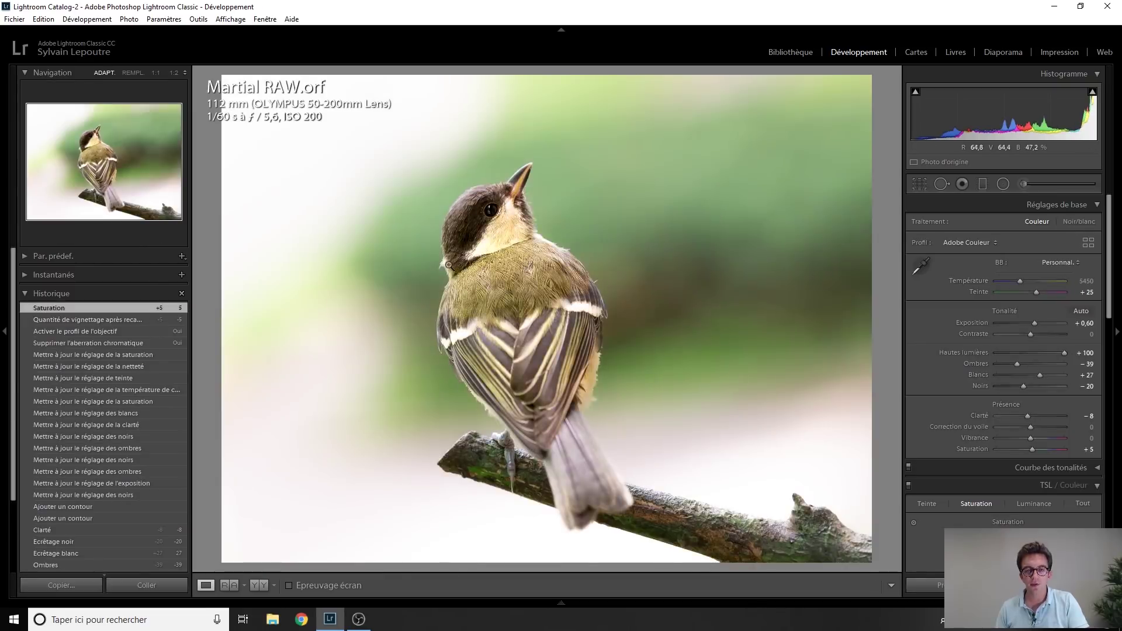
key("Left")
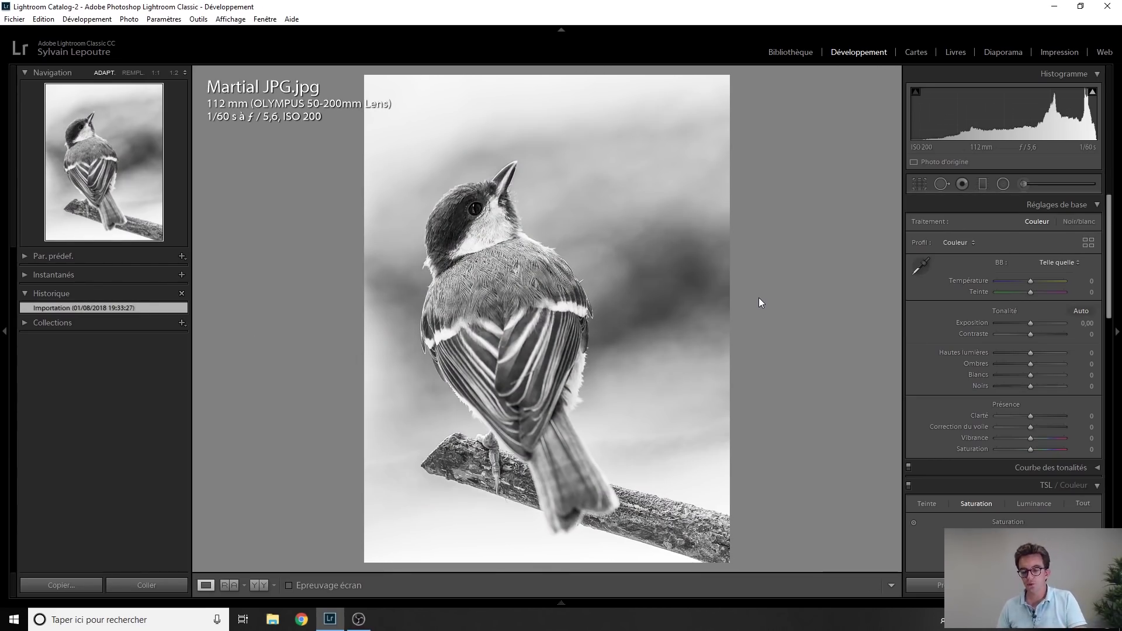
Go to the fishing boat's RAW photo and compare its black-and-white conversion, blacks and clarity history states.
key("Right")
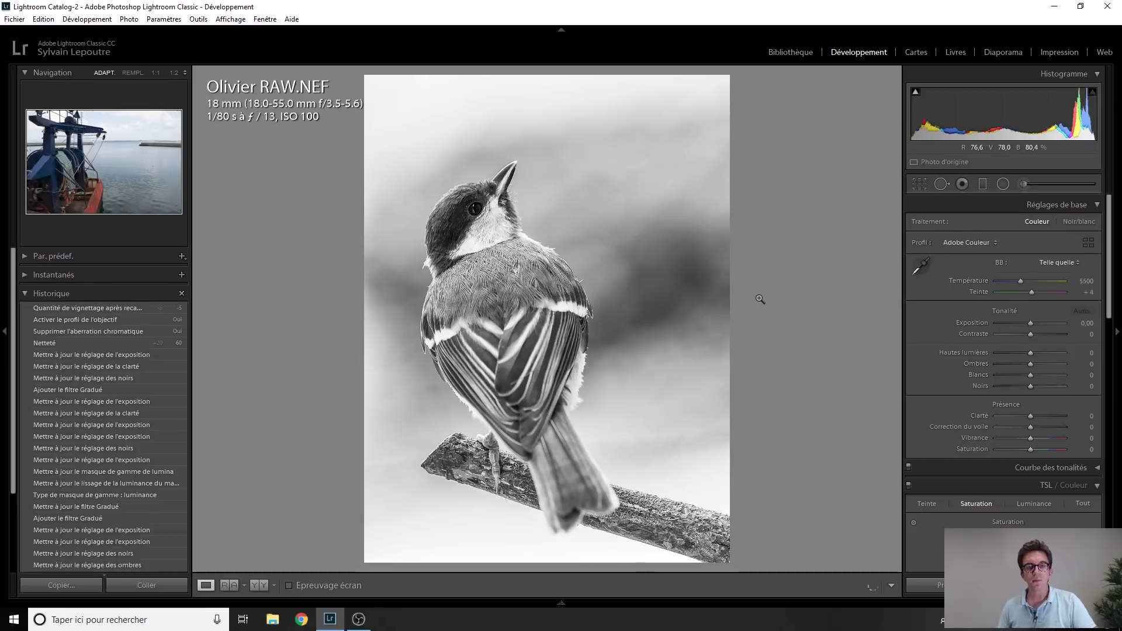
scroll(99, 380, "down", 5)
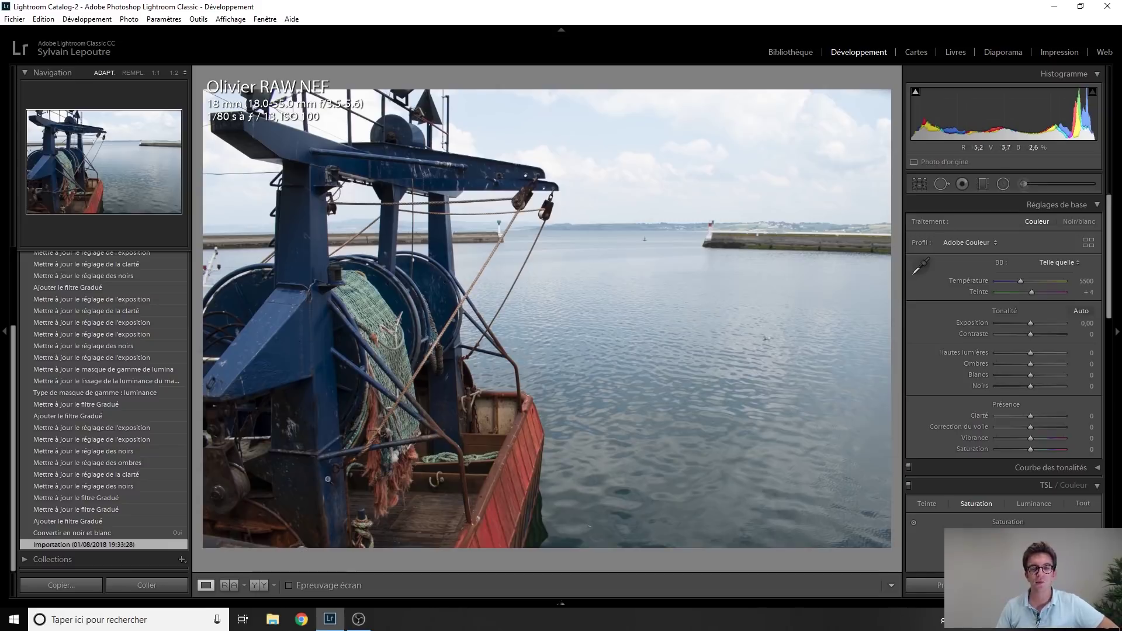
left_click(95, 532)
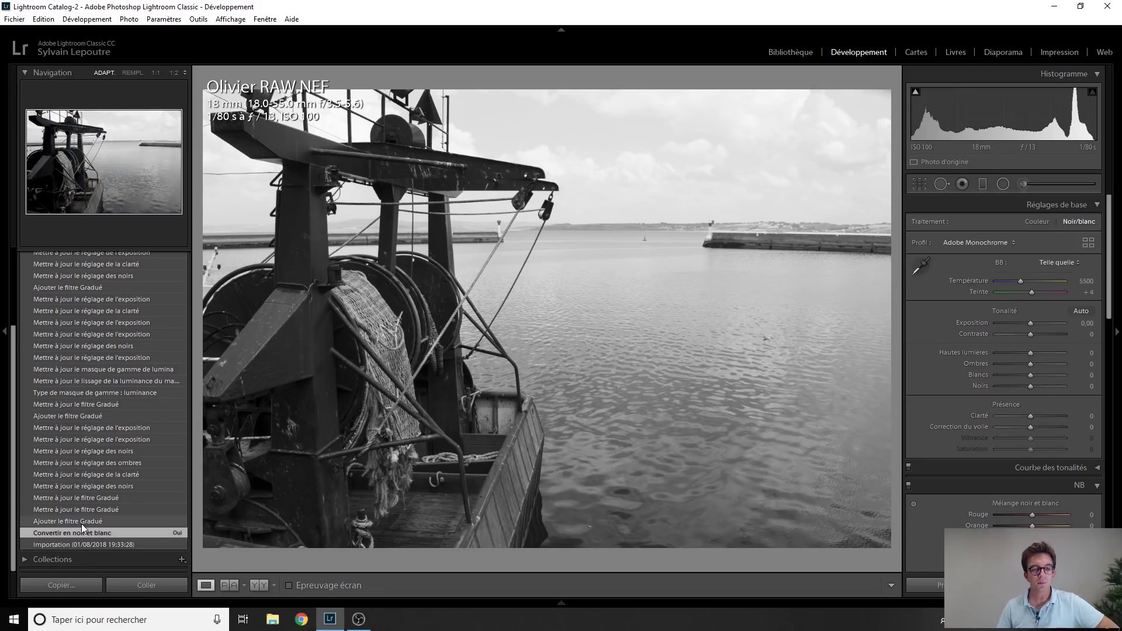
left_click(107, 484)
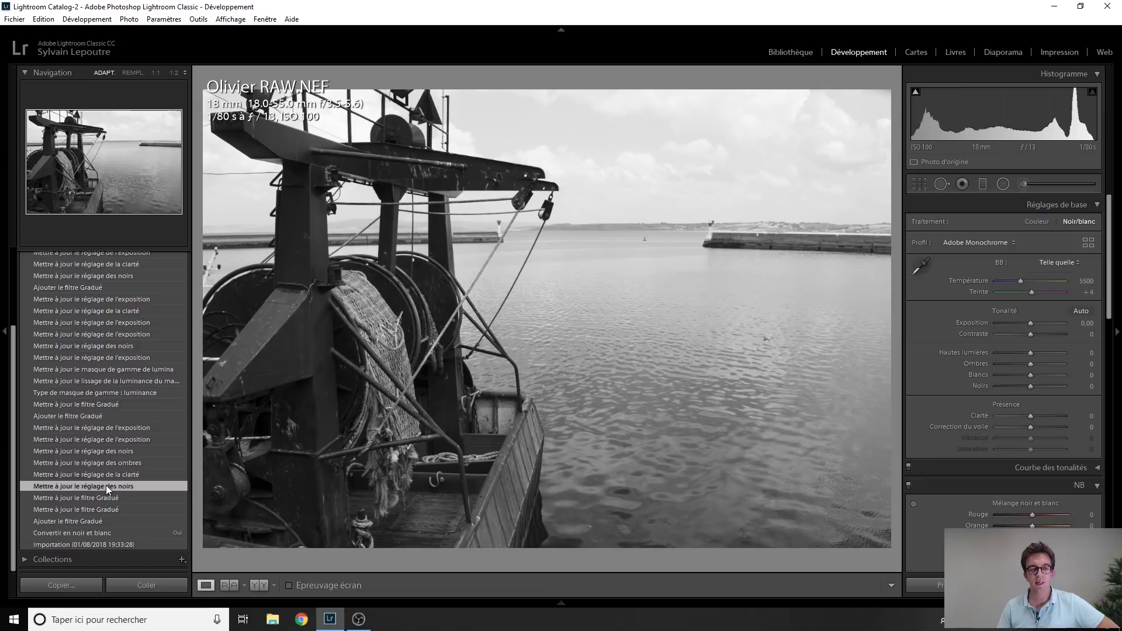
left_click(112, 476)
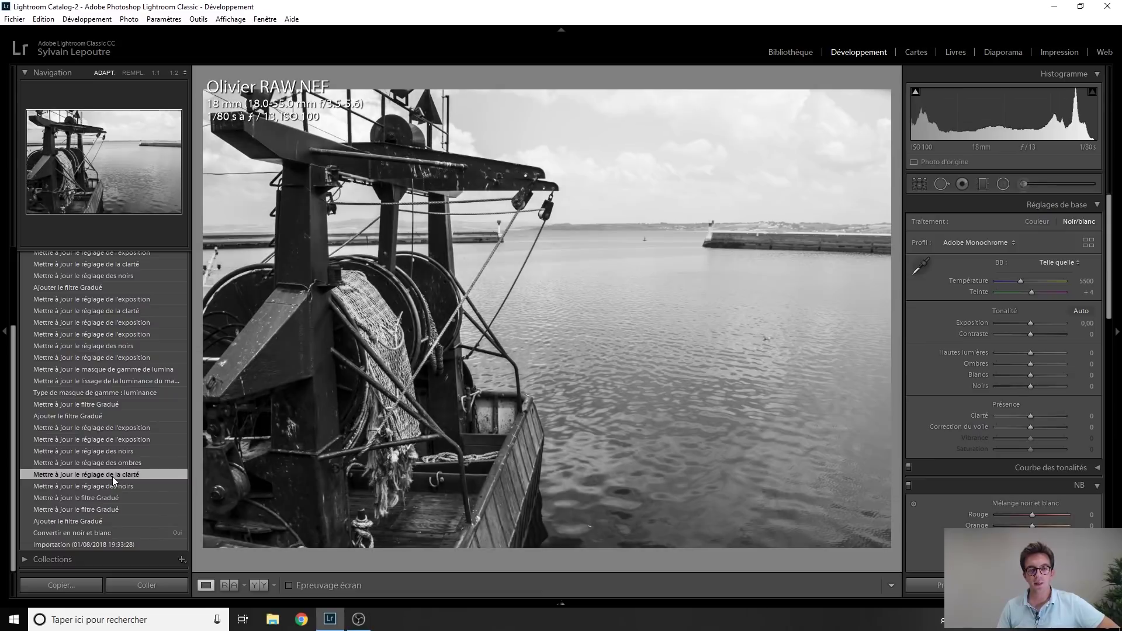
left_click(113, 486)
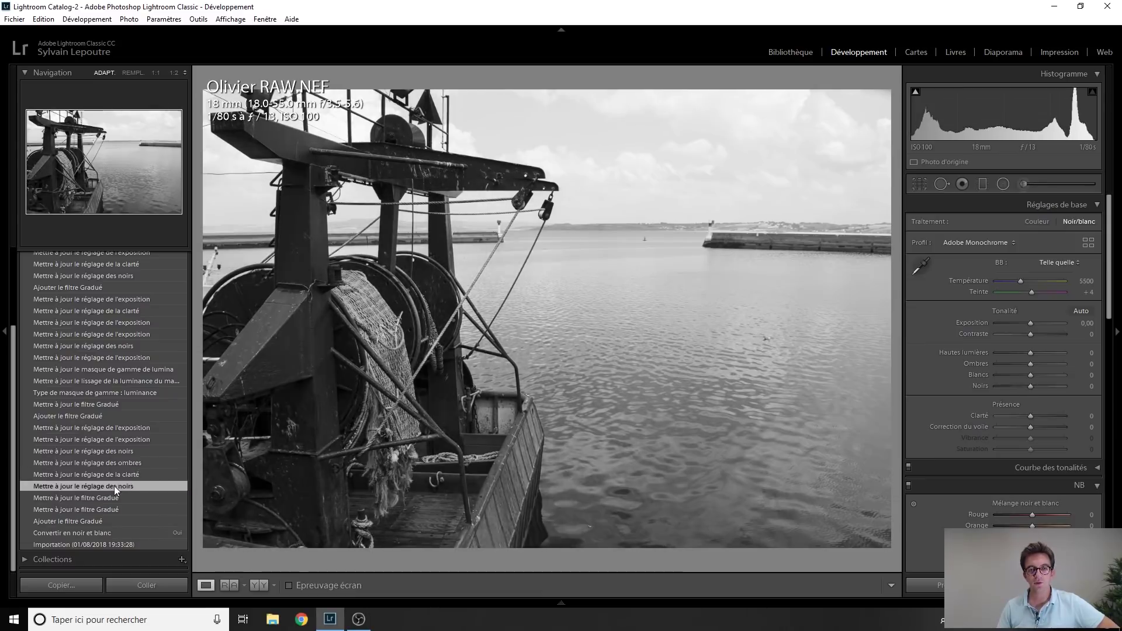
left_click(117, 475)
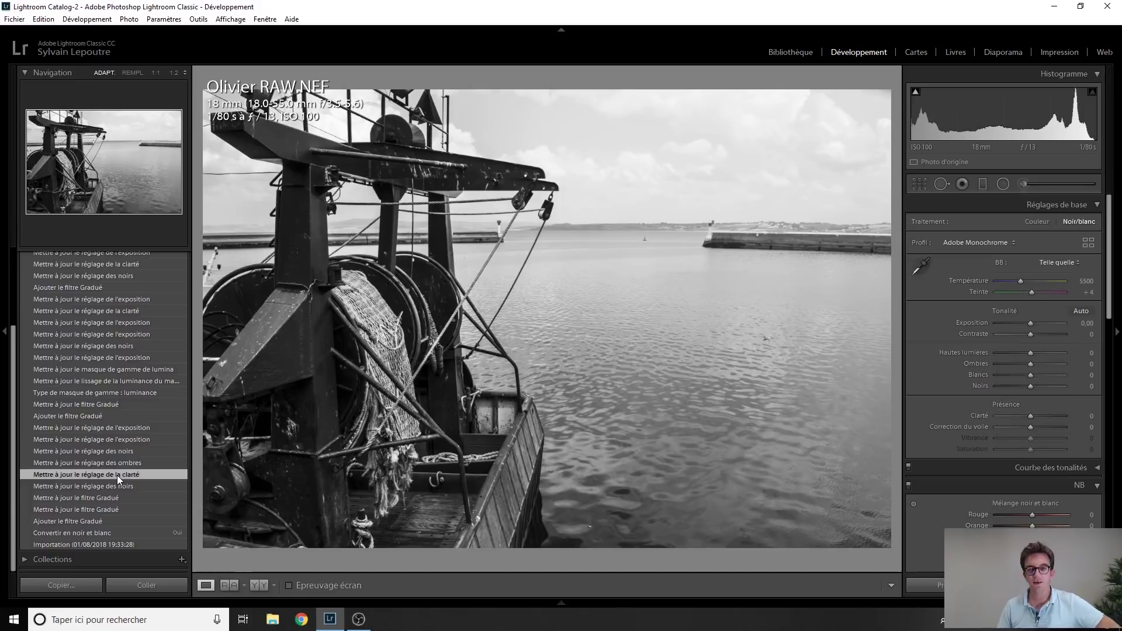
Step through the boat's exposure update, second graduated filter and luminance range mask history states.
scroll(117, 475, "up", 2)
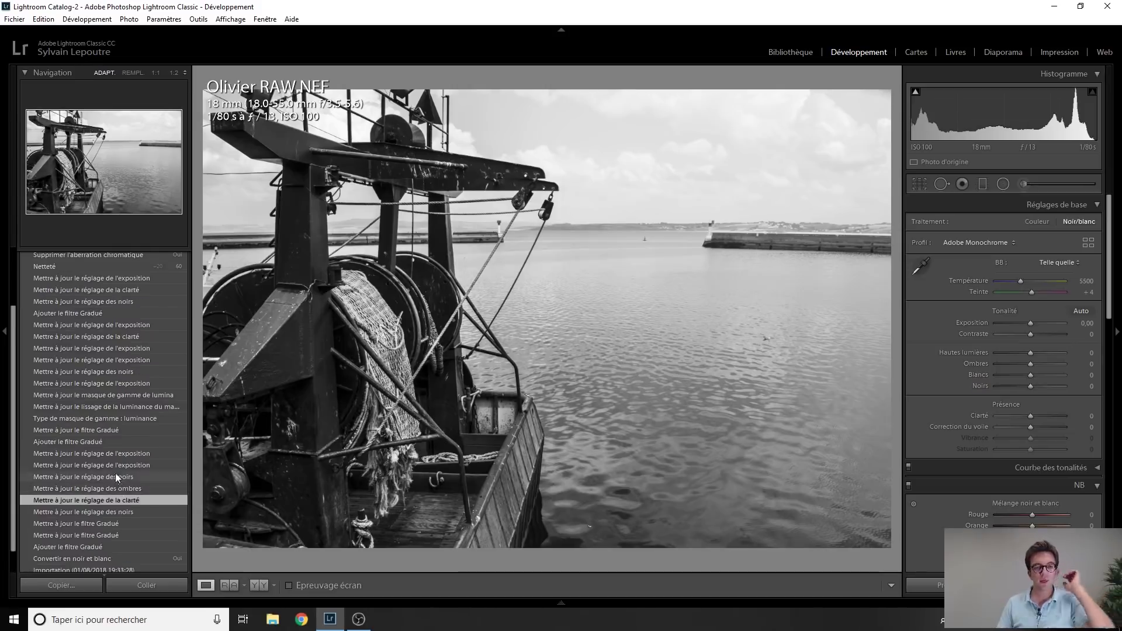
left_click(118, 455)
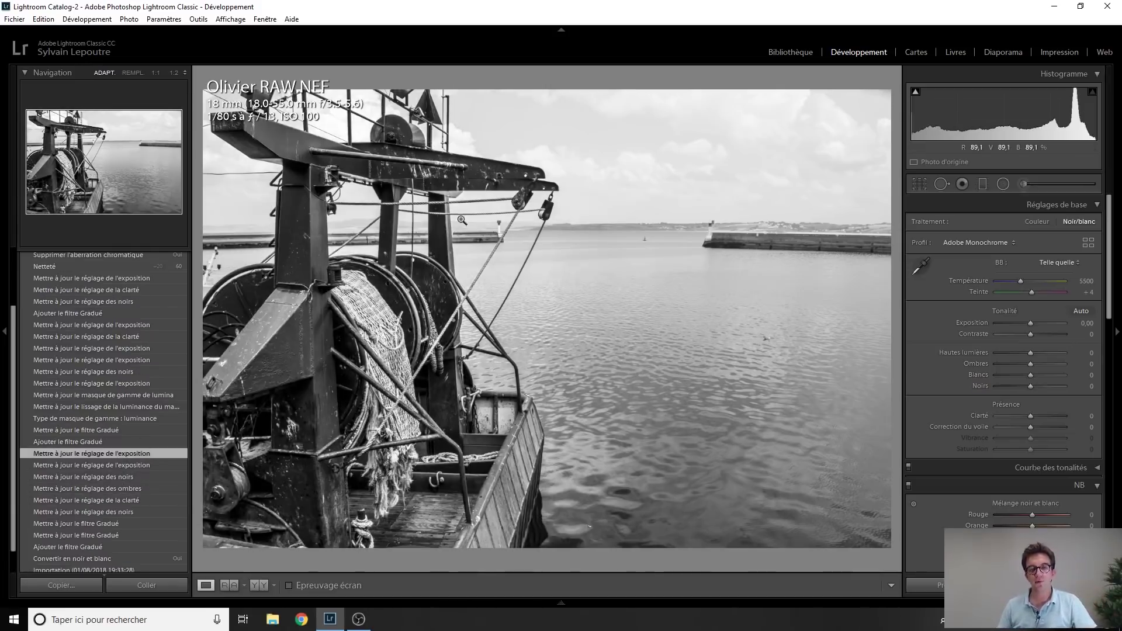
left_click(93, 428)
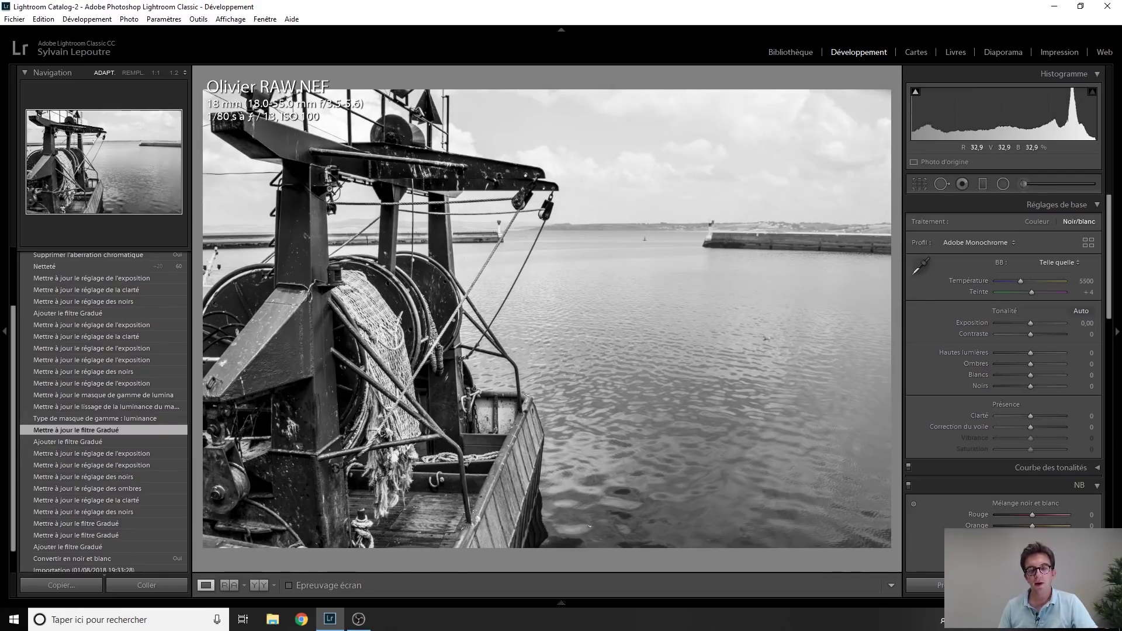
left_click(89, 420)
scroll(100, 449, "up", 1)
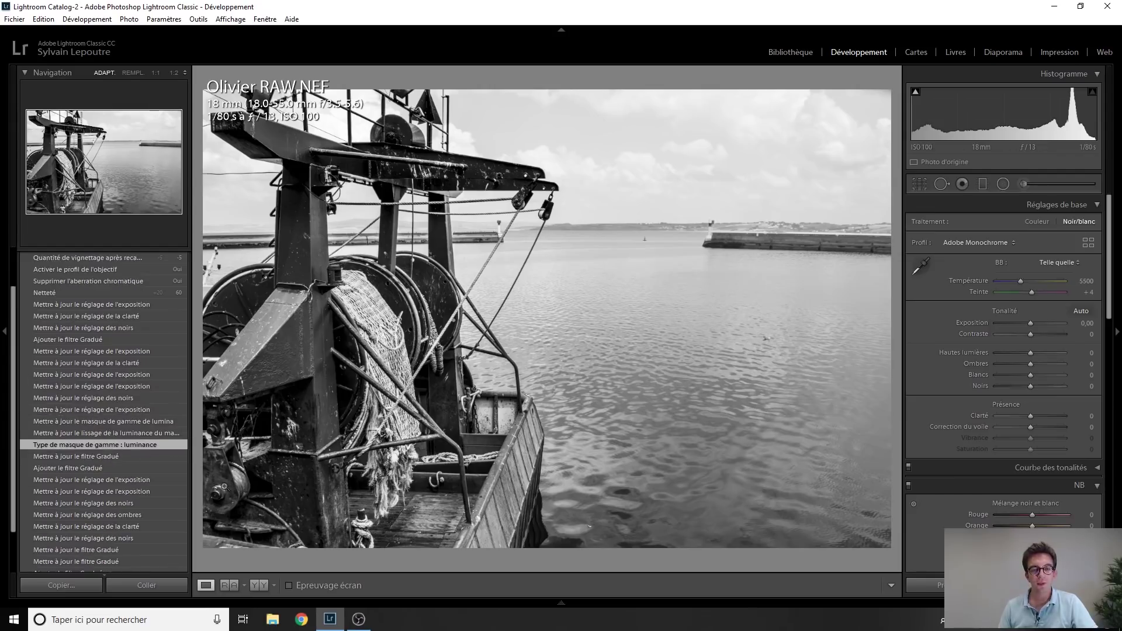
left_click(92, 419)
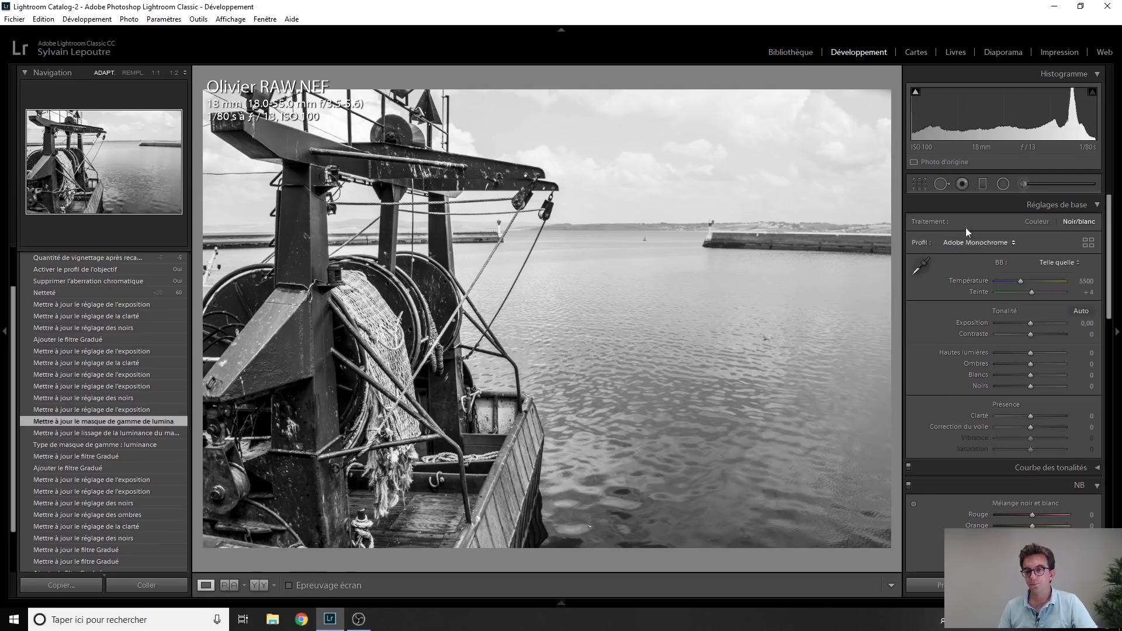
Inspect the sky graduated filter's settings and mask overlay, and close the graduated filter tool.
left_click(982, 184)
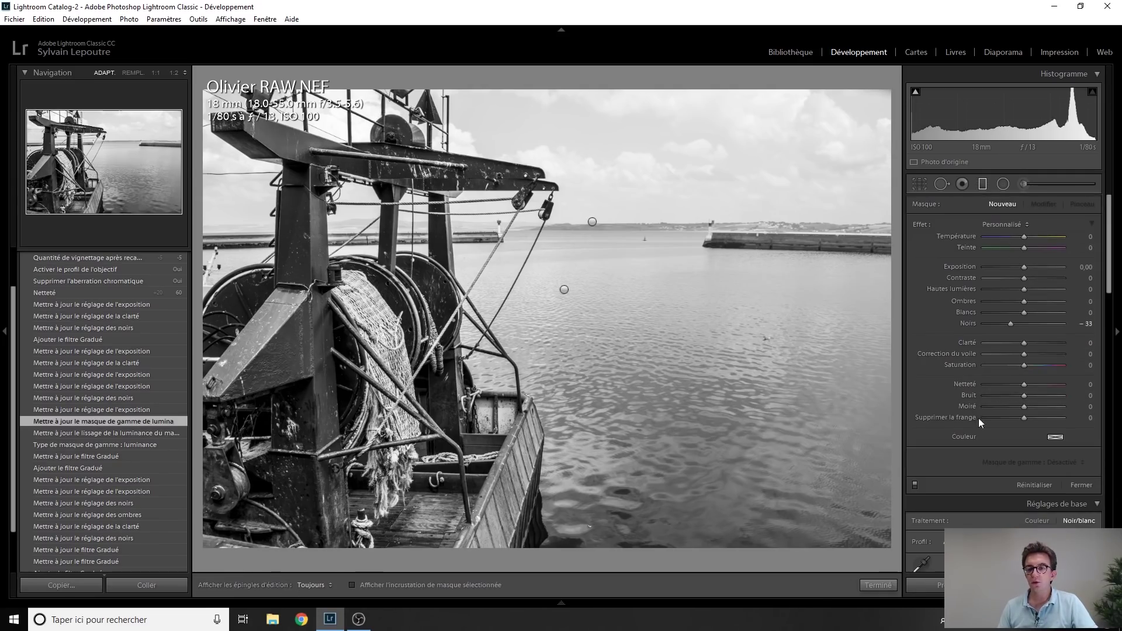
left_click(591, 222)
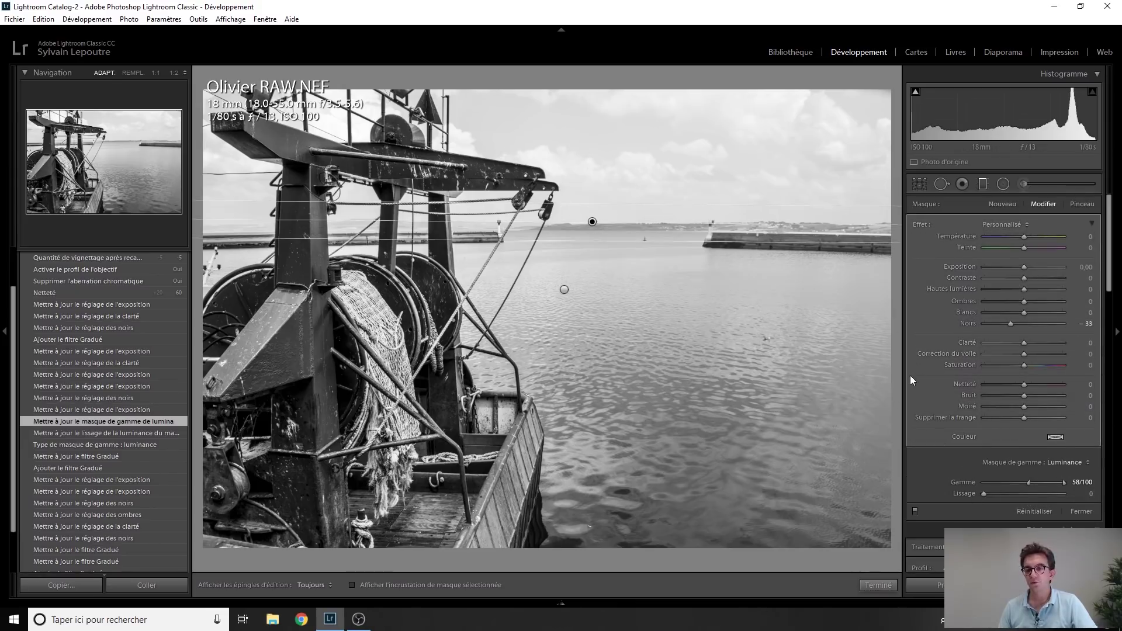
left_click(376, 584)
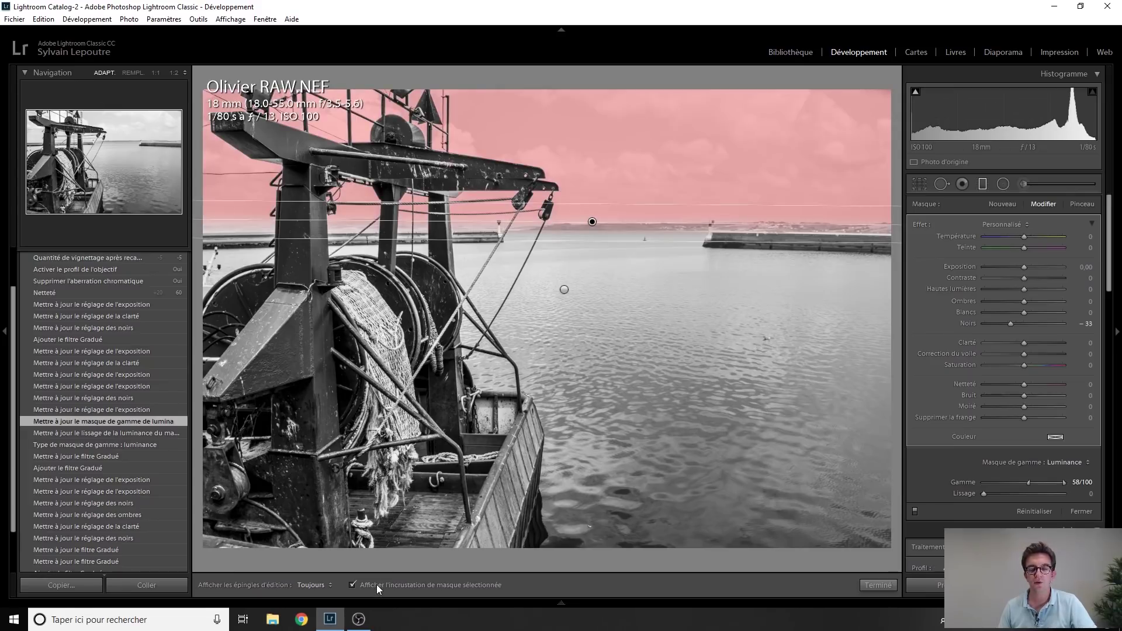
left_click(376, 584)
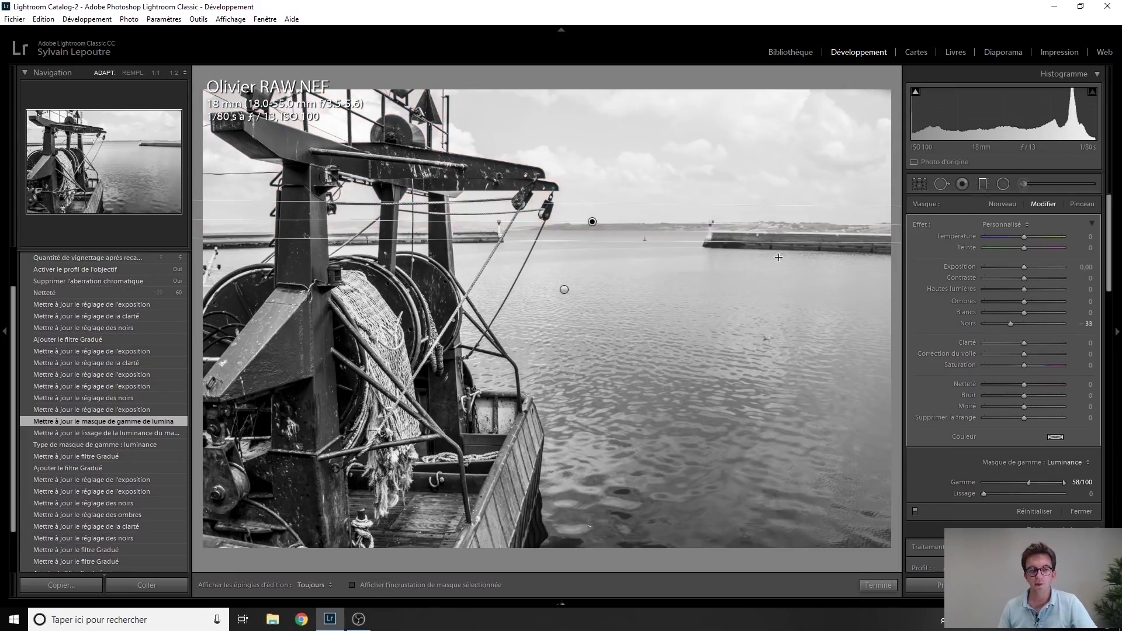
left_click(984, 184)
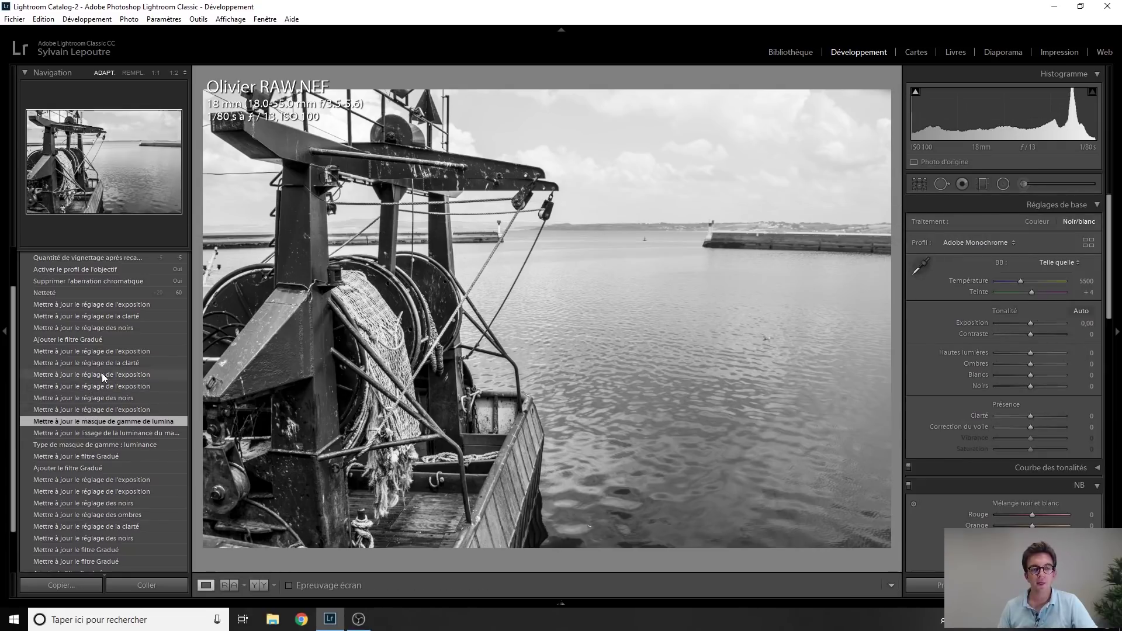
View the boat's later exposure update states, followed by the sharpness 60 and post-crop vignetting -5 history states.
left_click(108, 353)
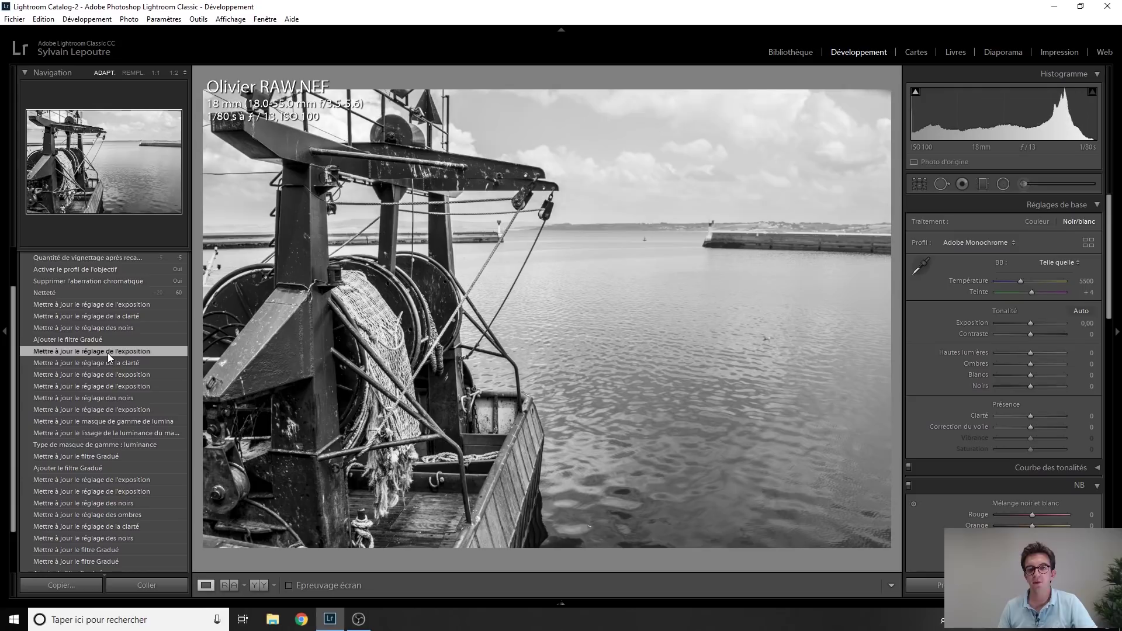
scroll(95, 409, "up", 2)
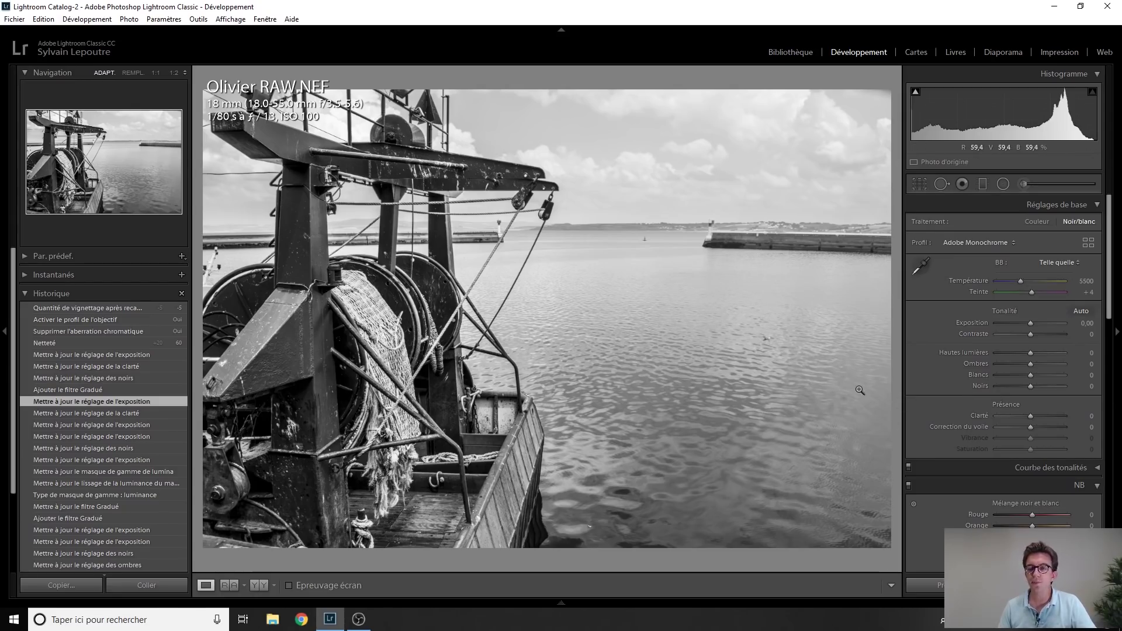
left_click(104, 356)
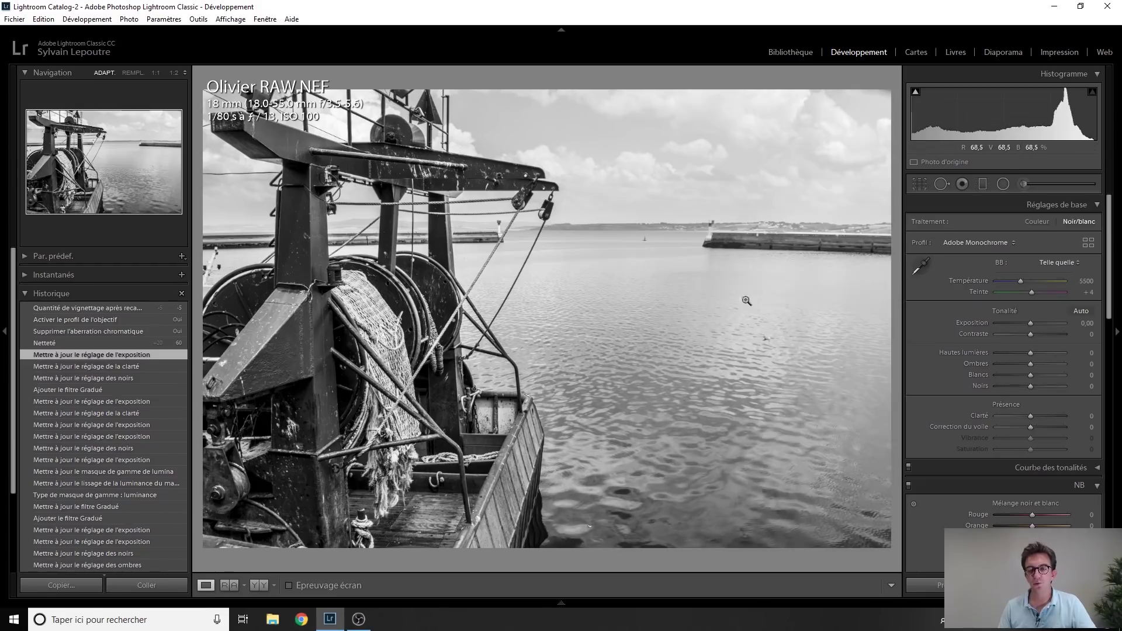
left_click(65, 343)
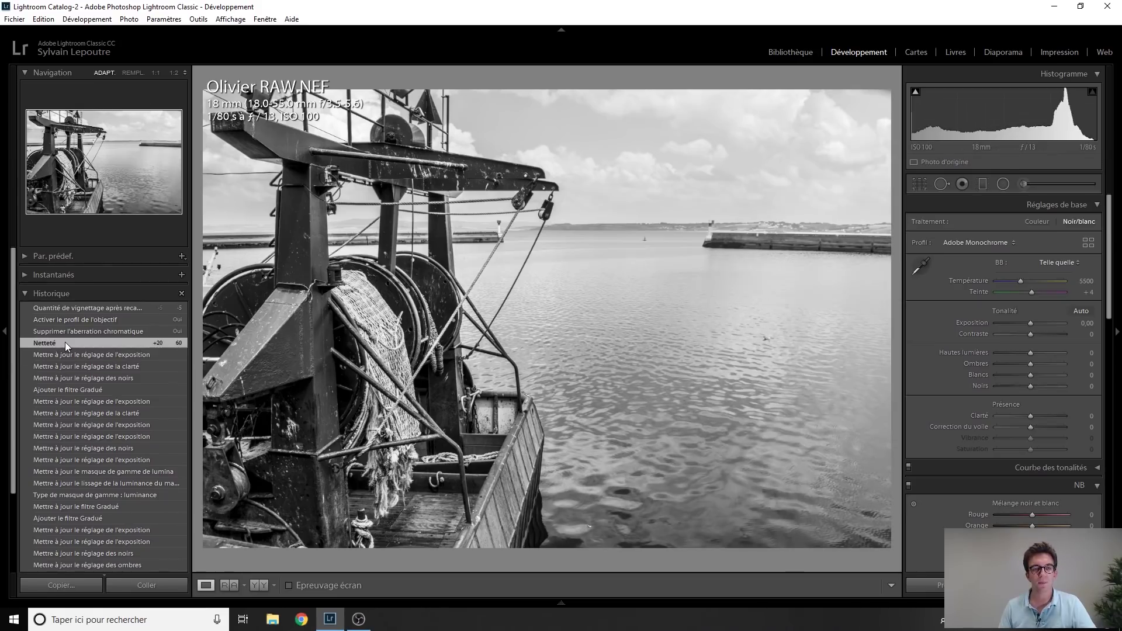
left_click(97, 311)
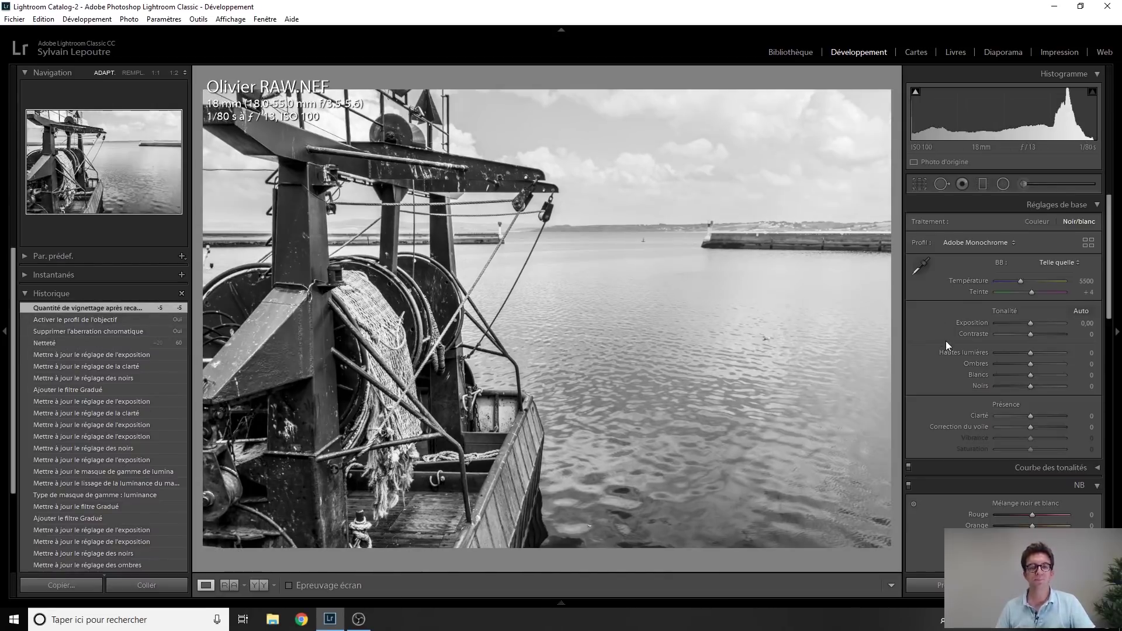
Compare the boat's import state with its final post-crop vignetting state.
scroll(101, 436, "down", 5)
left_click(100, 545)
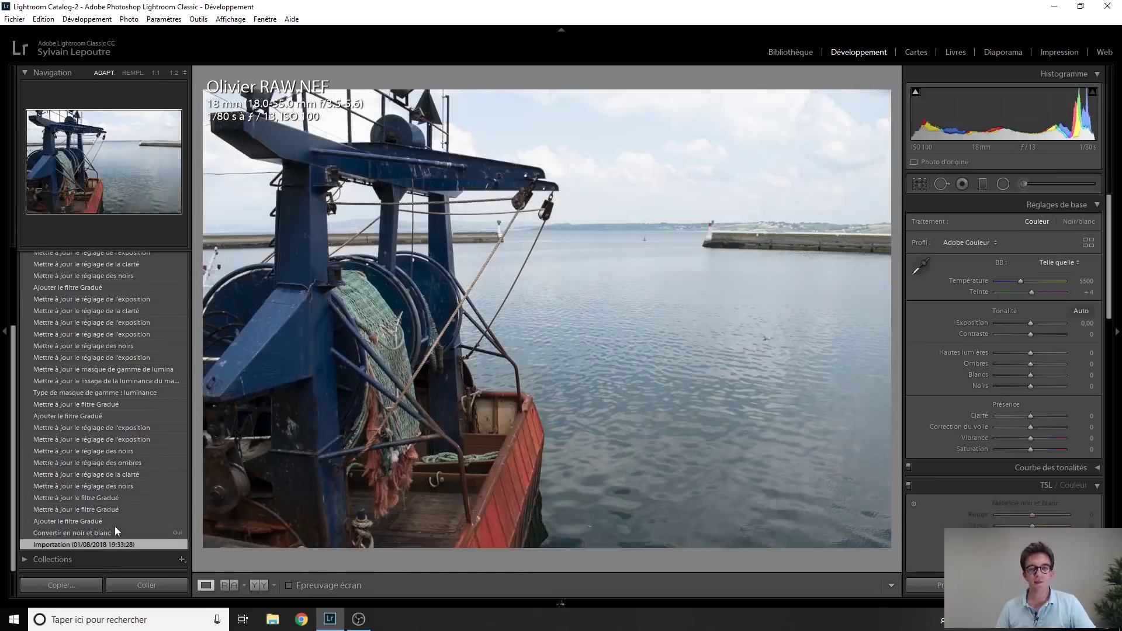
scroll(106, 497, "up", 5)
left_click(118, 309)
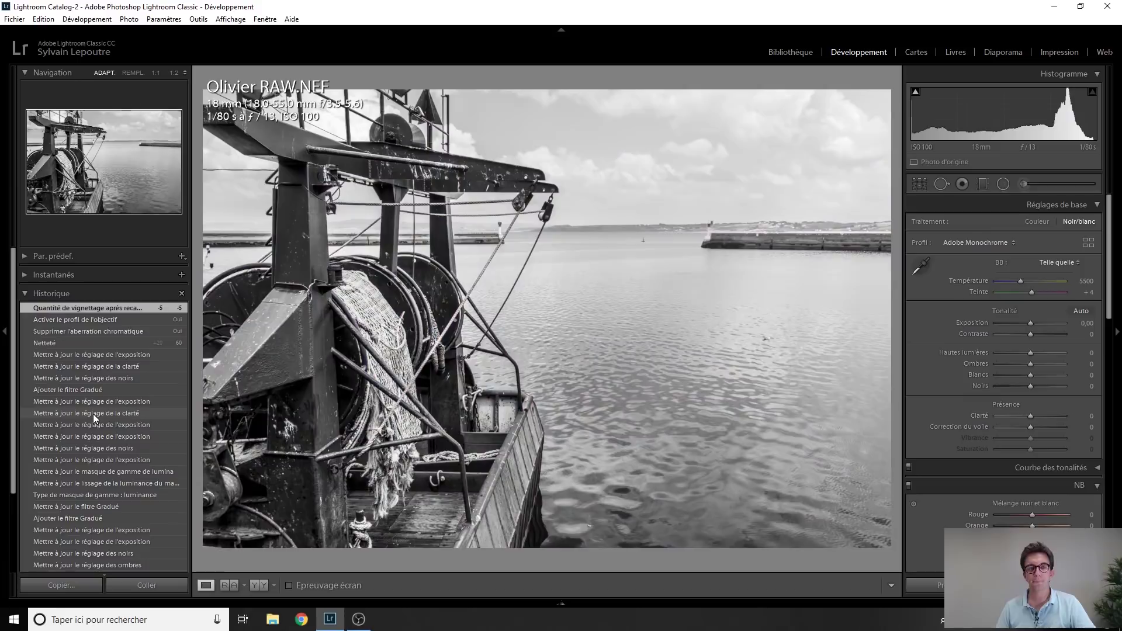
Compare the boat's final RAW edit with its JPG version, ending on the JPG.
key("Right")
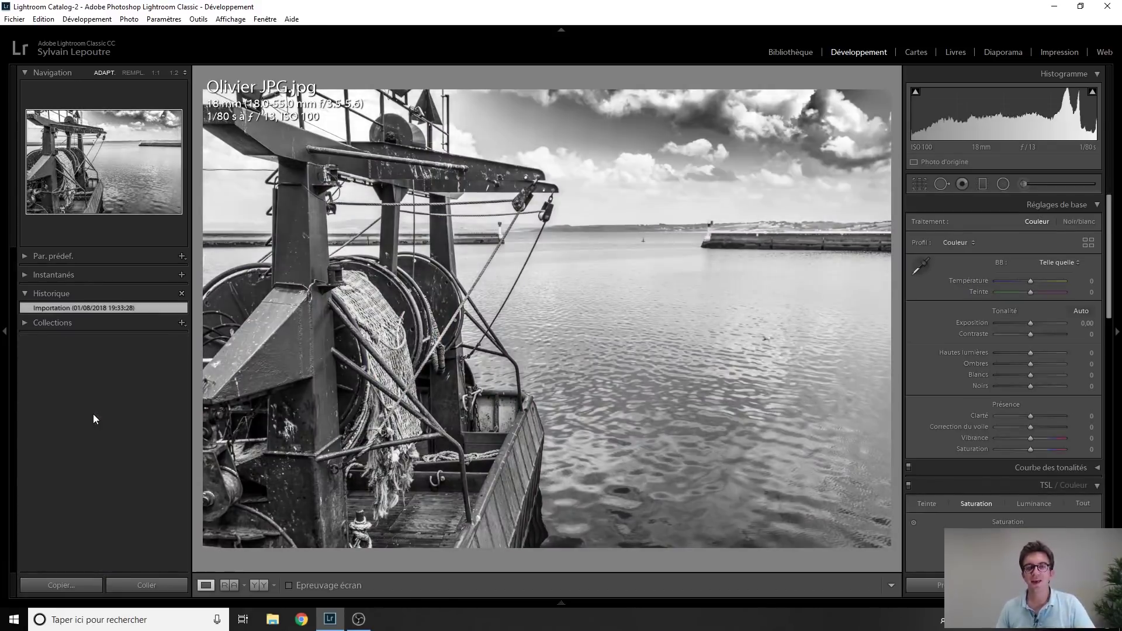
key("Left")
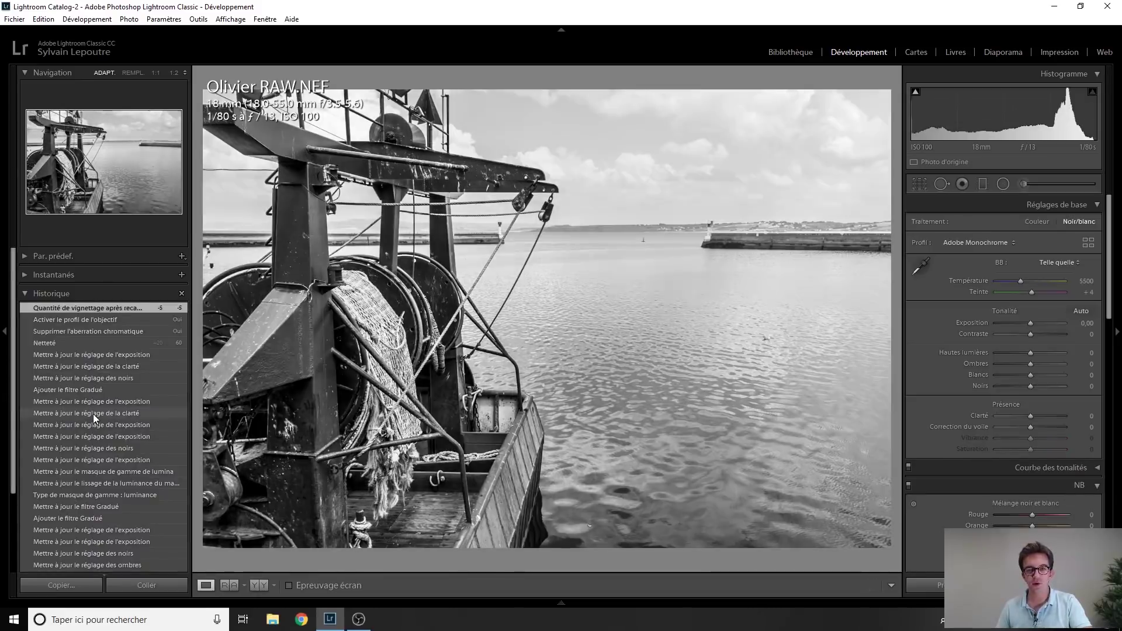
key("Right")
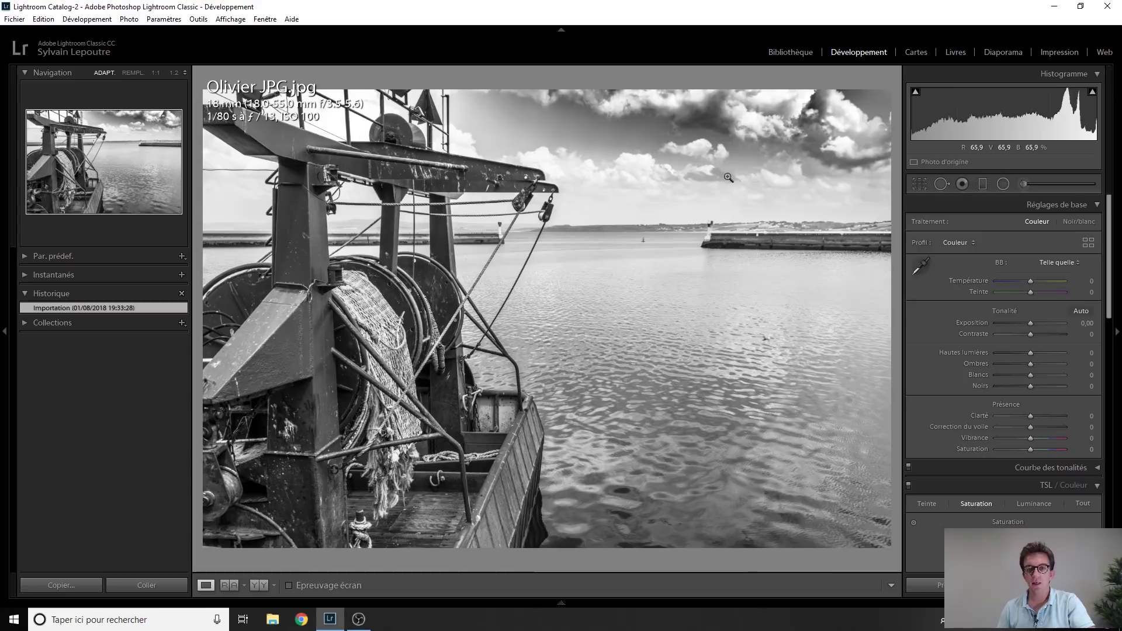
Compare the boat's RAW edit with its JPG version again, and open the thrush RAW photo.
key("Right")
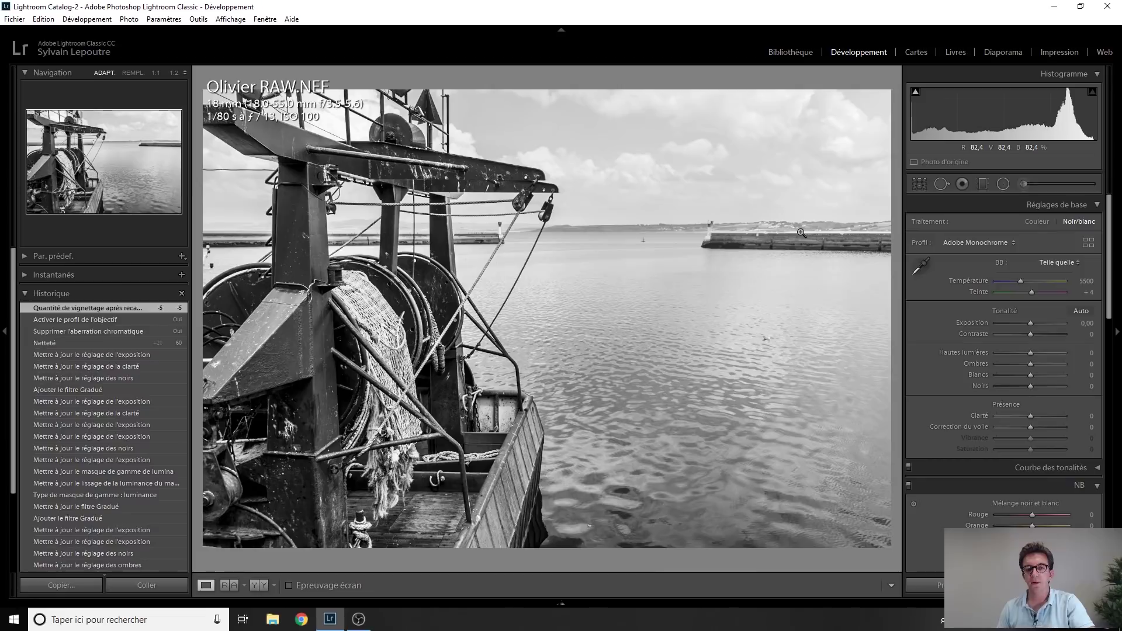
key("Left")
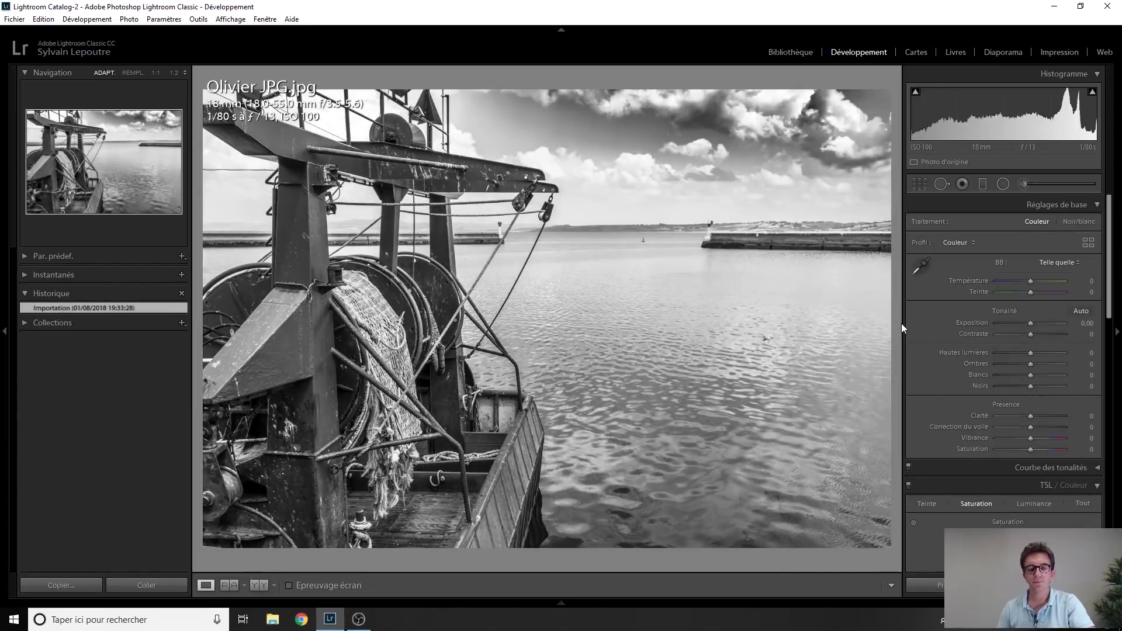
key("Left")
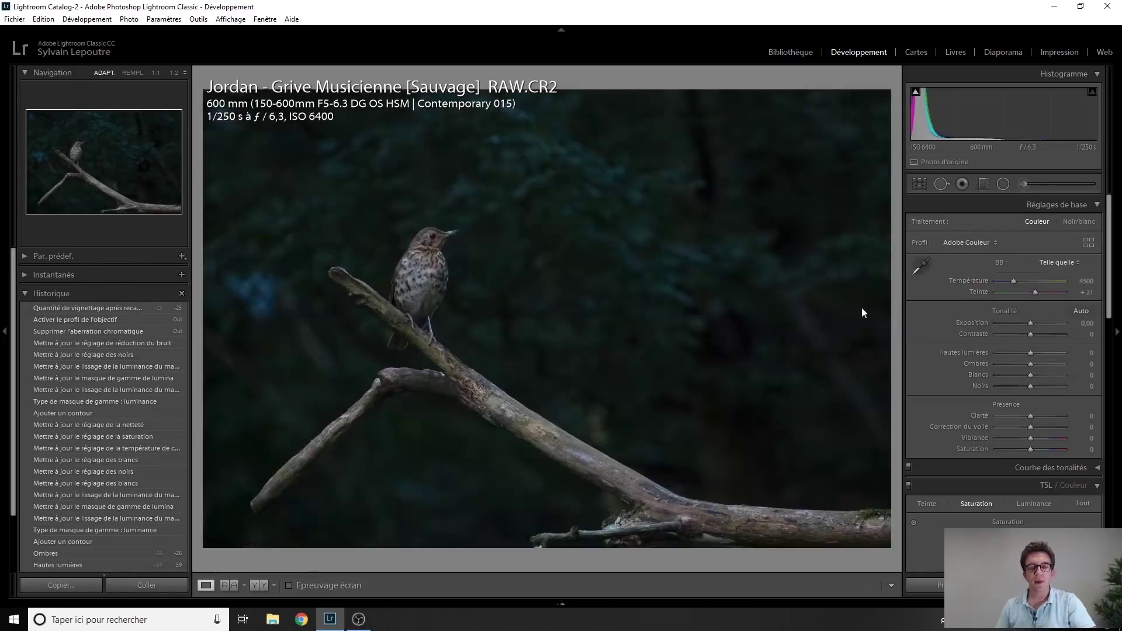
View the thrush's early history states: exposure 1.30 and 0.90, temperature 3.8K, highlights 59 and shadows -26.
scroll(97, 427, "down", 3)
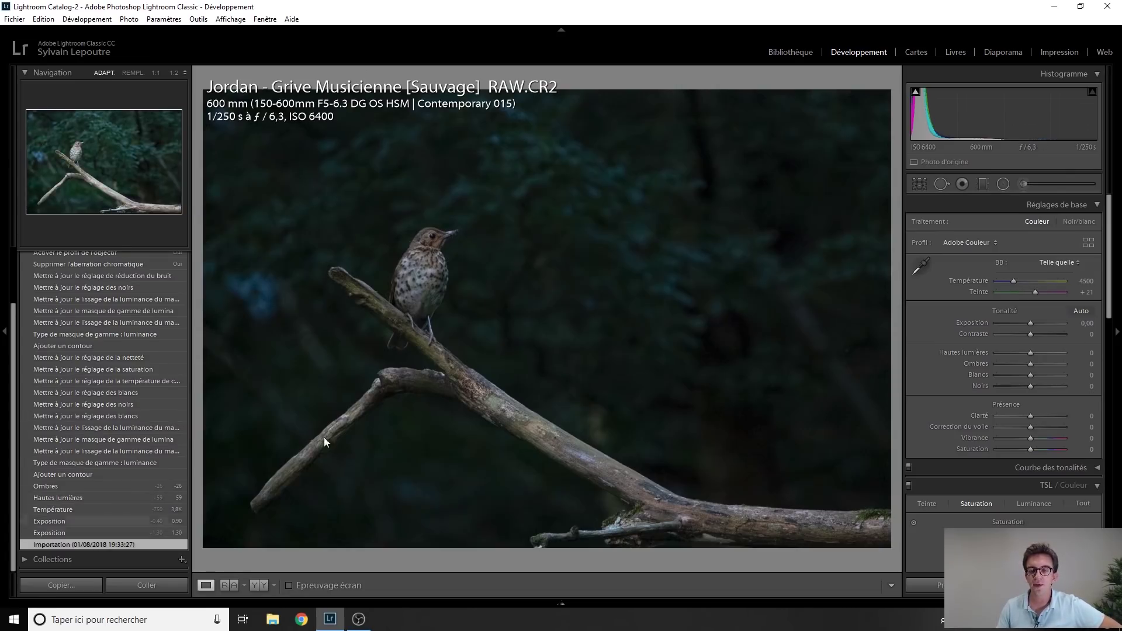
left_click(94, 532)
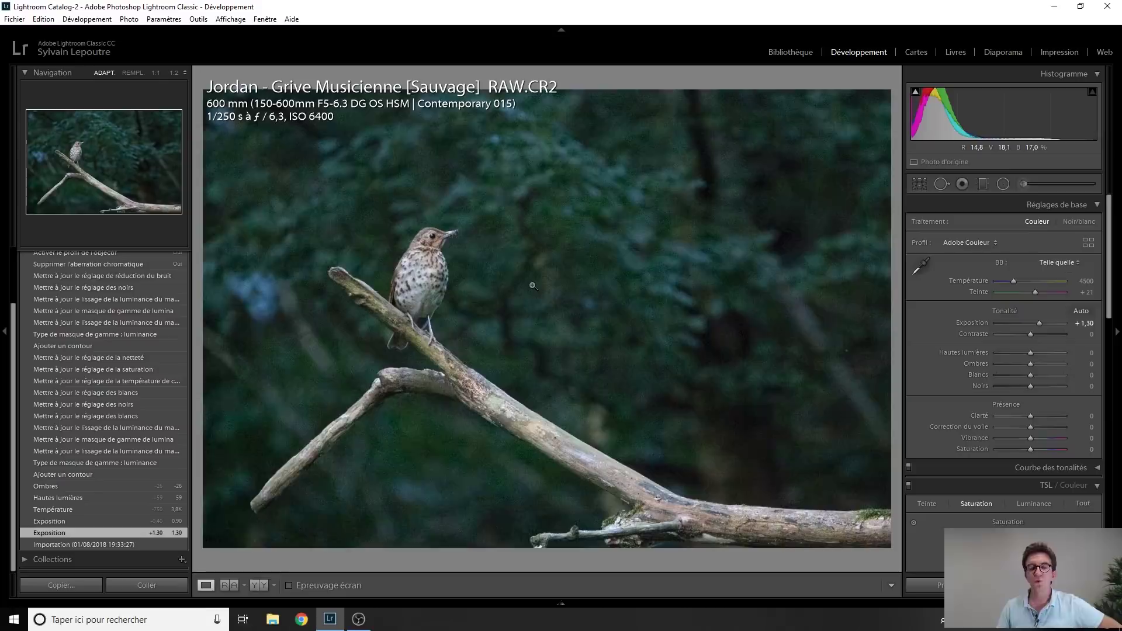
left_click(92, 521)
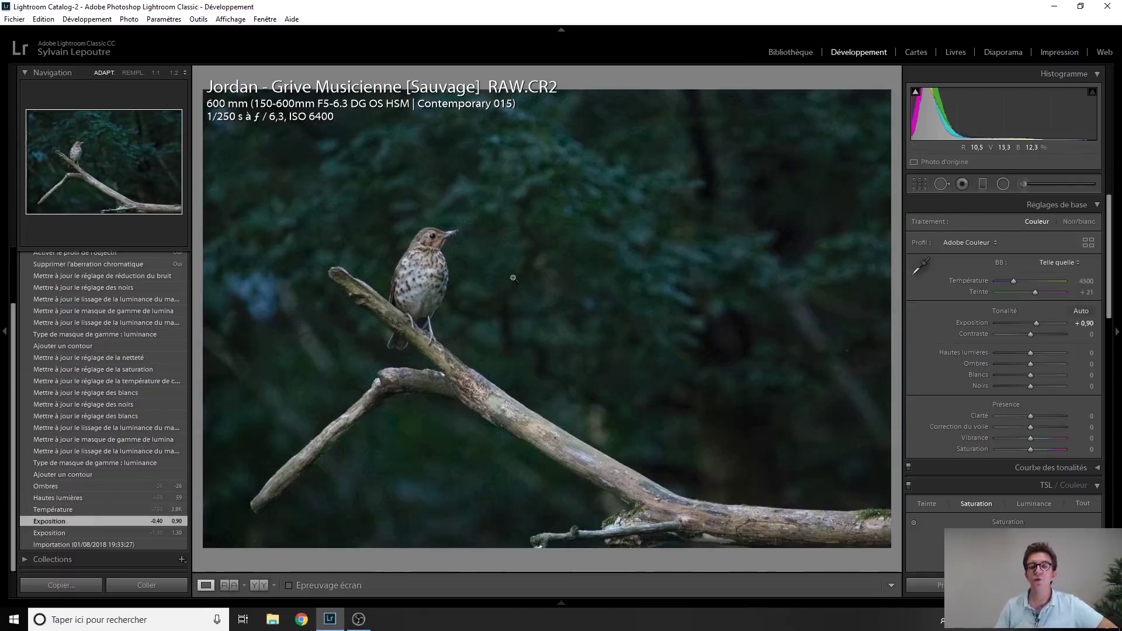
left_click(79, 509)
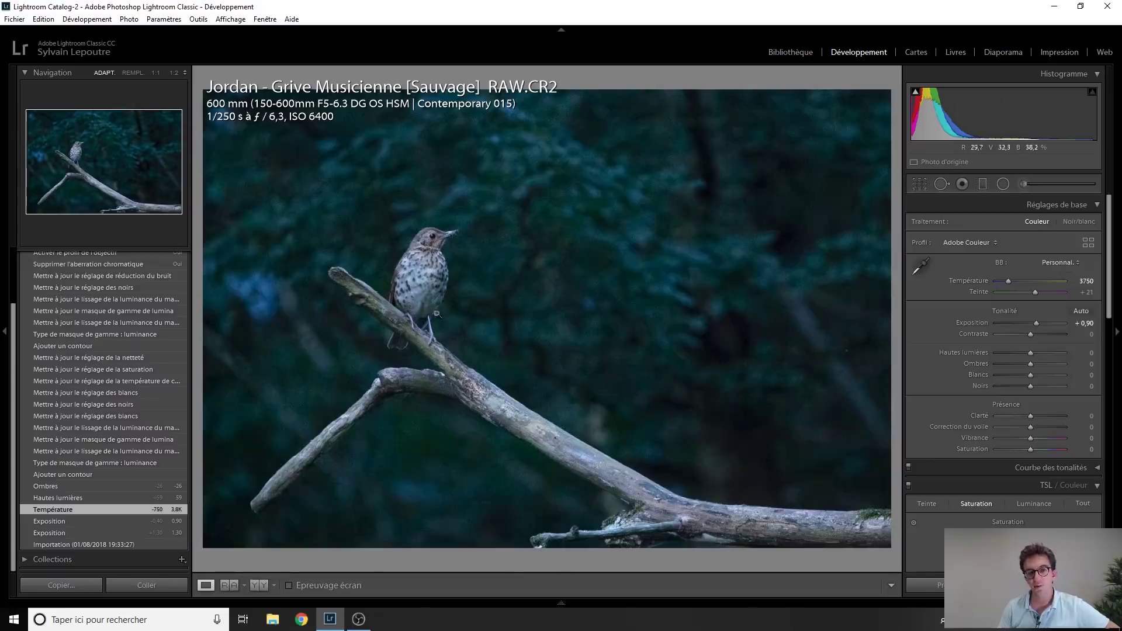
left_click(106, 498)
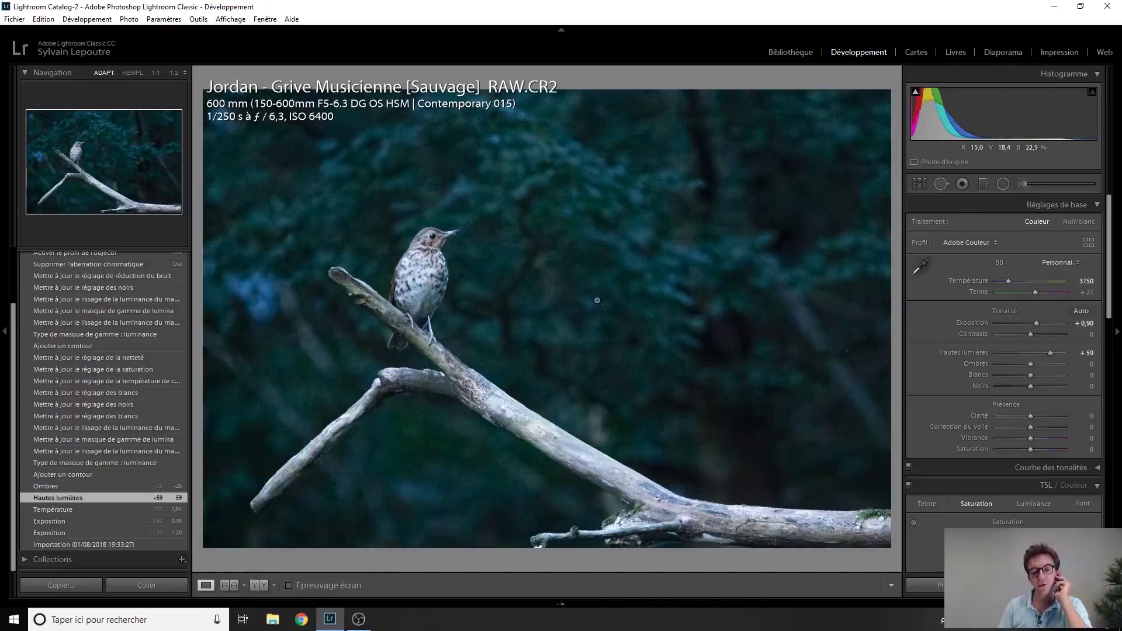
left_click(132, 486)
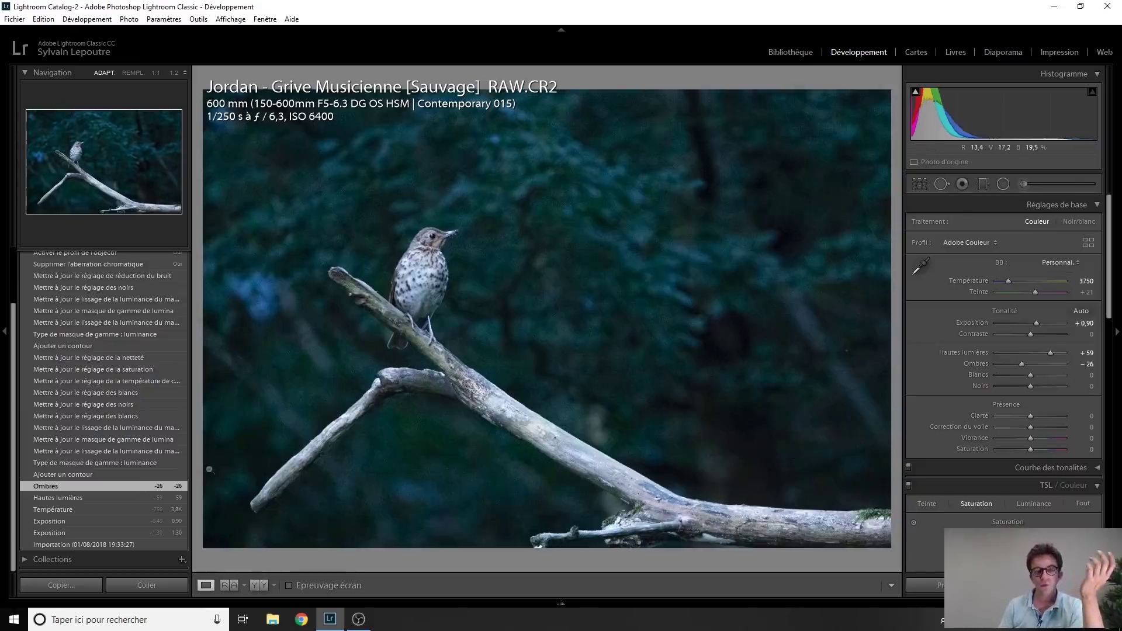
View the thrush's first brush stroke and luminance range mask states, and display that brush's settings and mask overlay.
left_click(82, 478)
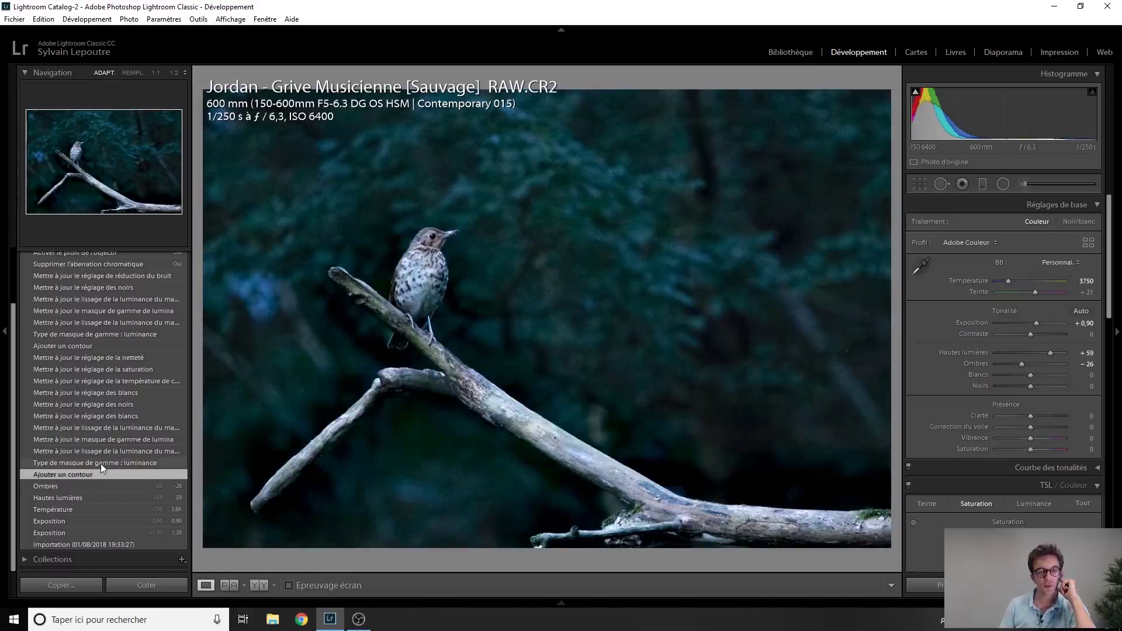
left_click(100, 463)
left_click(1030, 186)
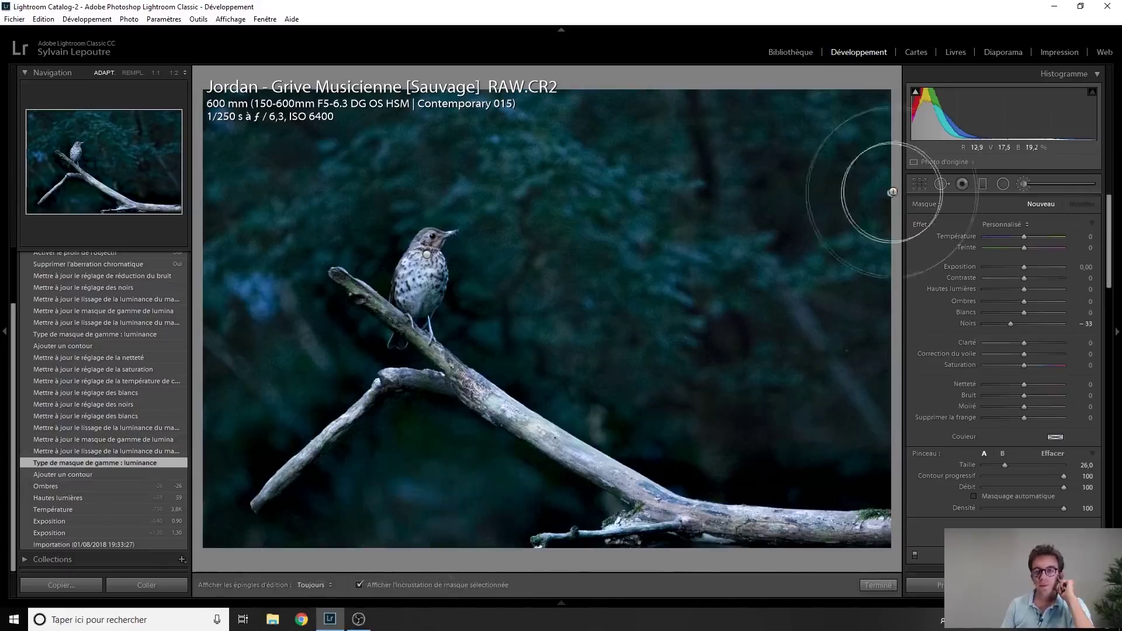
left_click(427, 257)
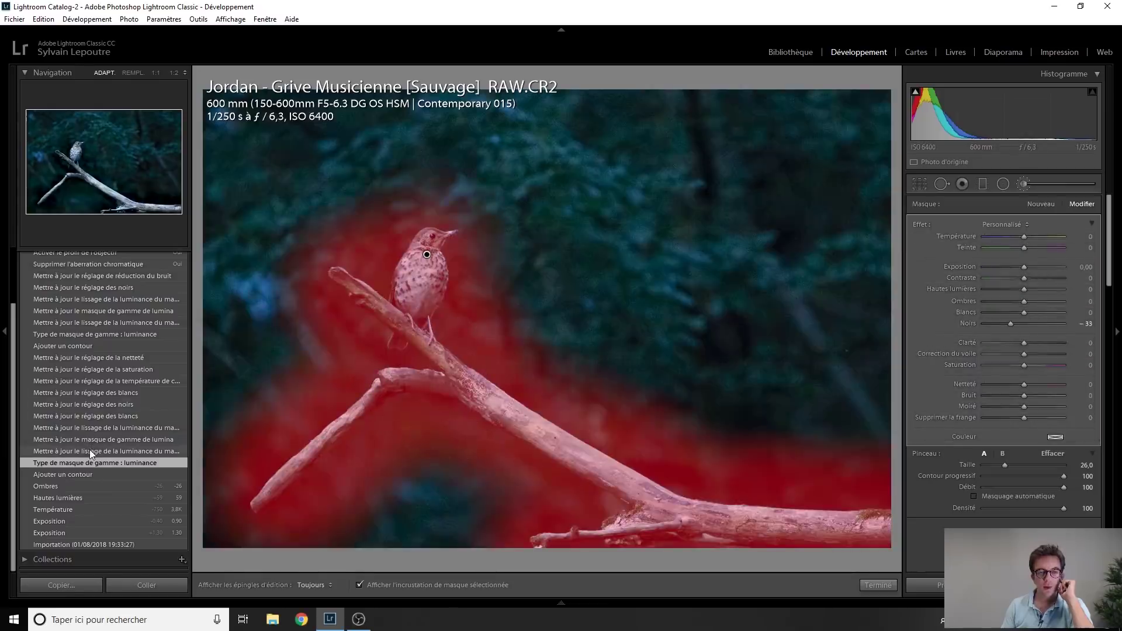
View the first brush's last luminance smoothing state and its sharpness update state, turning off the mask overlay.
left_click(97, 429)
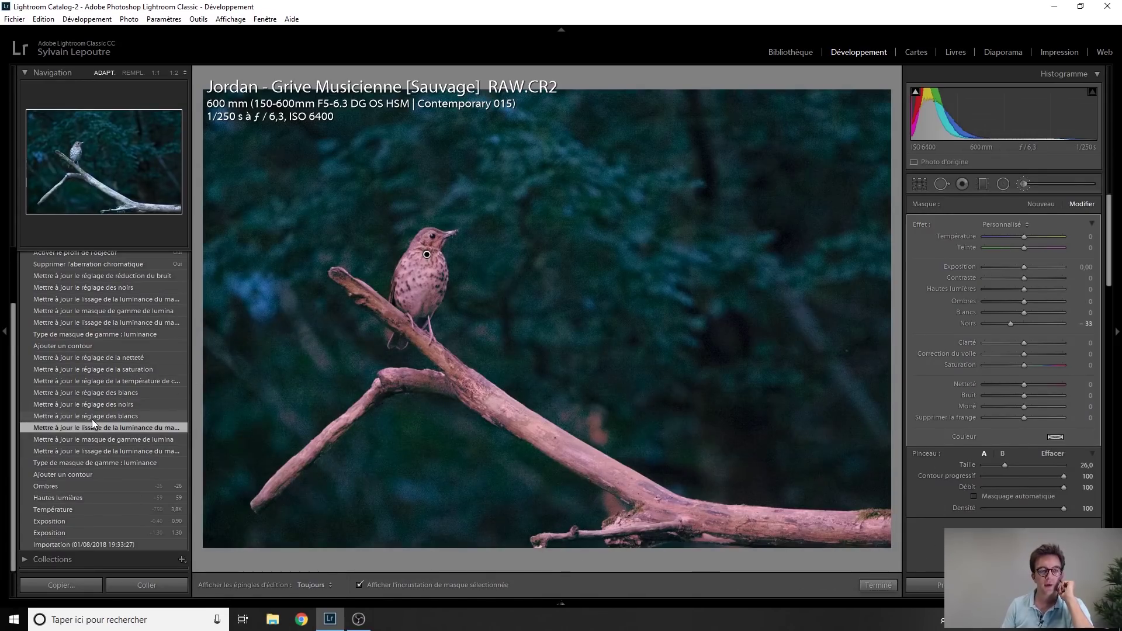
left_click(367, 585)
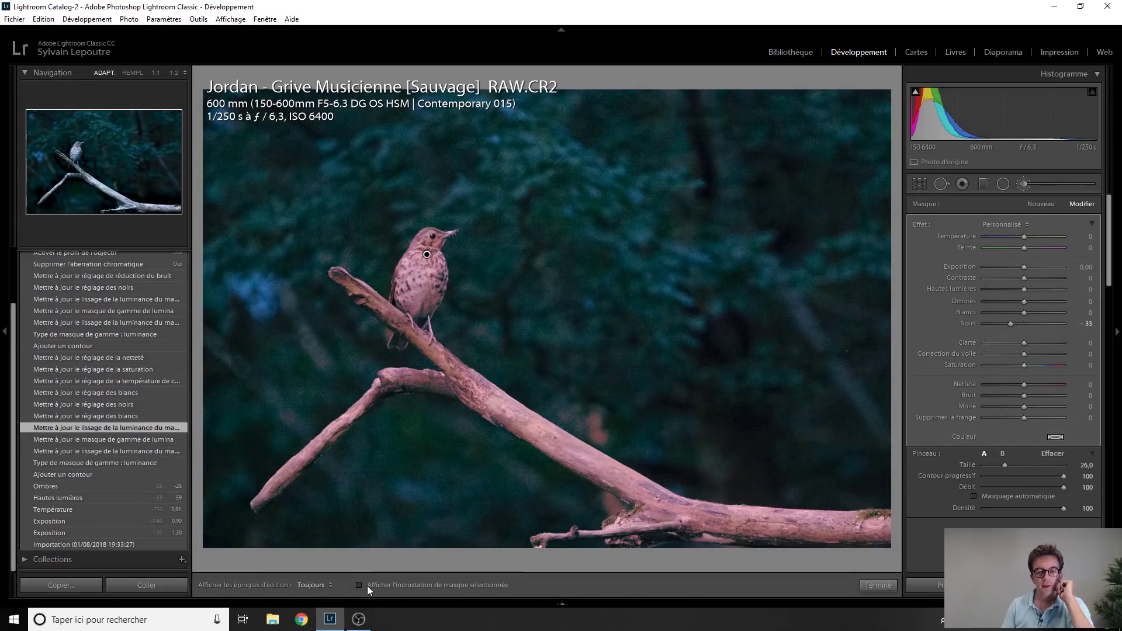
left_click(98, 358)
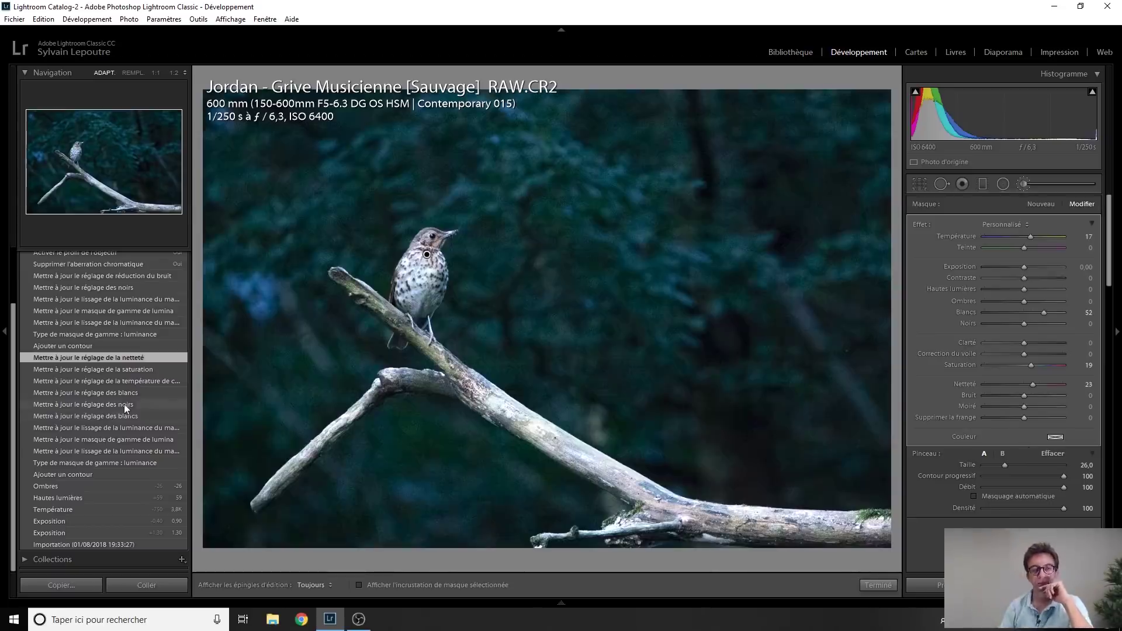
View the second brush's luminance mask, smoothing, blacks and noise reduction history states, and close the adjustment brush.
scroll(124, 404, "up", 3)
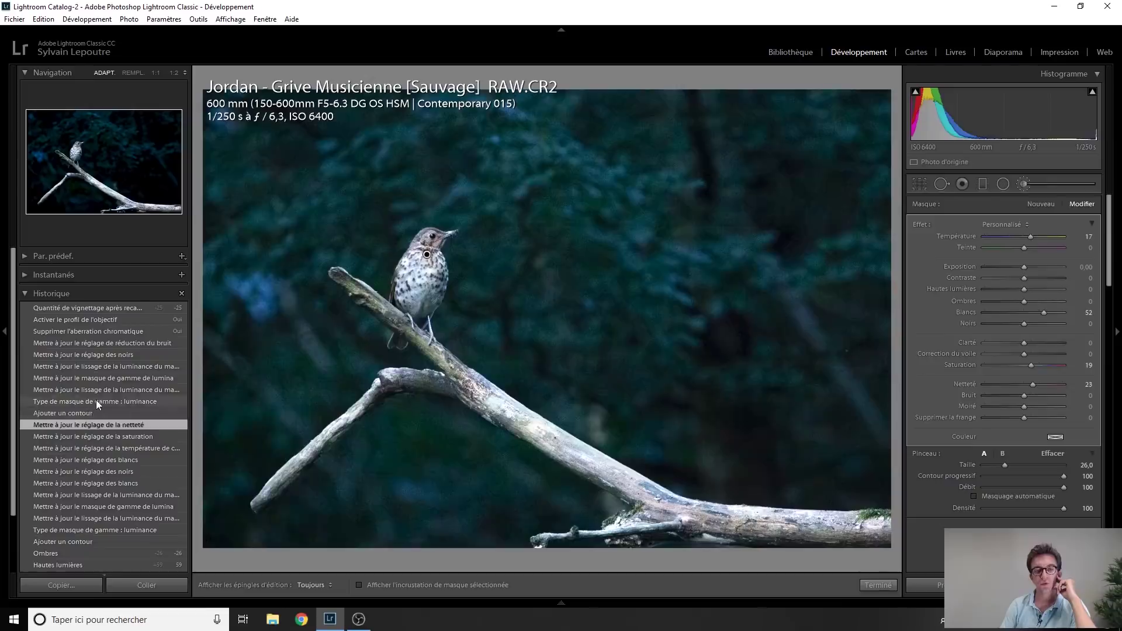
left_click(96, 401)
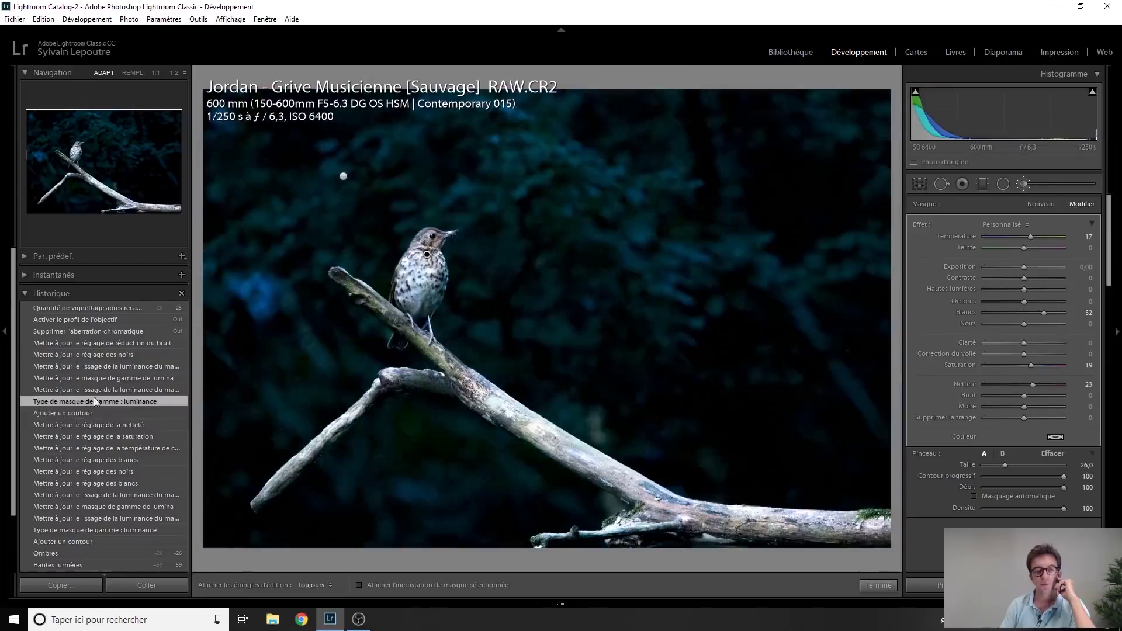
left_click(98, 368)
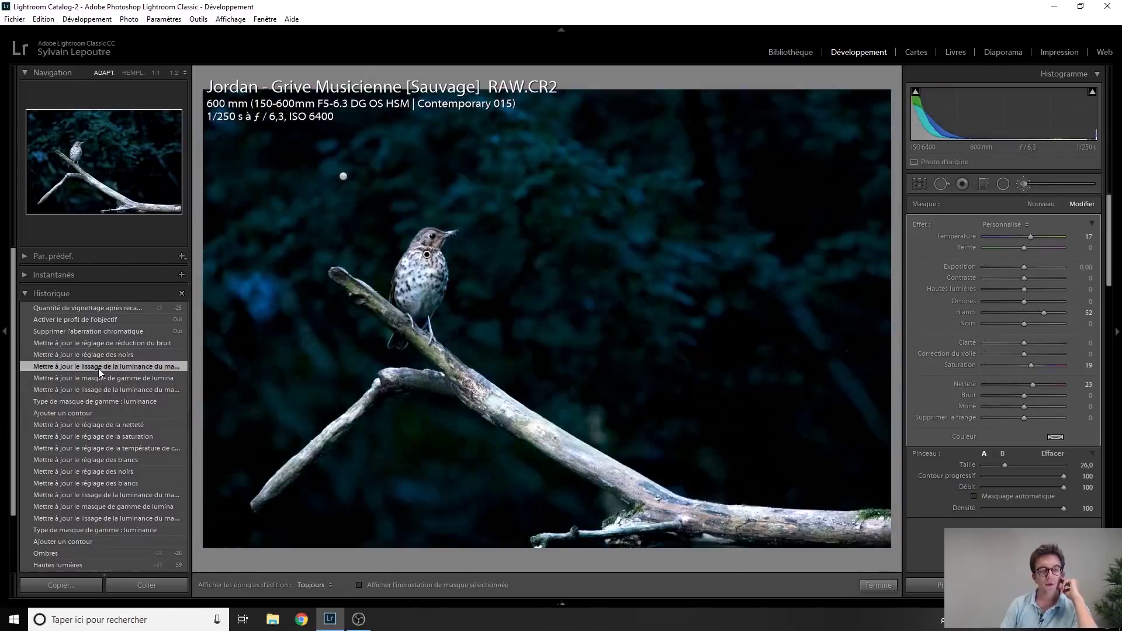
left_click(93, 355)
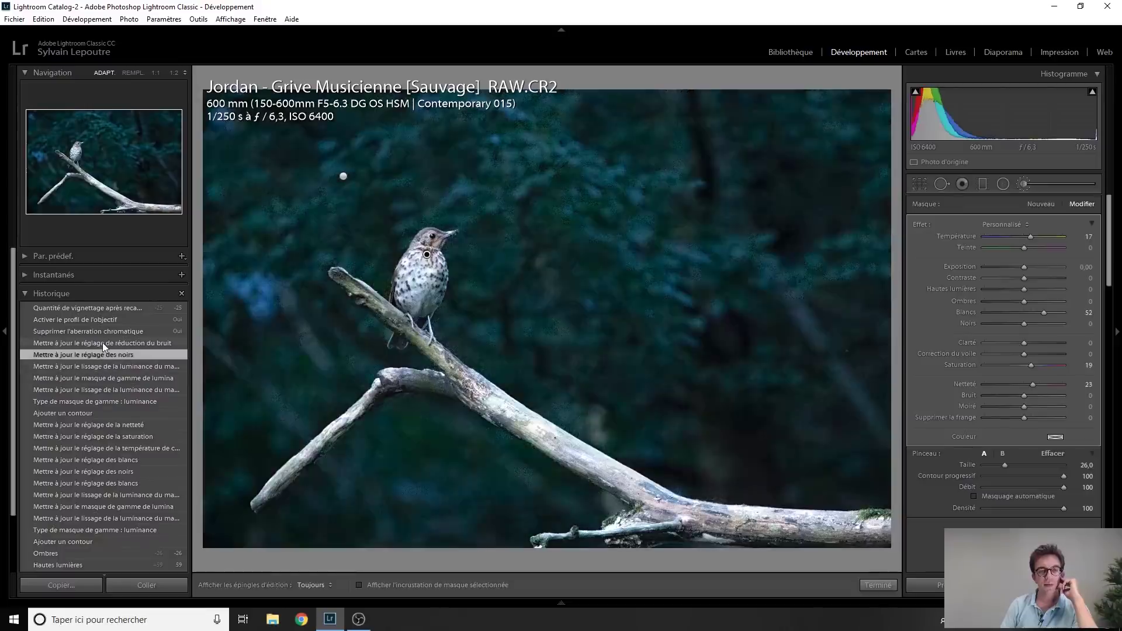
left_click(103, 343)
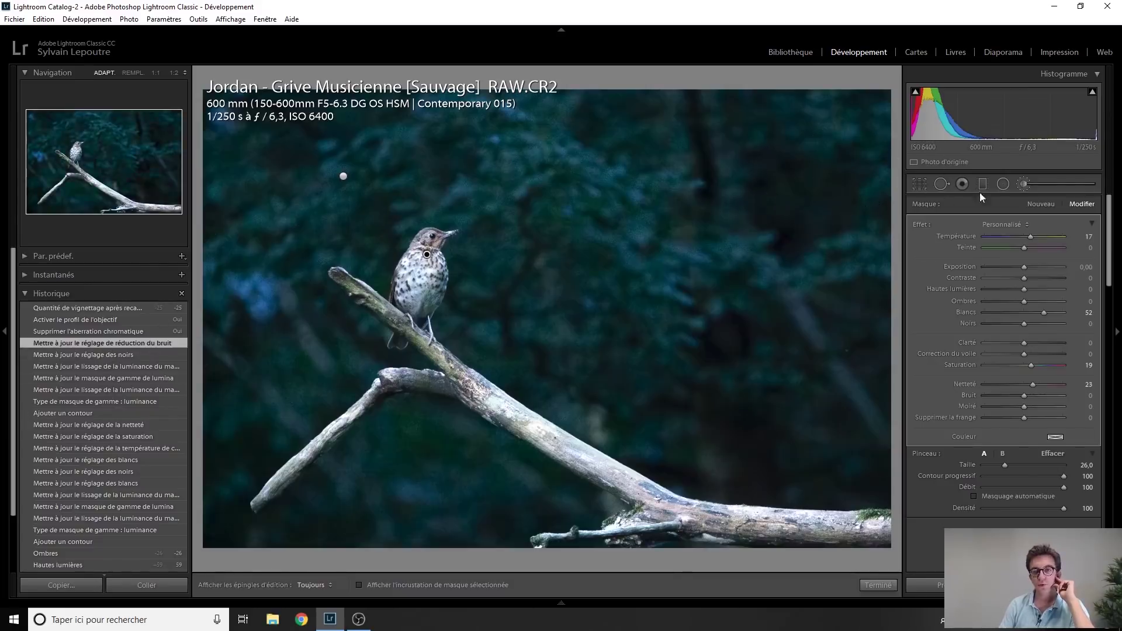
left_click(1024, 184)
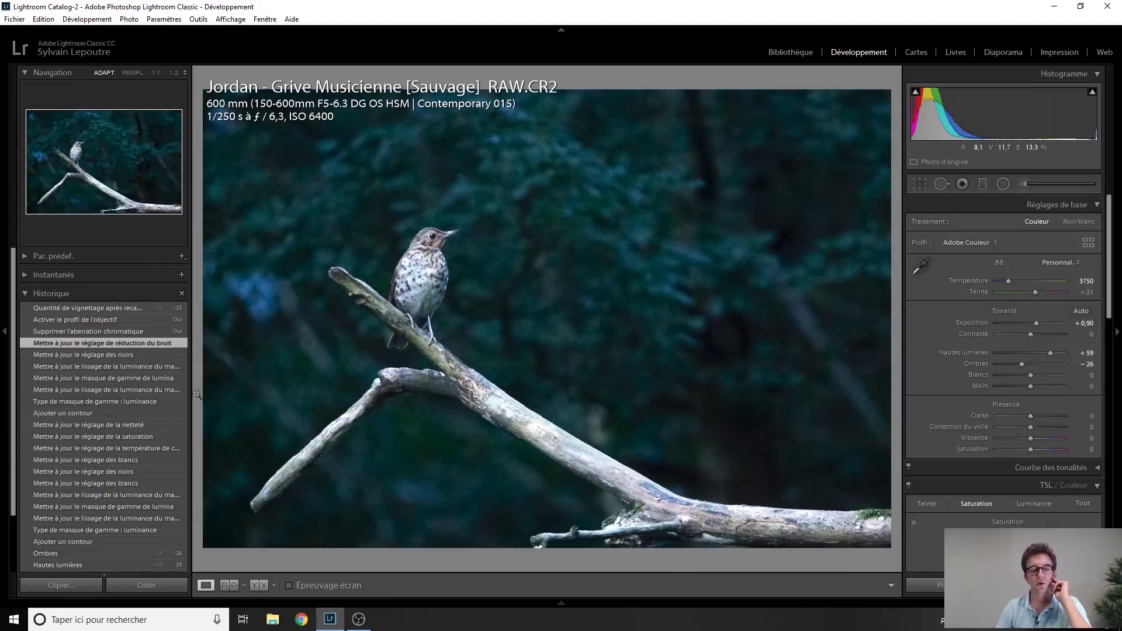
Compare the thrush's final post-crop vignetting -25 state with its import state.
left_click(116, 308)
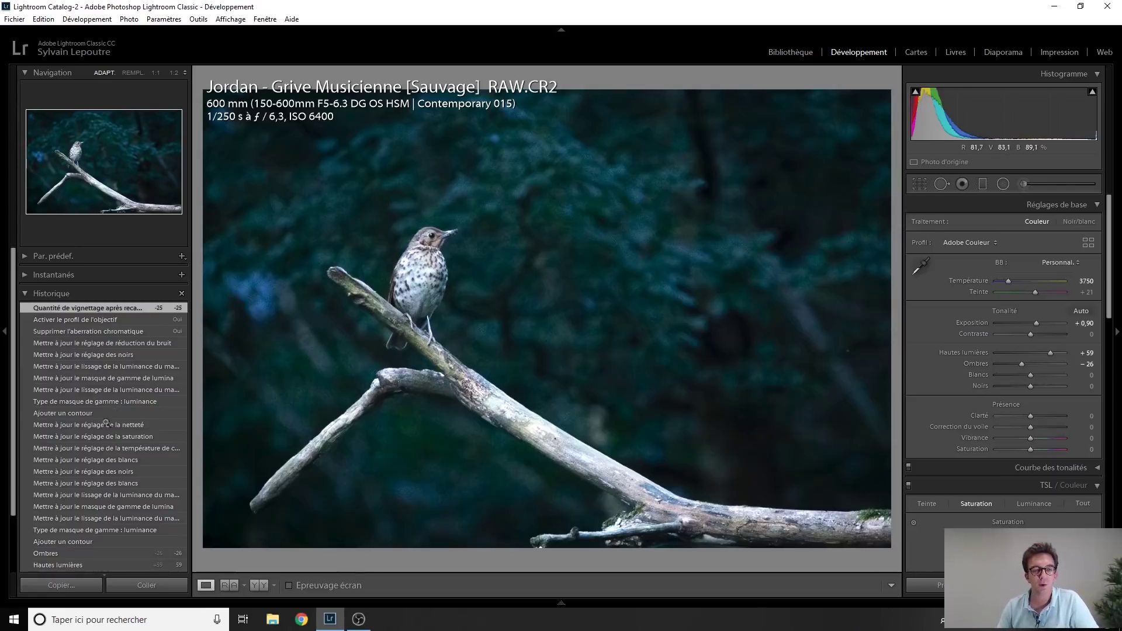
scroll(84, 437, "down", 3)
left_click(111, 543)
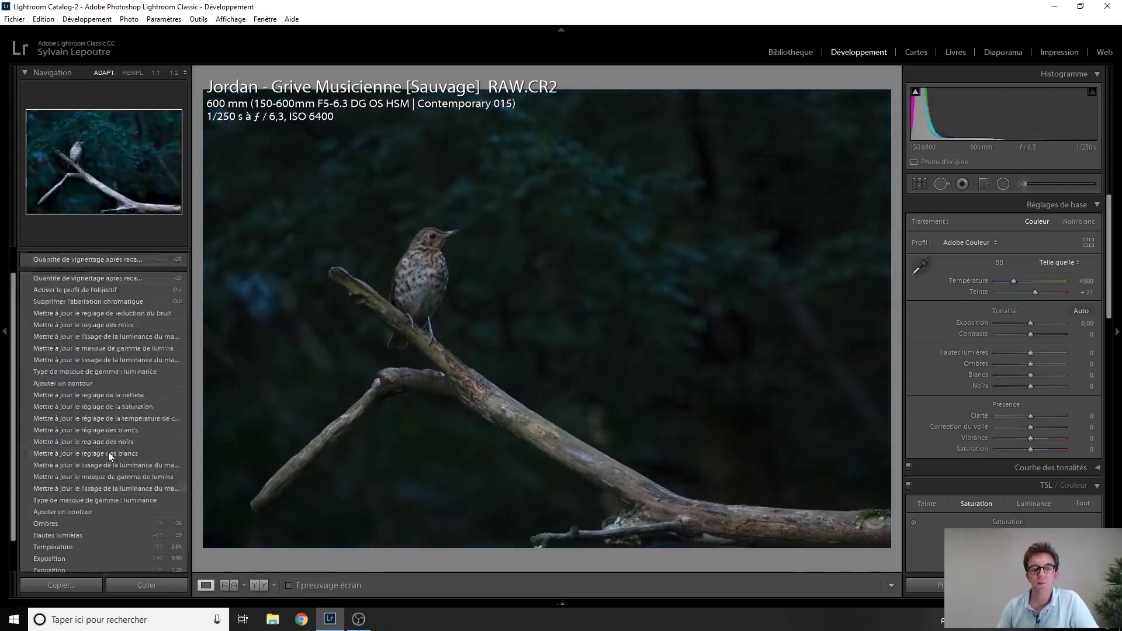
scroll(108, 451, "up", 3)
left_click(95, 305)
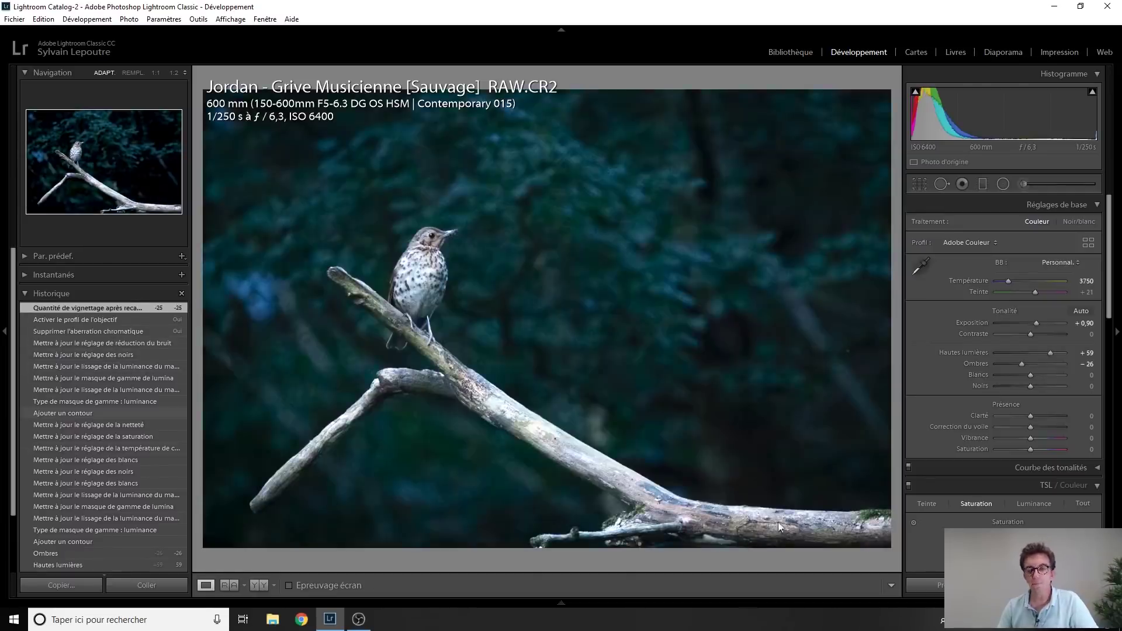
Compare the thrush's final RAW edit with its JPG version, ending on the JPG.
key("Right")
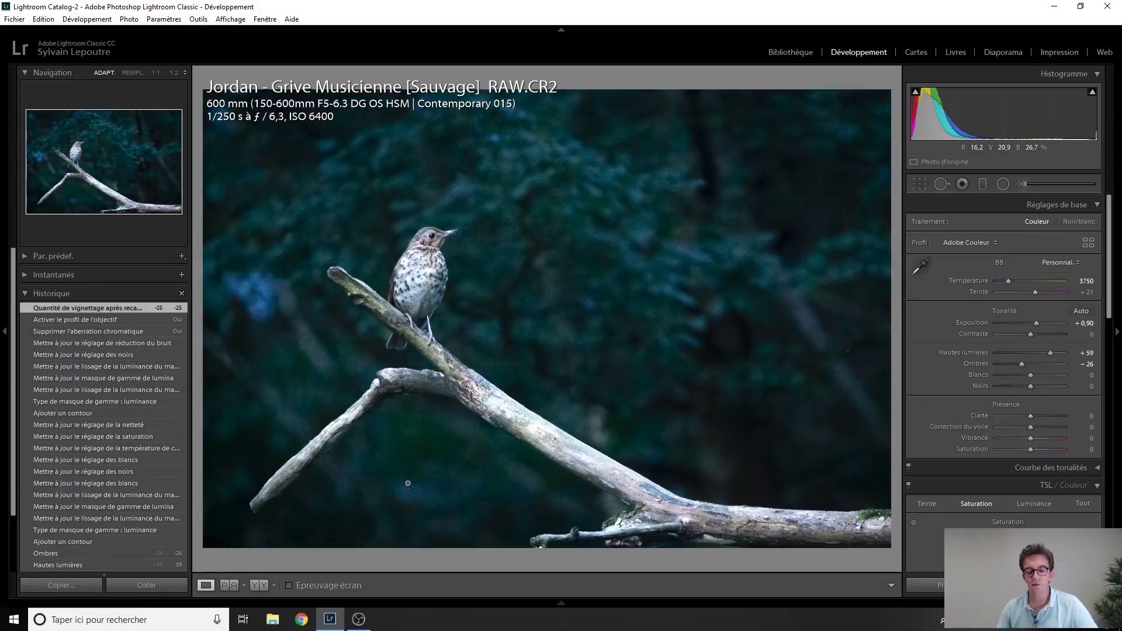
key("Right")
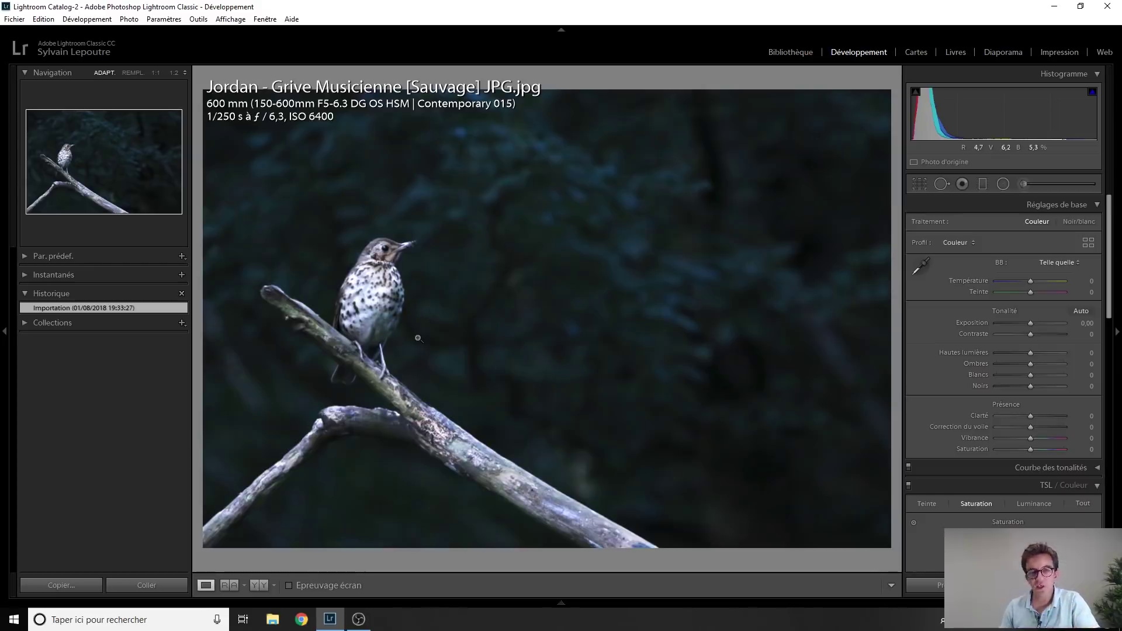
key("Right")
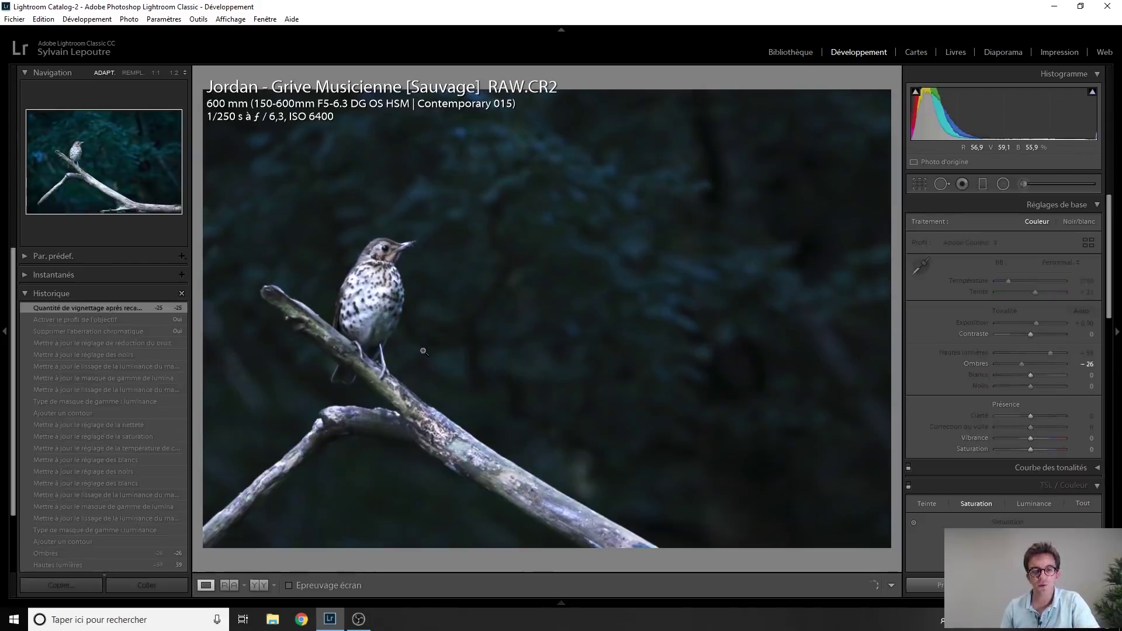
key("Left")
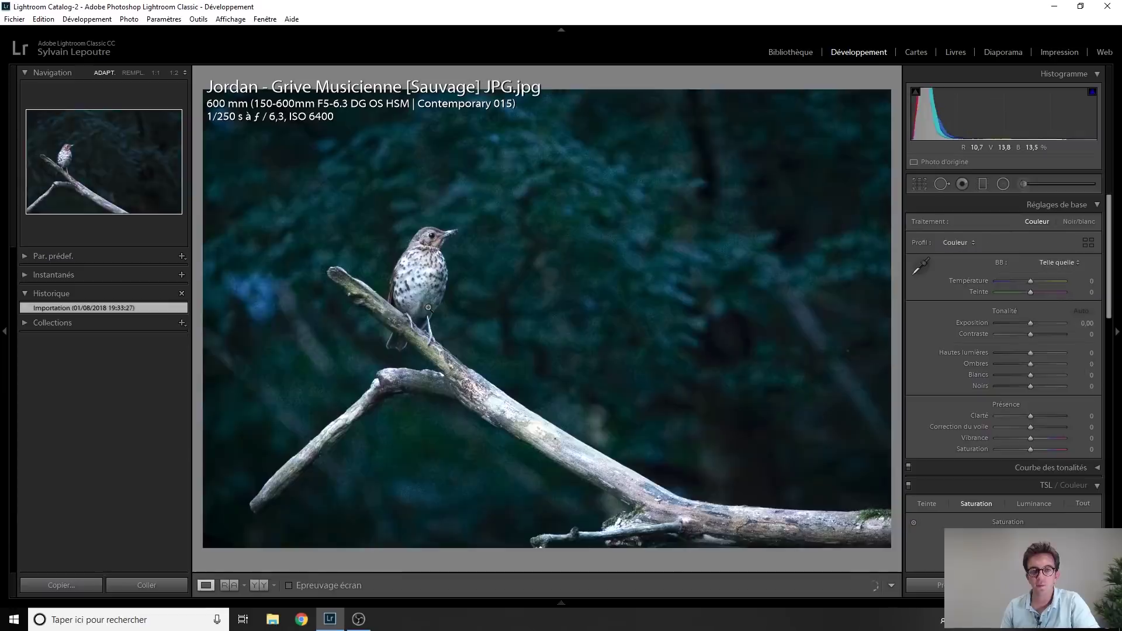
Inspect the thrush's detail and noise in the JPG at 1:1 and in the RAW at 1:1 and 1:2.
left_click(374, 261)
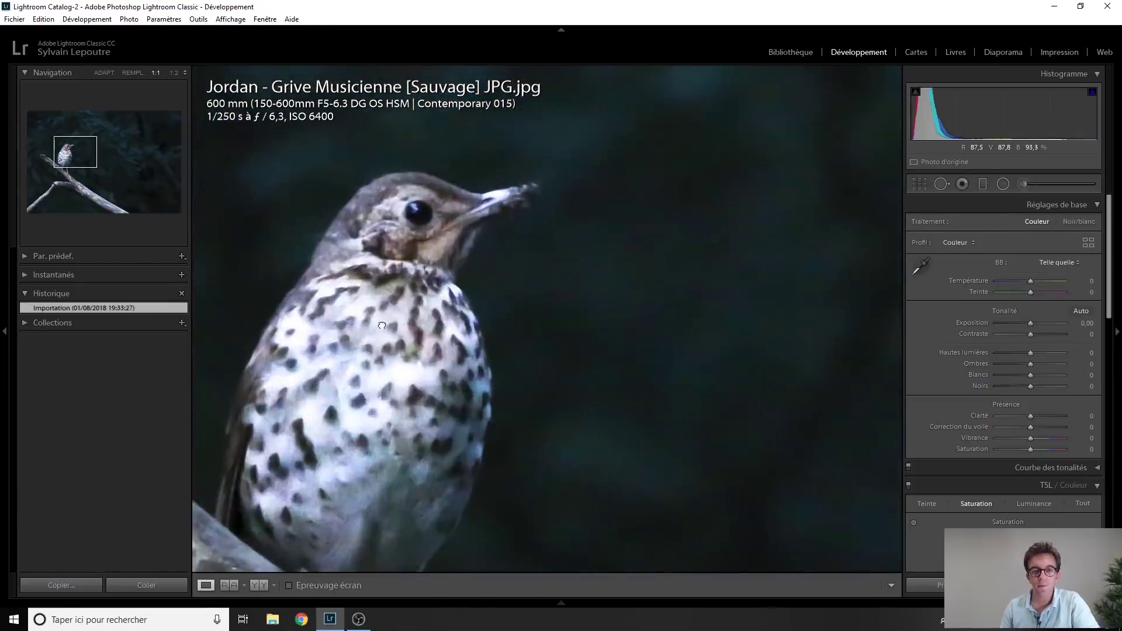
left_click(383, 326)
key("Right")
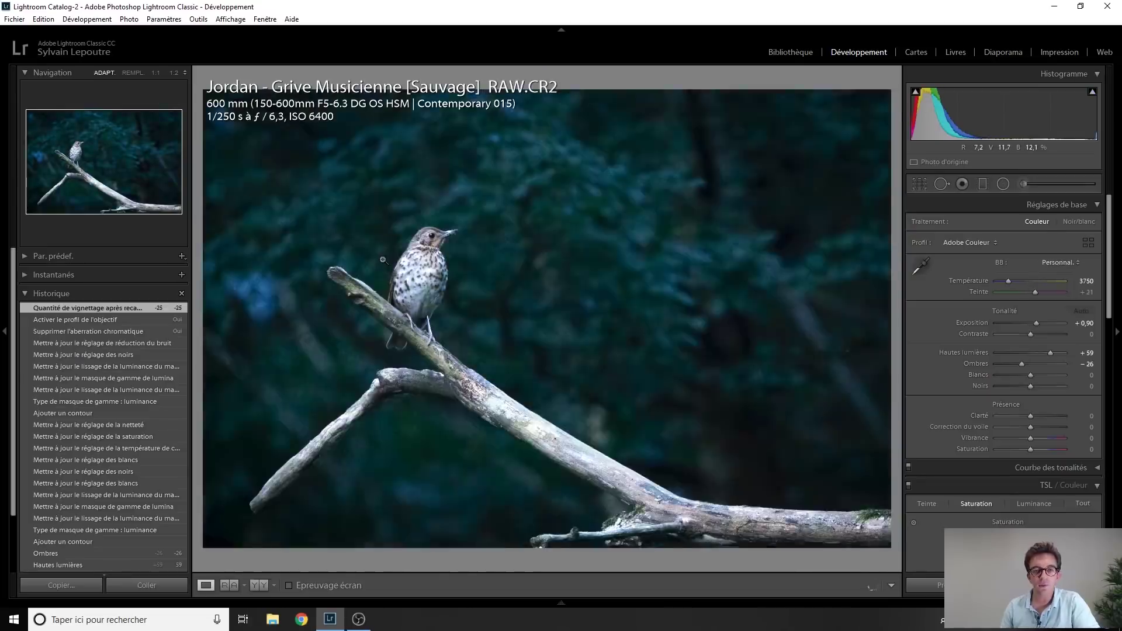
left_click(421, 243)
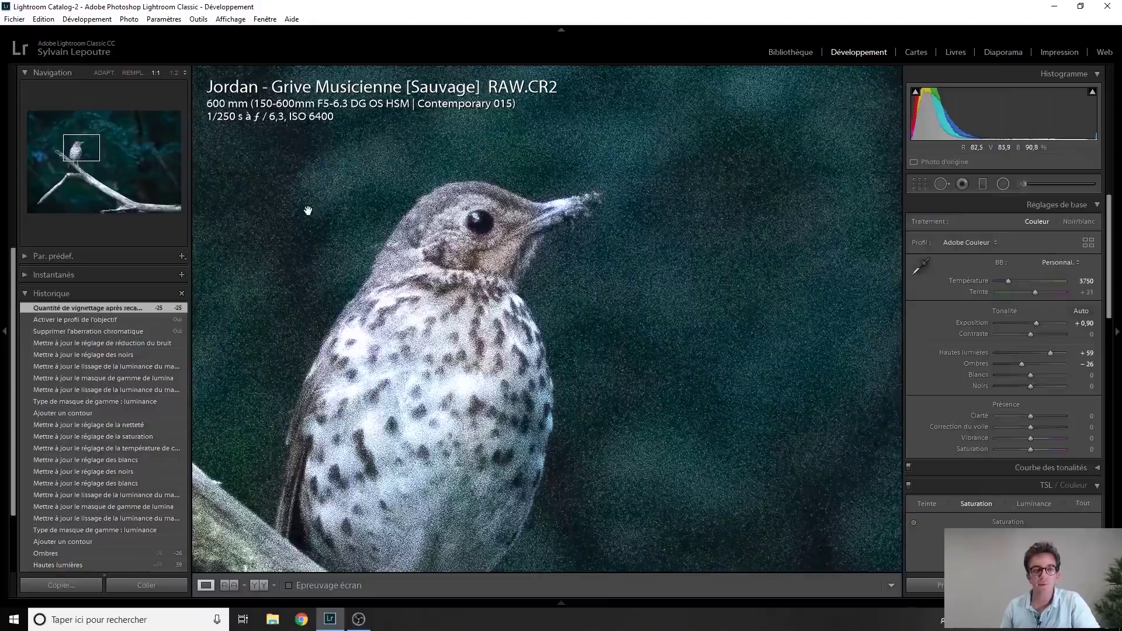
left_click(173, 75)
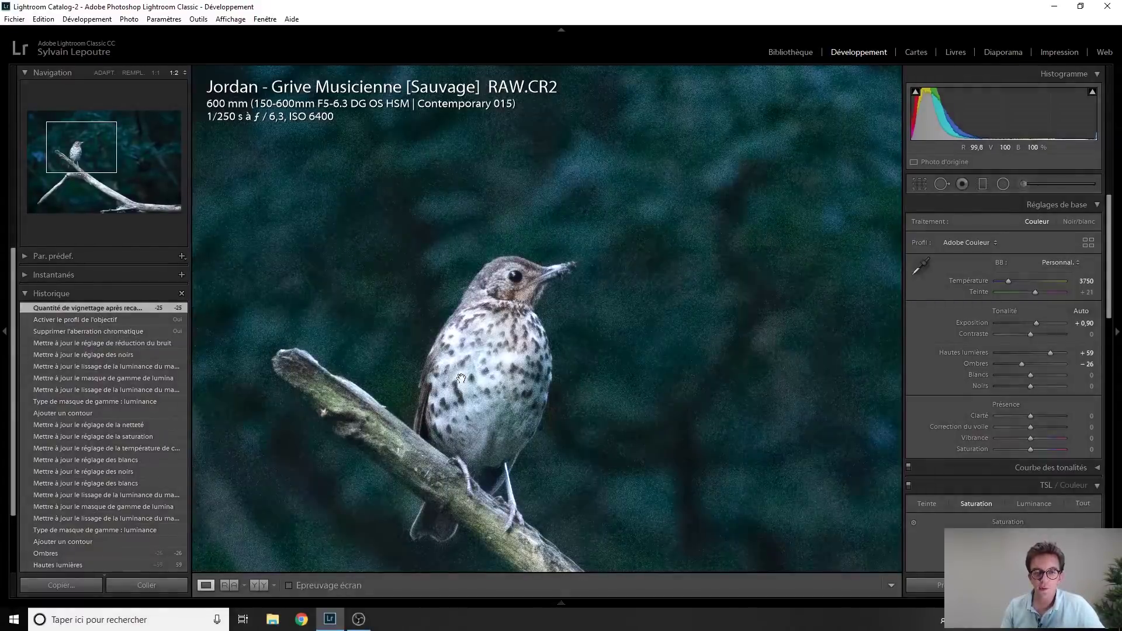
left_click(623, 440)
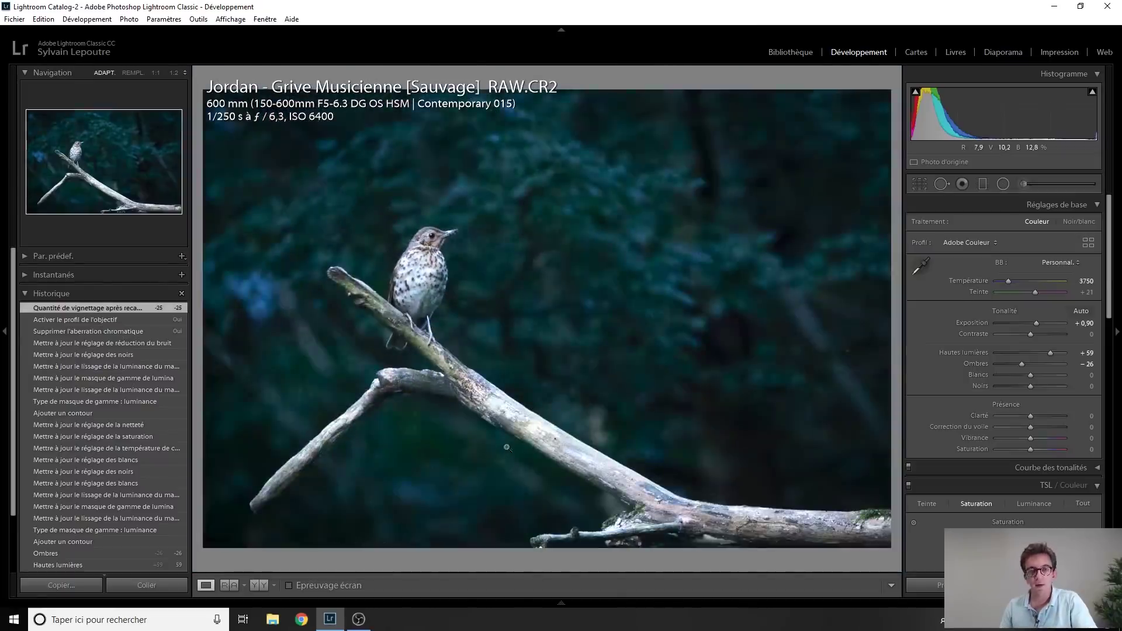
View the thrush's JPG version once more, and open the RAW photo of the rocky cove.
key("Right")
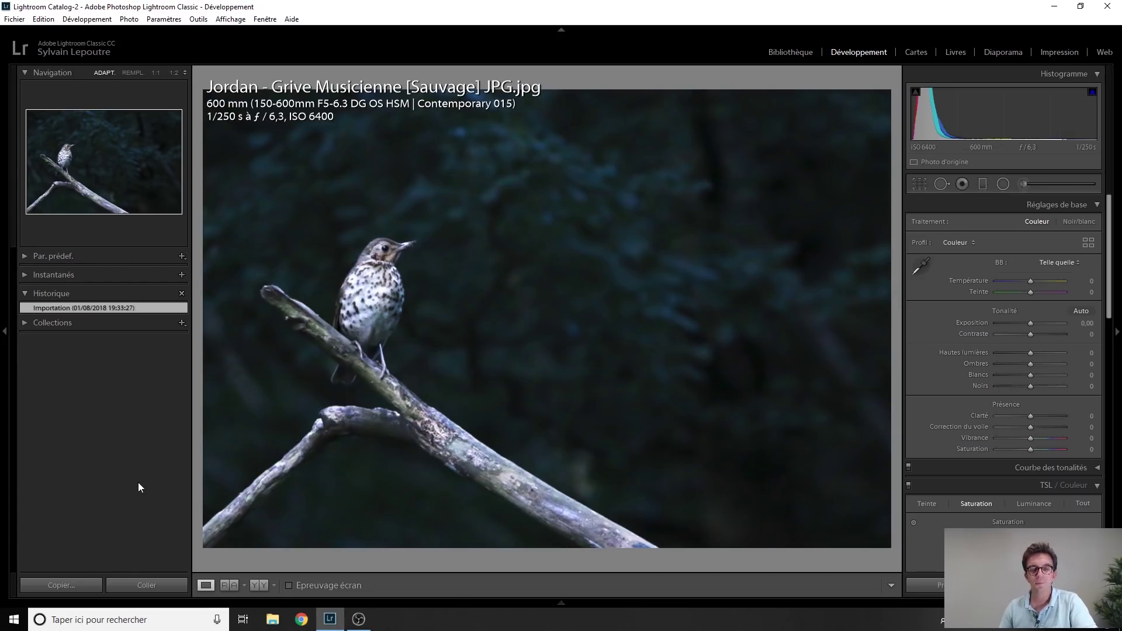
key("Right")
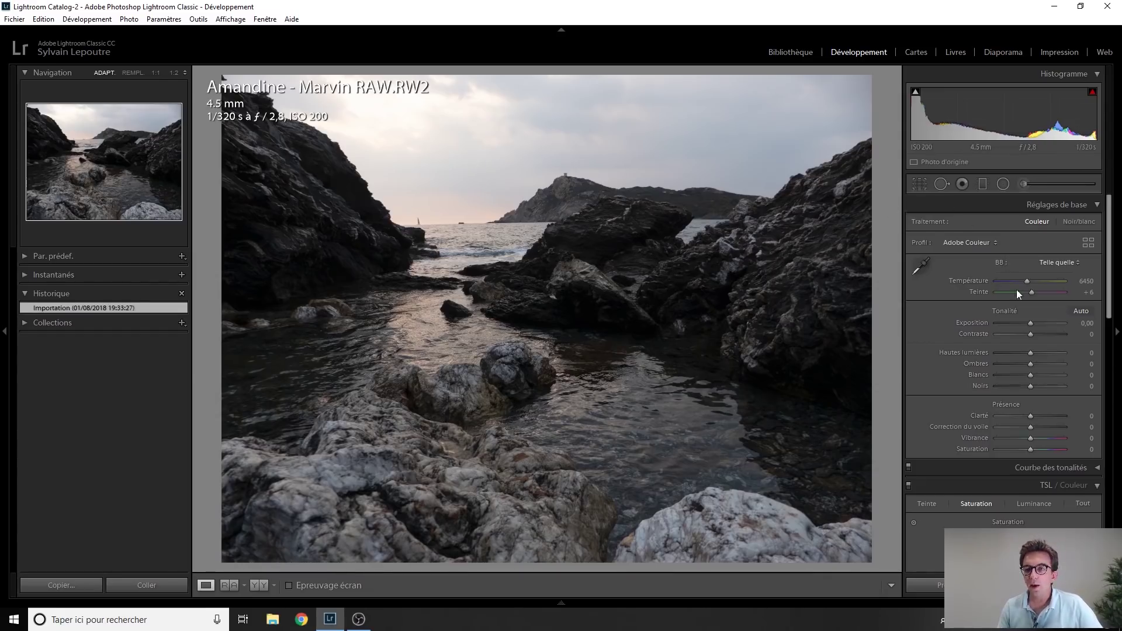
Raise the rocky cove photo's global exposure to +0.70.
scroll(1032, 325, "up", 4)
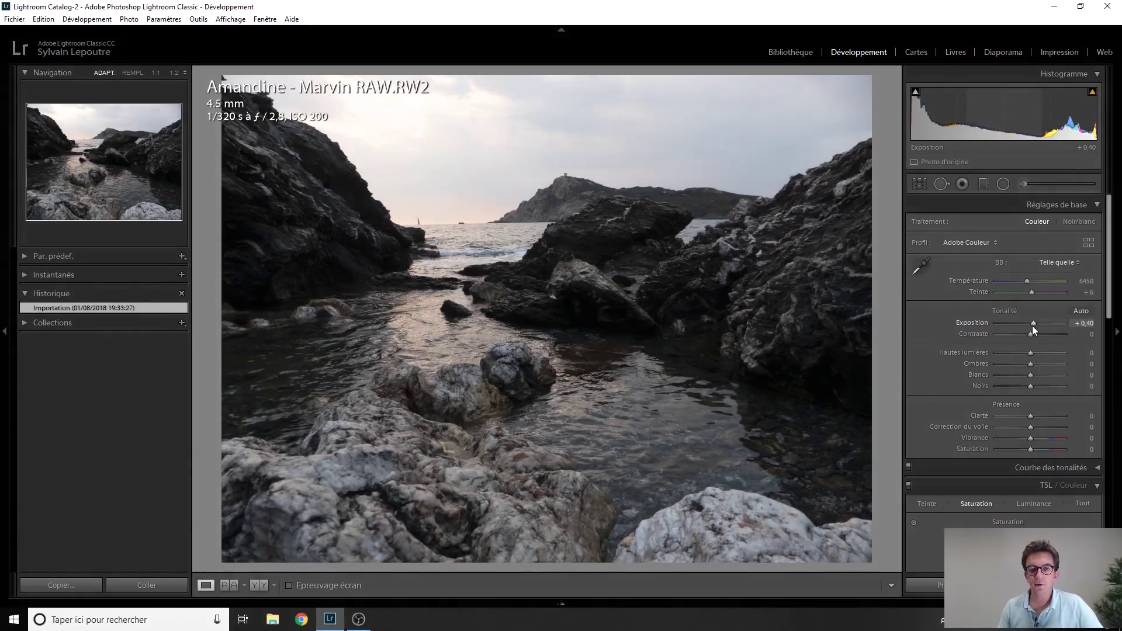
scroll(1032, 325, "up", 1)
scroll(1032, 325, "down", 2)
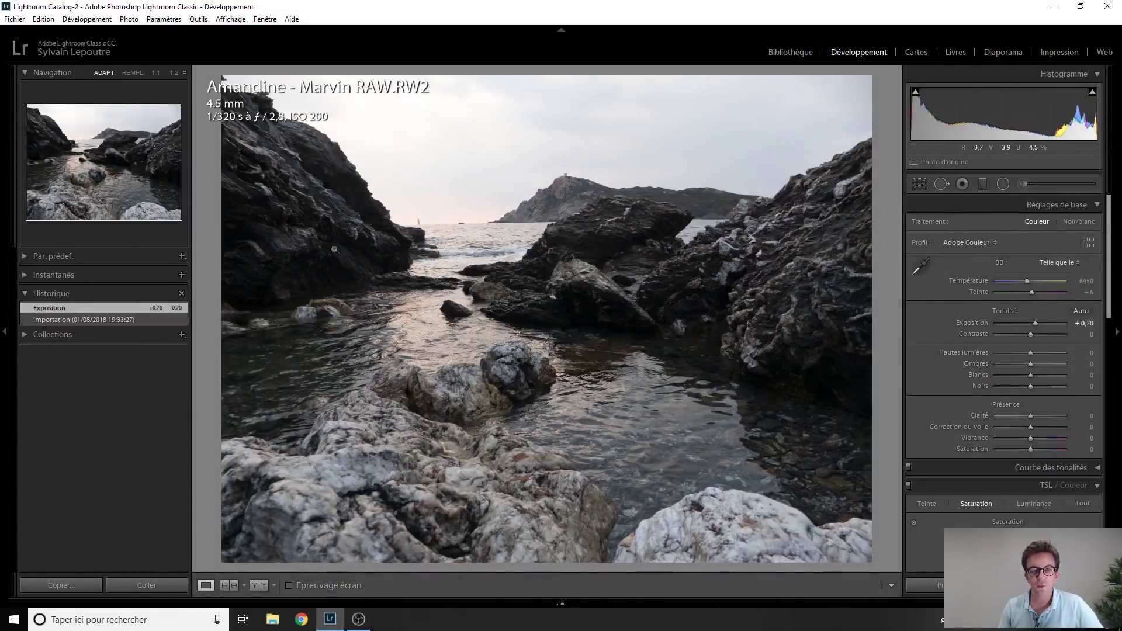
Set the cove photo's shadows to +48, trying +100 first, and its highlights to -100.
left_click_drag(1031, 364, 1094, 366)
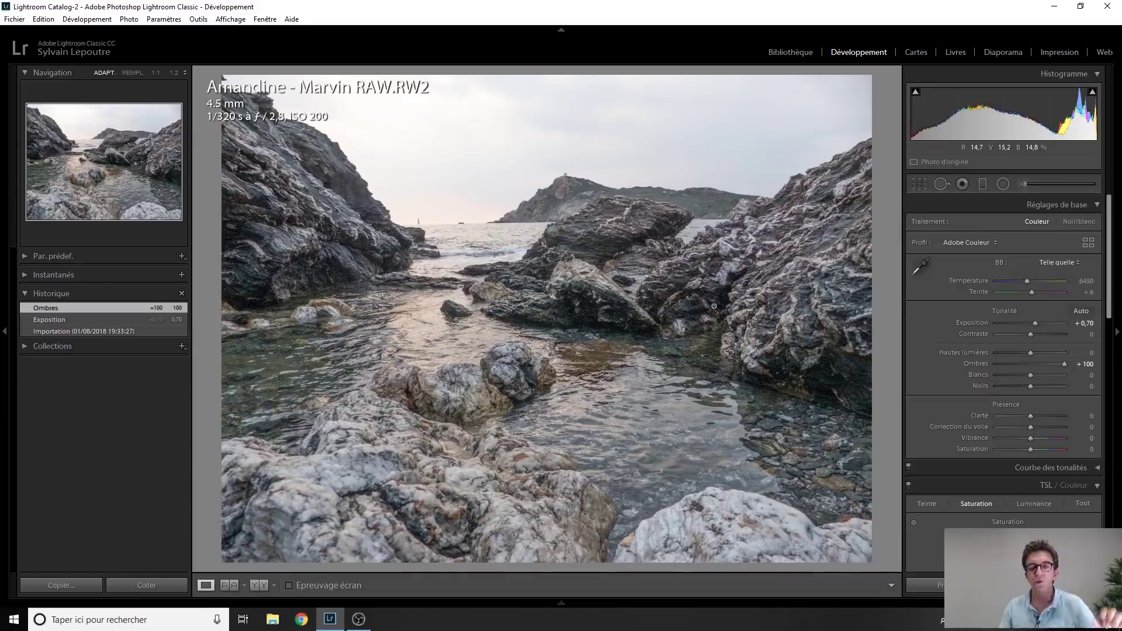
left_click_drag(1064, 364, 1046, 364)
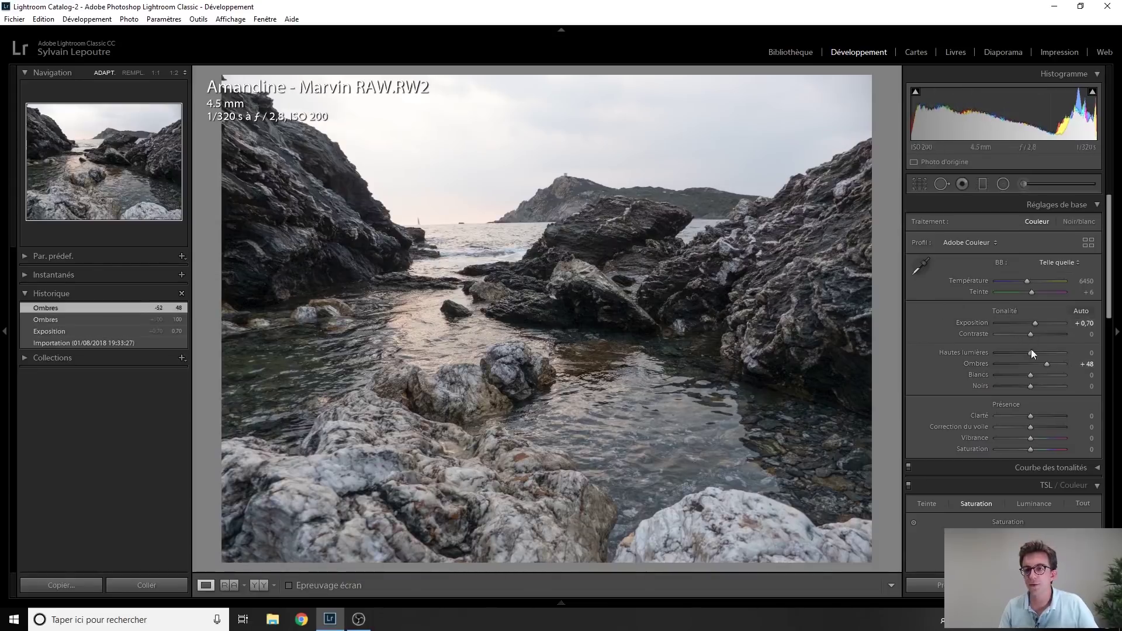
left_click_drag(1031, 353, 979, 353)
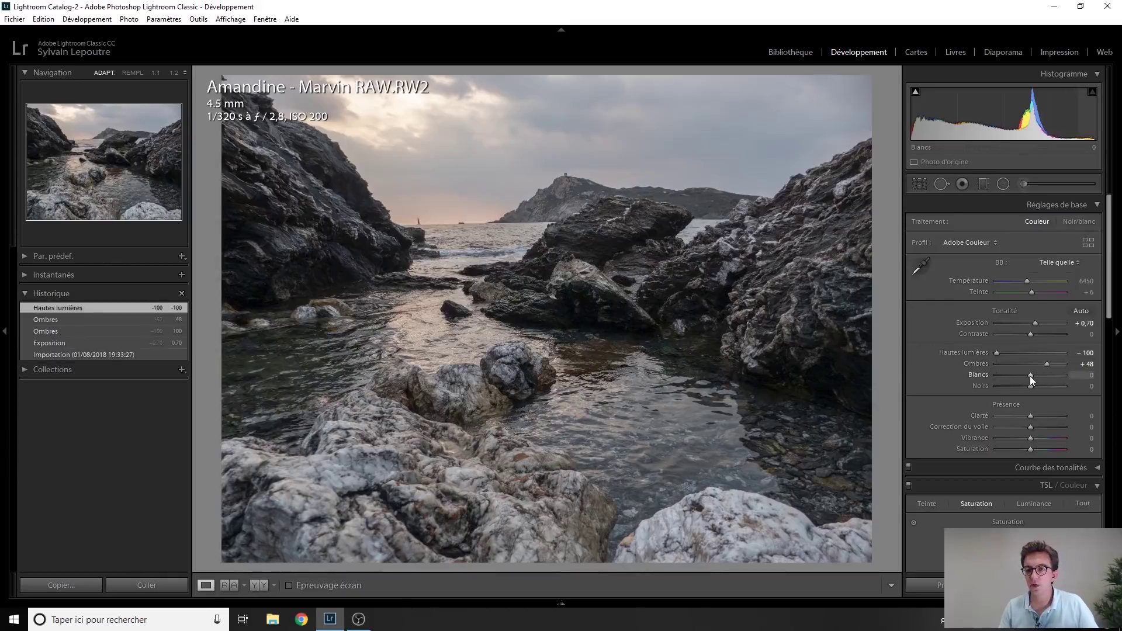
Try raising the cove photo's global whites to +76, and reset them to 0.
left_click_drag(1029, 376, 1054, 377)
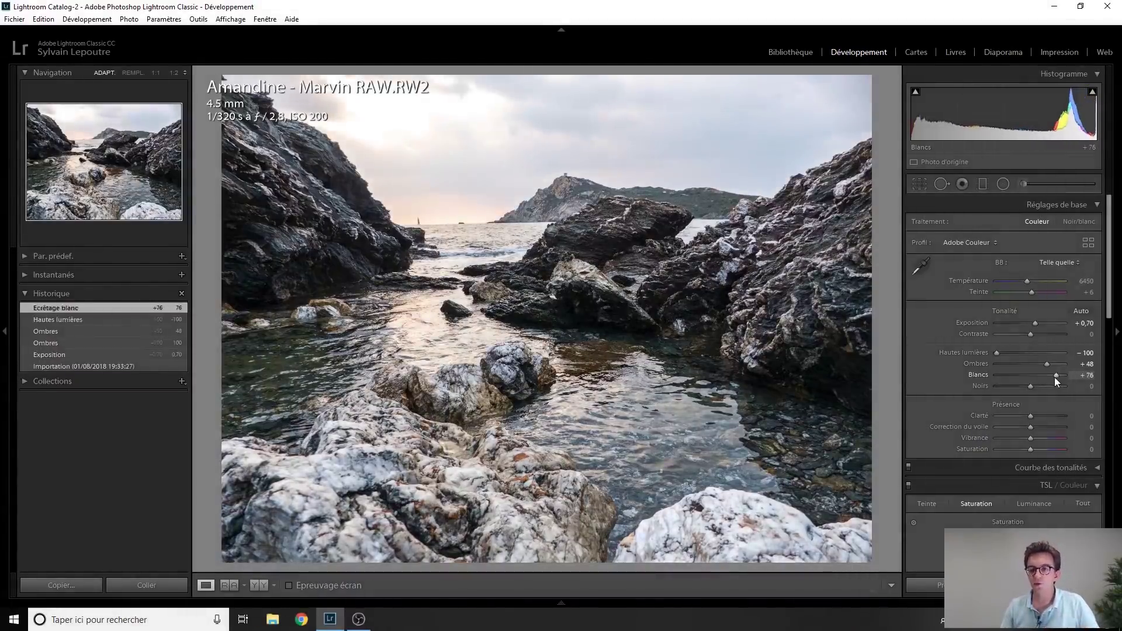
double_click(1054, 378)
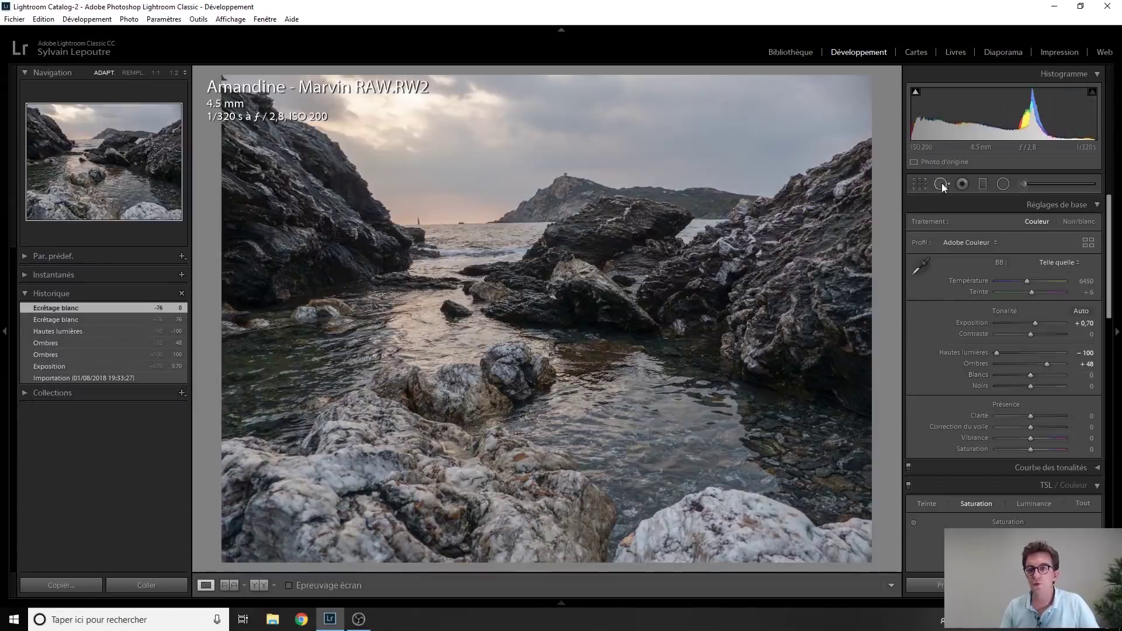
Add a slanted graduated filter over the foreground rocks and water, reset its effects, and set its whites to 70.
left_click(984, 184)
left_click_drag(457, 362, 484, 248)
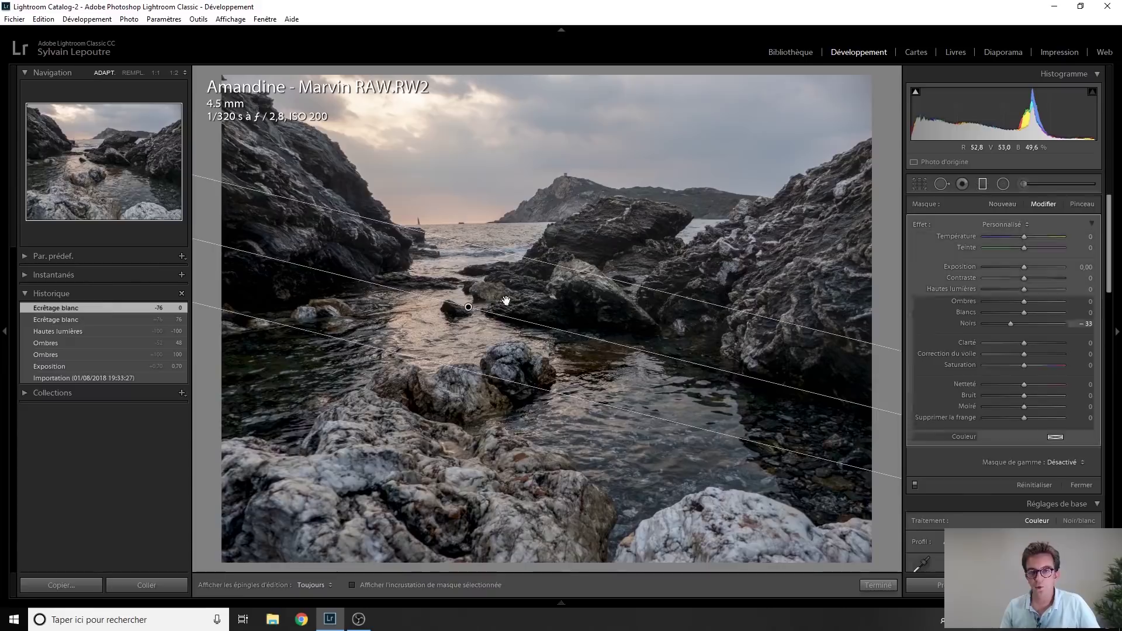
double_click(916, 224)
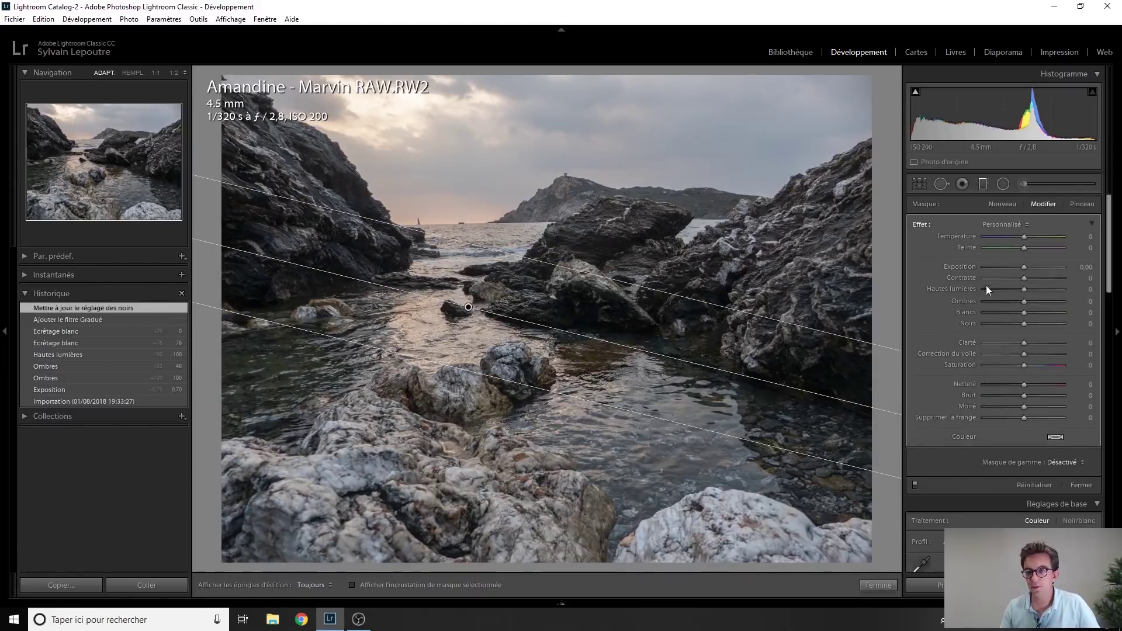
left_click_drag(1024, 312, 1051, 314)
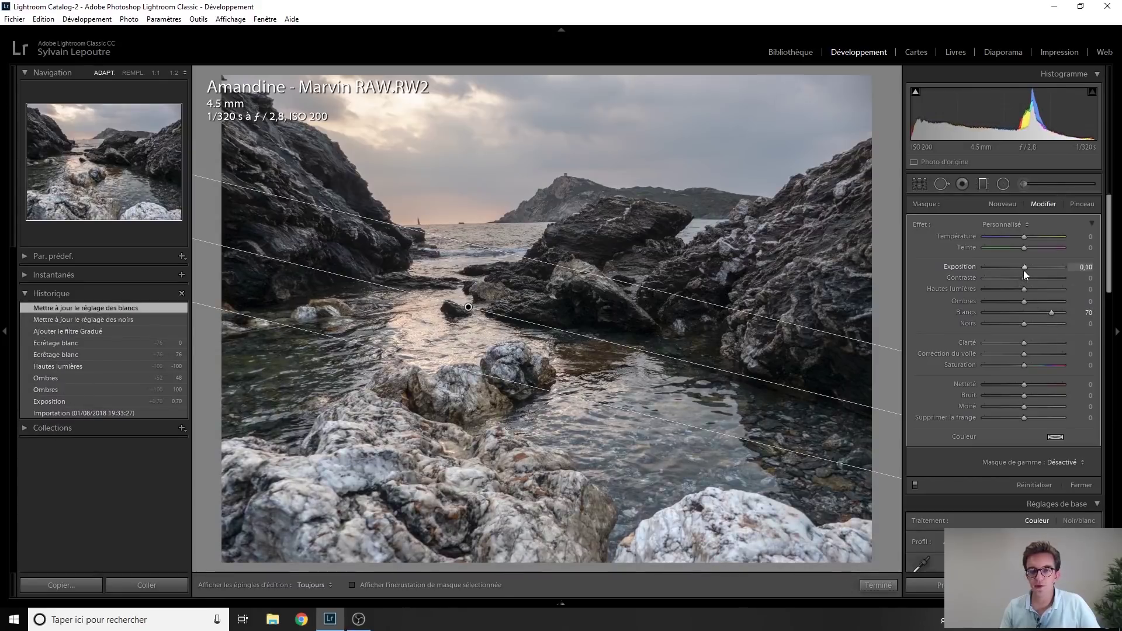
Raise the foreground graduated filter's exposure to 0.70 and finish editing the filter.
key("Up")
key("Up")
key("Up")
key("Up")
key("Up")
key("Up")
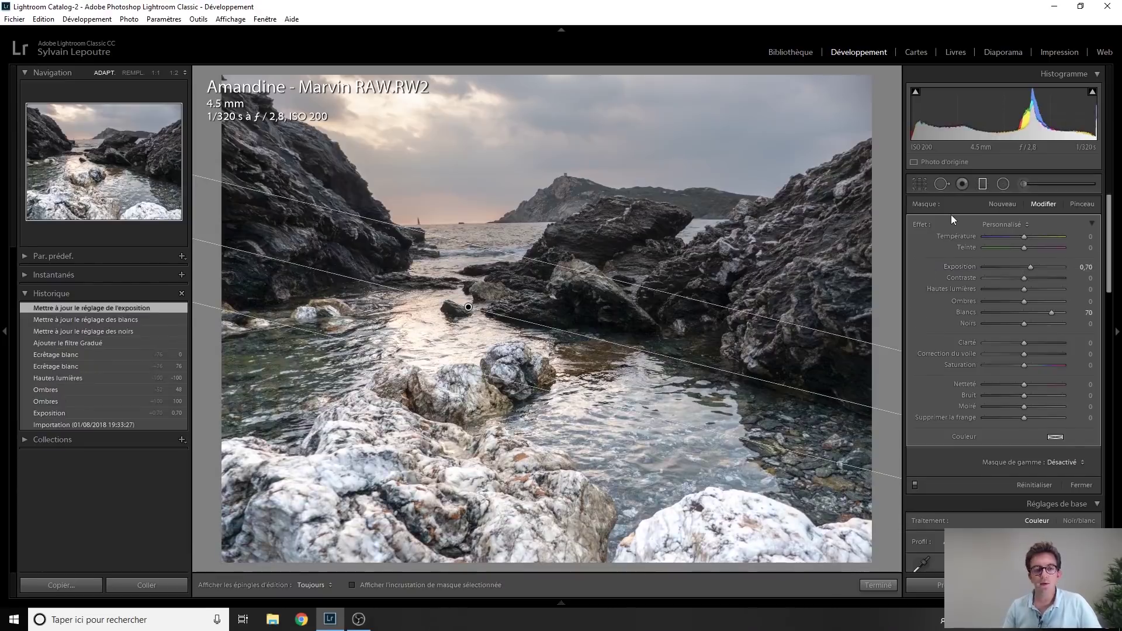
left_click(981, 185)
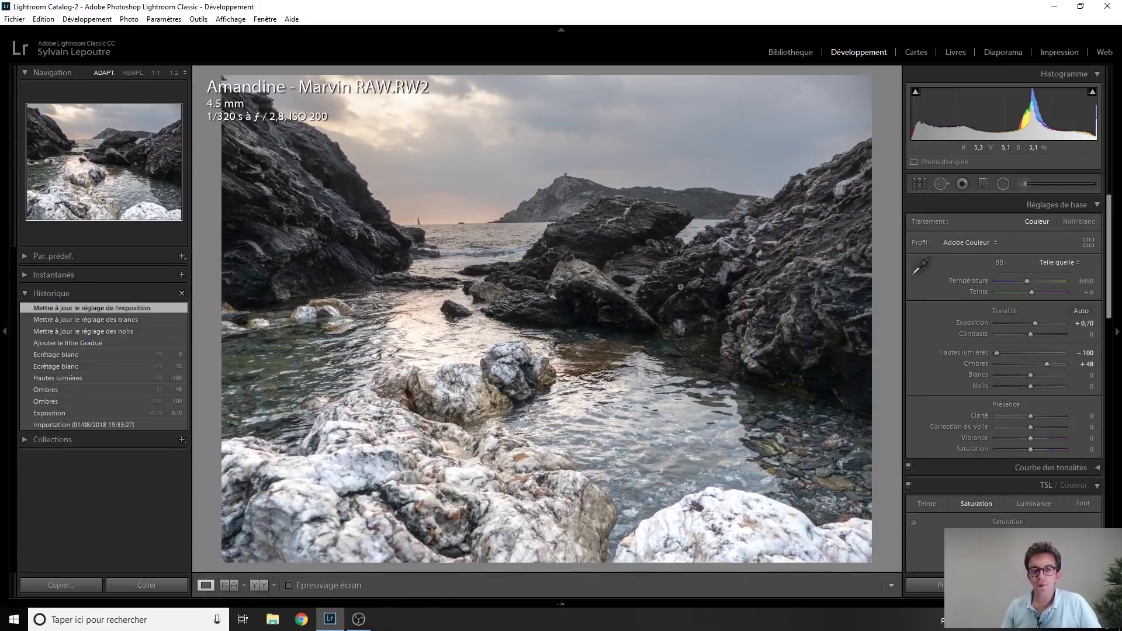
Set the photo's clarity to +26 and reduce the foreground graduated filter's whites to 62.
left_click_drag(1030, 417, 1039, 416)
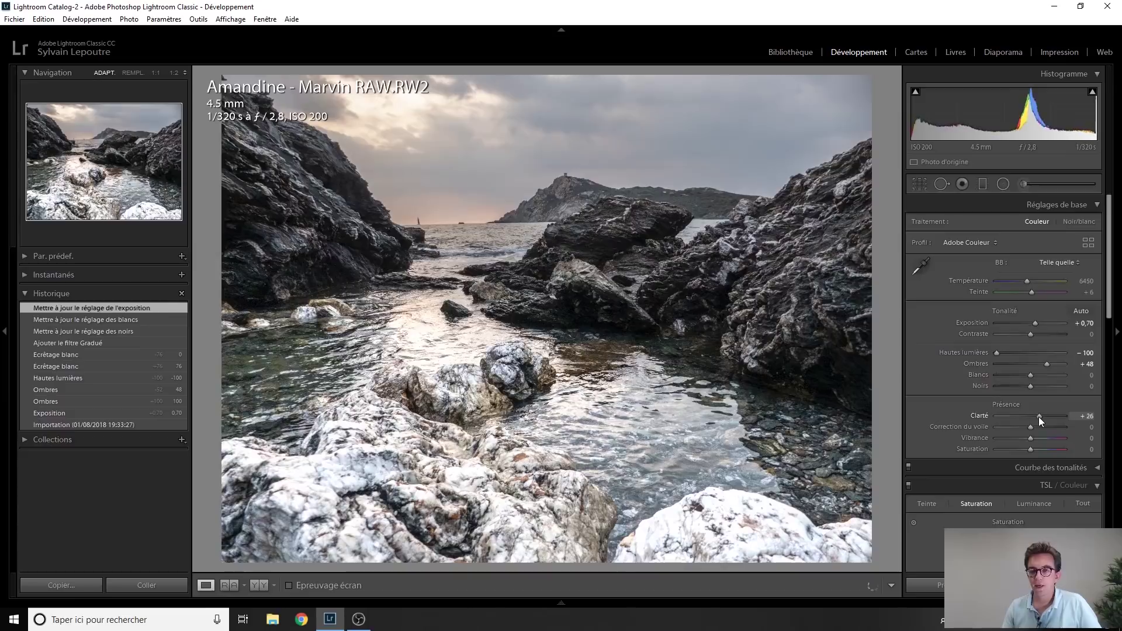
left_click(981, 186)
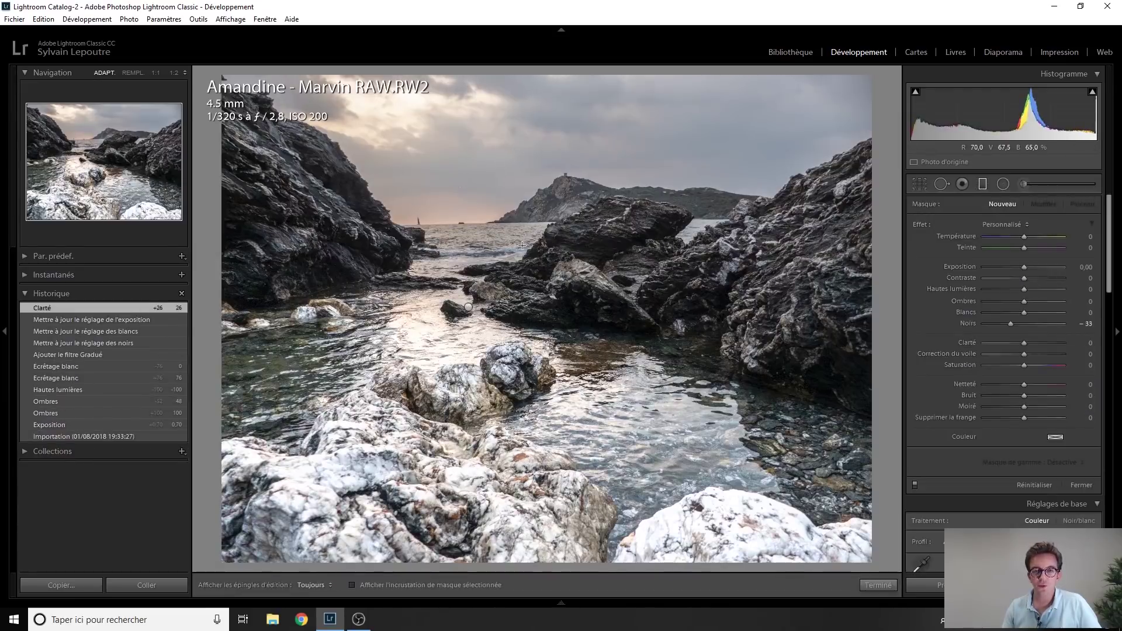
left_click(468, 306)
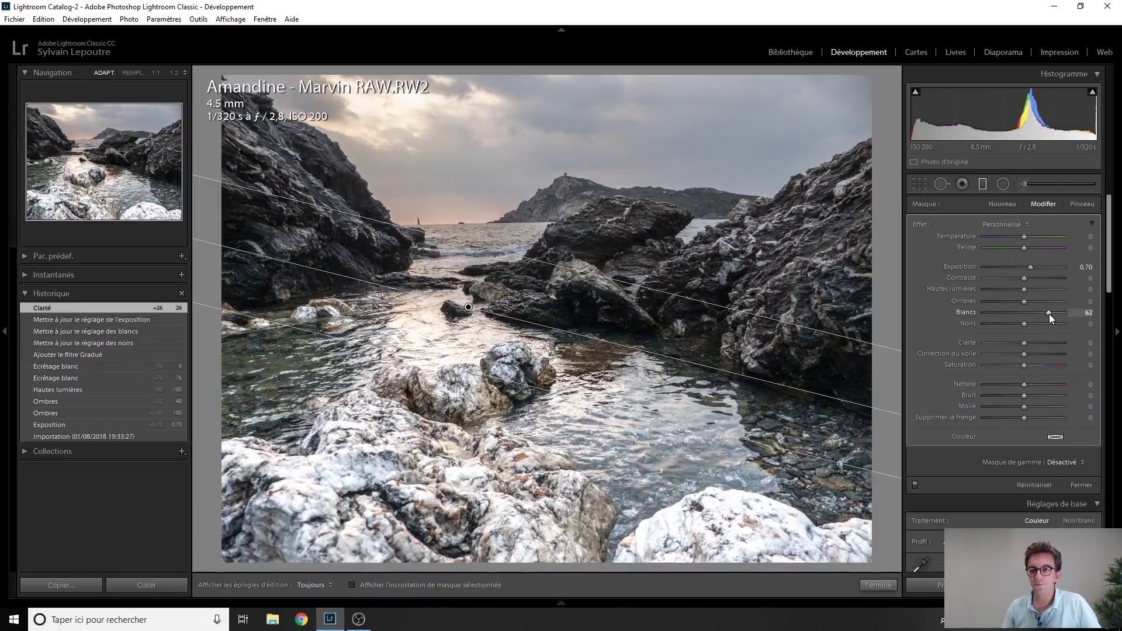
left_click(982, 188)
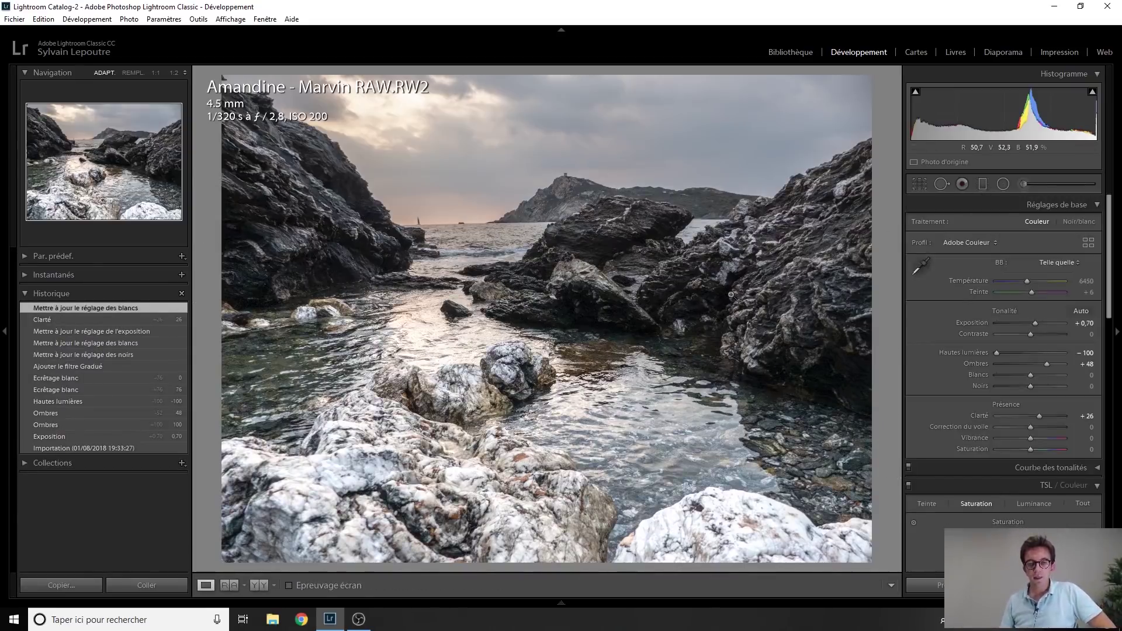
Add a second graduated filter over the sky, reset its effects, set its whites to 14, and slightly raise its exposure.
left_click(982, 186)
left_click_drag(558, 222, 519, 382)
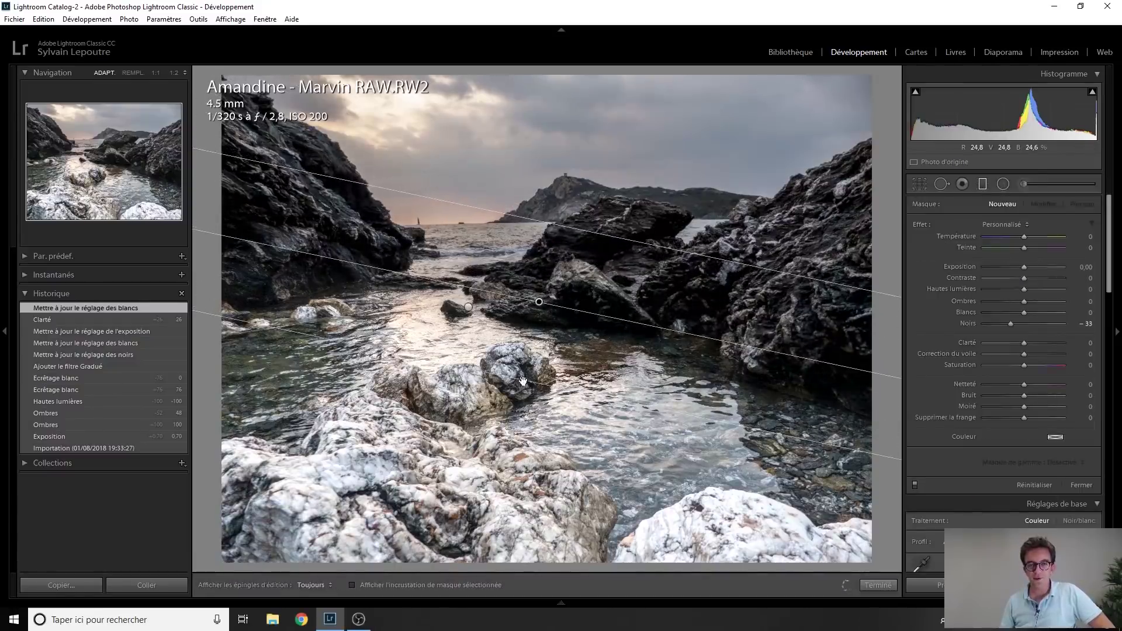
double_click(916, 225)
left_click_drag(1023, 312, 1024, 268)
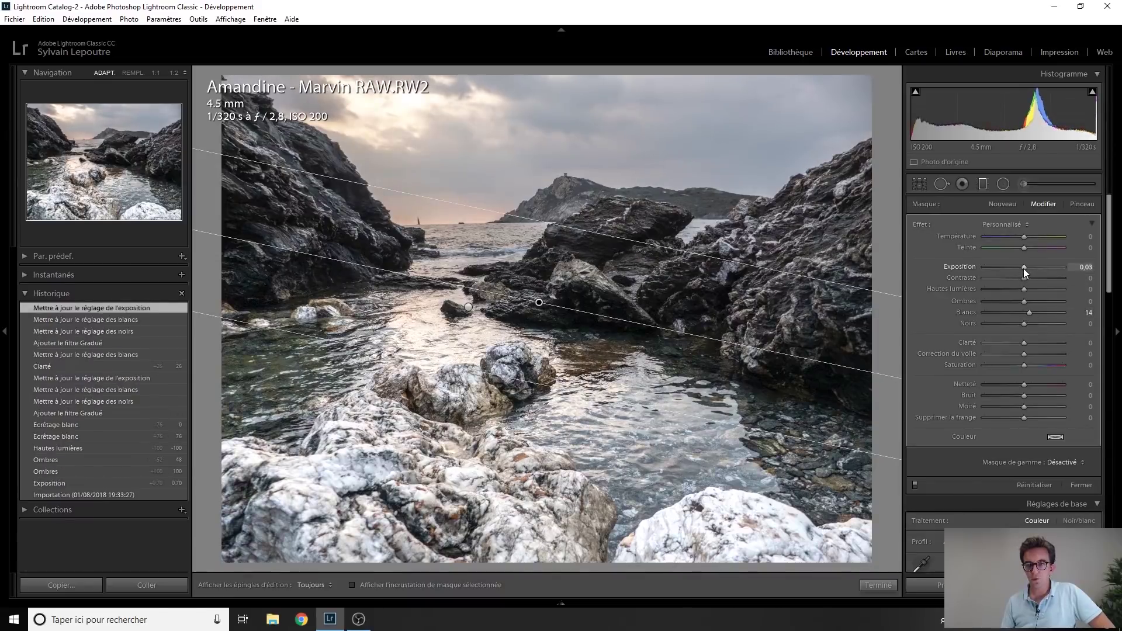
left_click(982, 184)
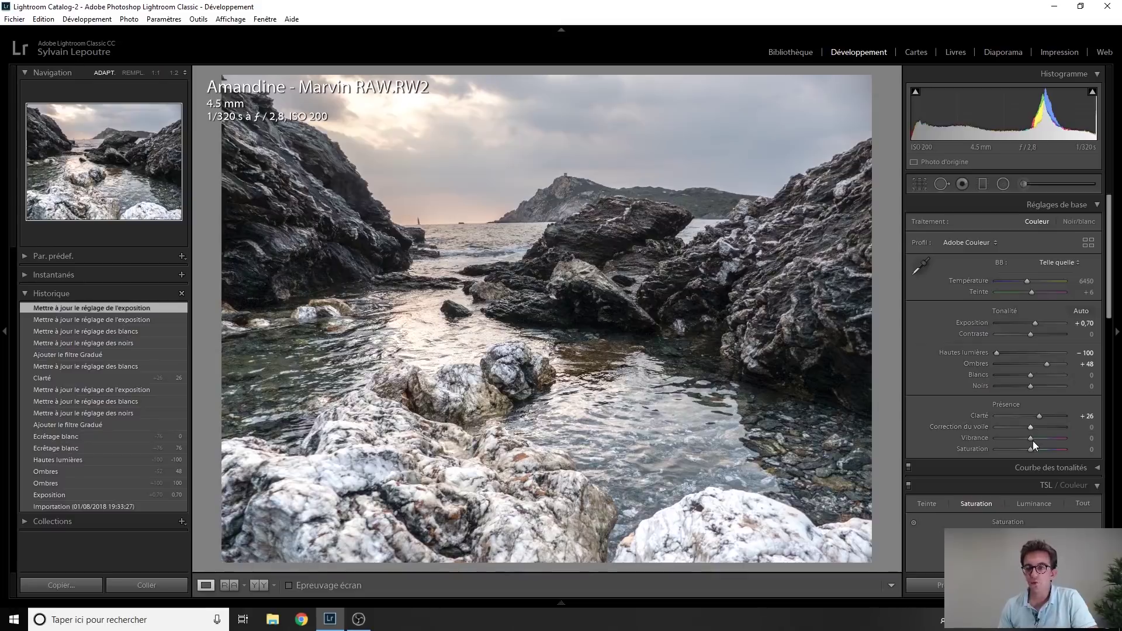
Try global dehaze at 16, reset it, and brush a dehaze of 10 over the sky with the adjustment brush.
mouse_move(1029, 426)
left_mouse_down()
mouse_move(1056, 428)
mouse_move(1035, 426)
left_mouse_up()
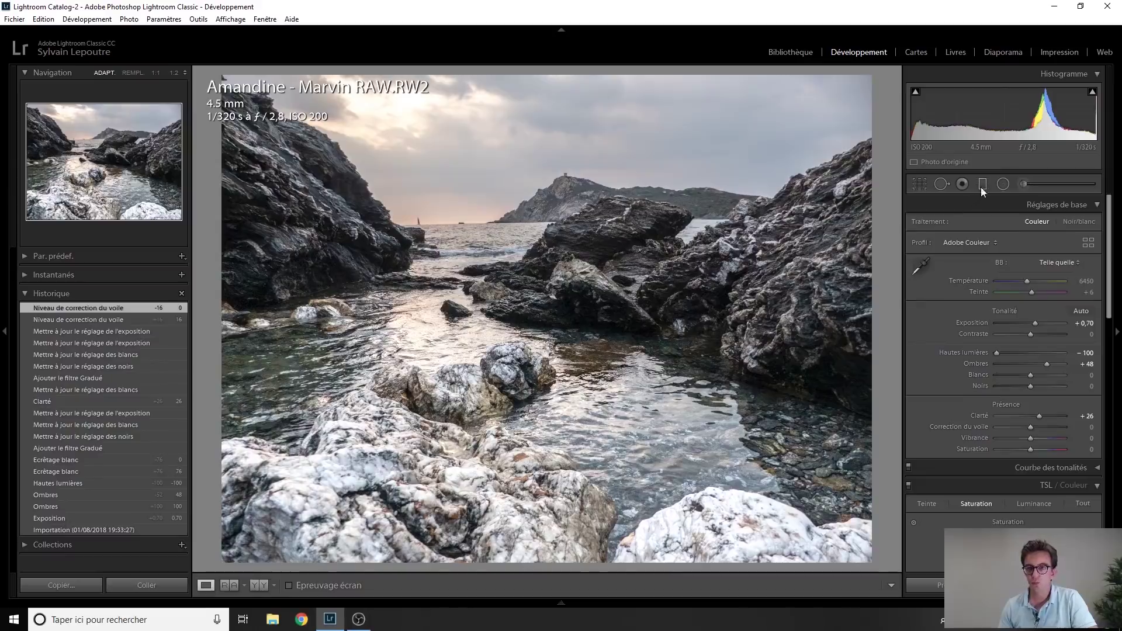
left_click(1021, 183)
left_click_drag(1022, 352, 1027, 354)
key("h")
scroll(373, 105, "up", 1)
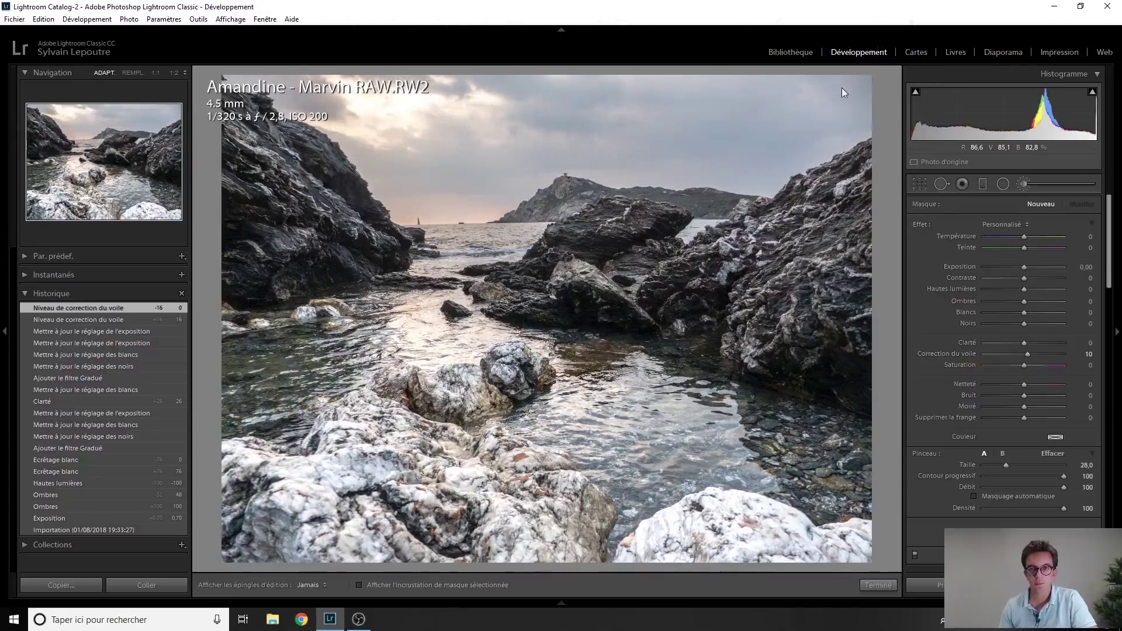
left_click(1023, 184)
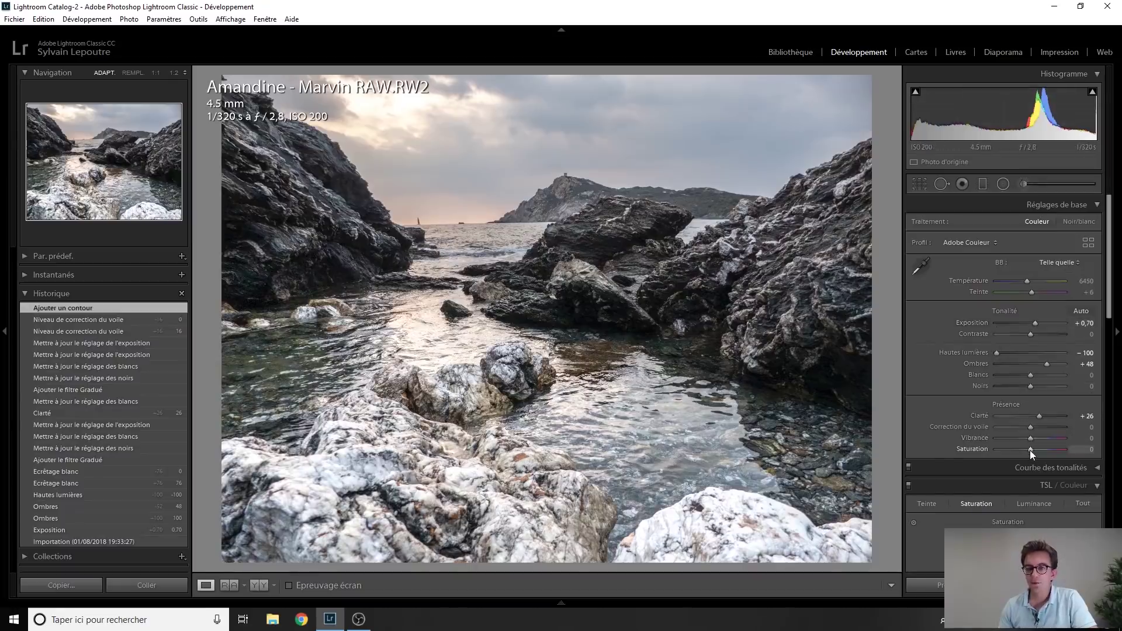
Set the cove photo's vibrance to +9 and its saturation to +57.
left_click_drag(1033, 450, 1051, 449)
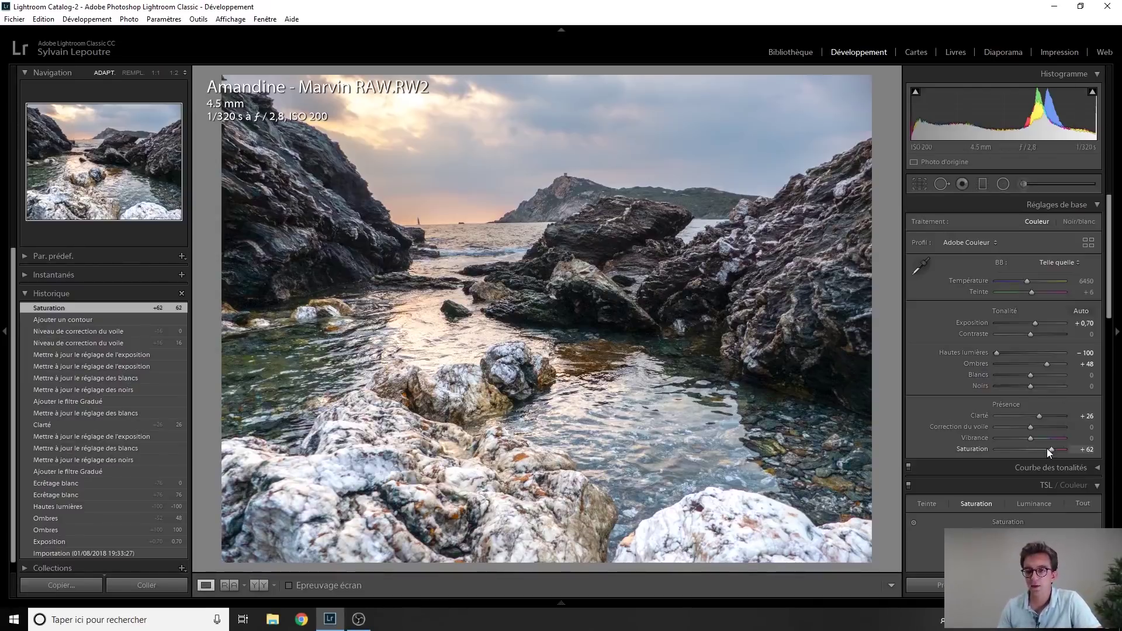
mouse_move(1035, 439)
left_mouse_down()
mouse_move(1045, 440)
mouse_move(1036, 439)
left_mouse_up()
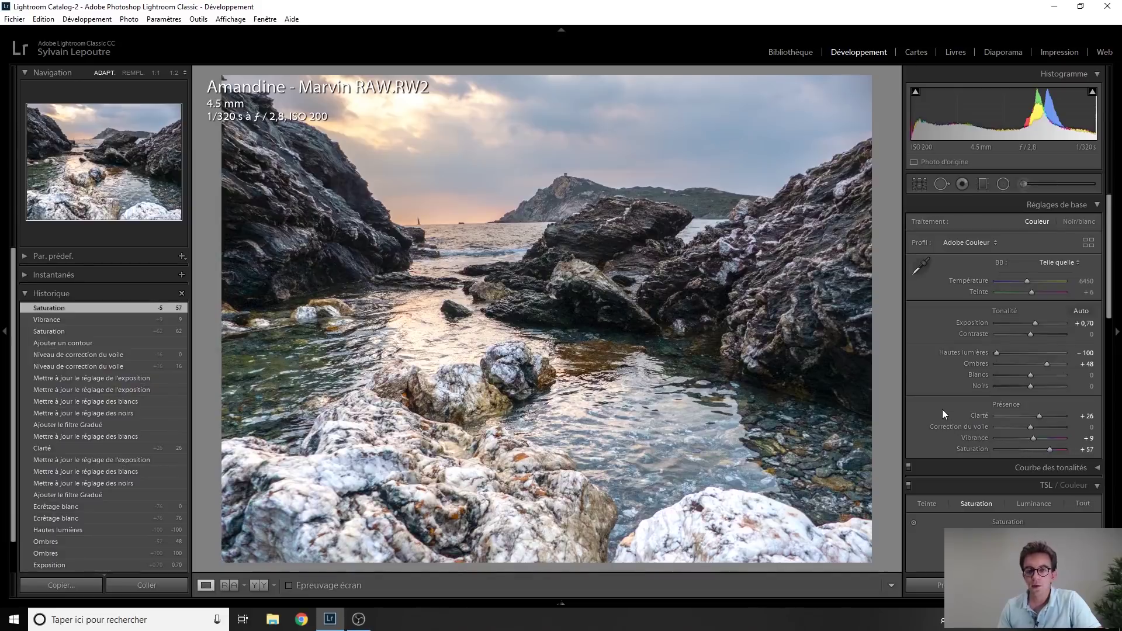
Adjust the saturation of individual colours, setting orange to +28 and green to -2.
scroll(946, 406, "down", 3)
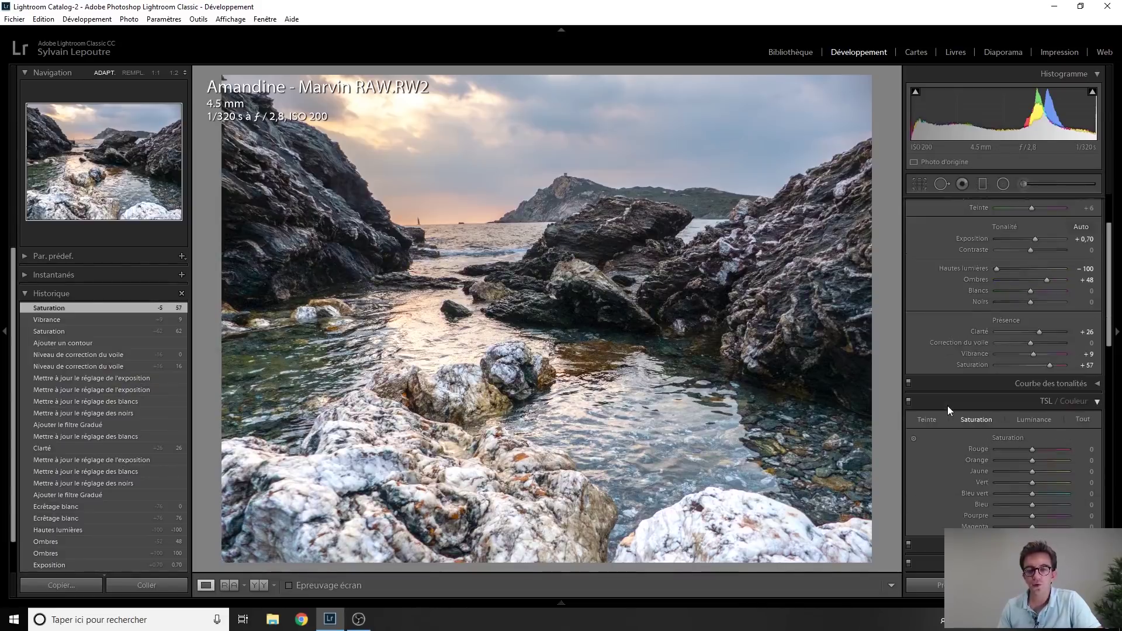
scroll(948, 406, "down", 3)
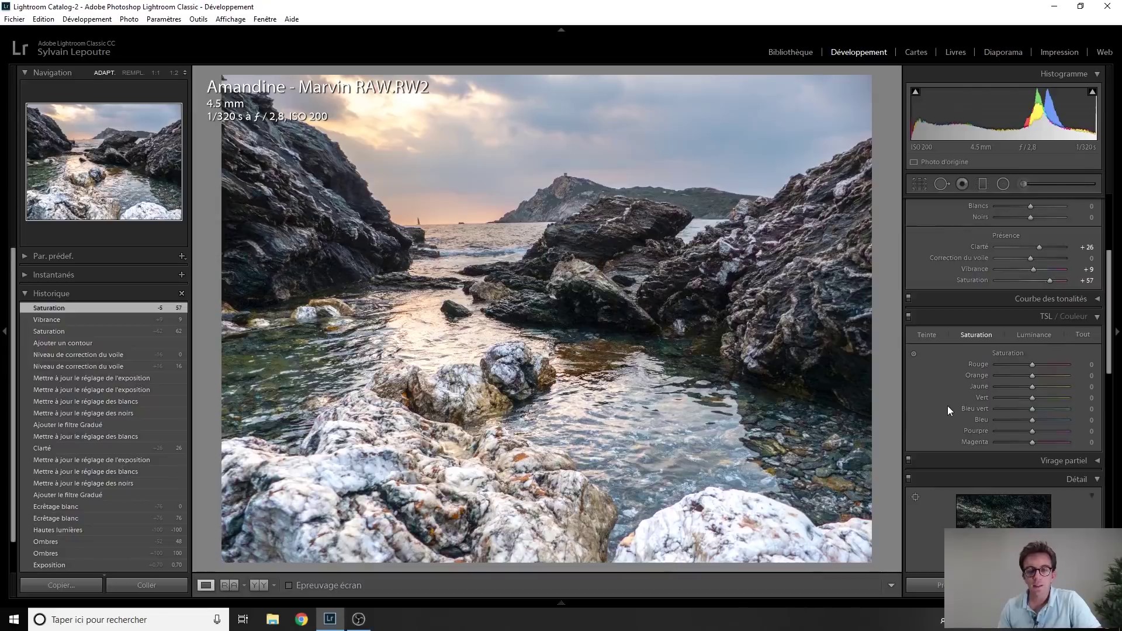
left_click_drag(1032, 375, 1039, 374)
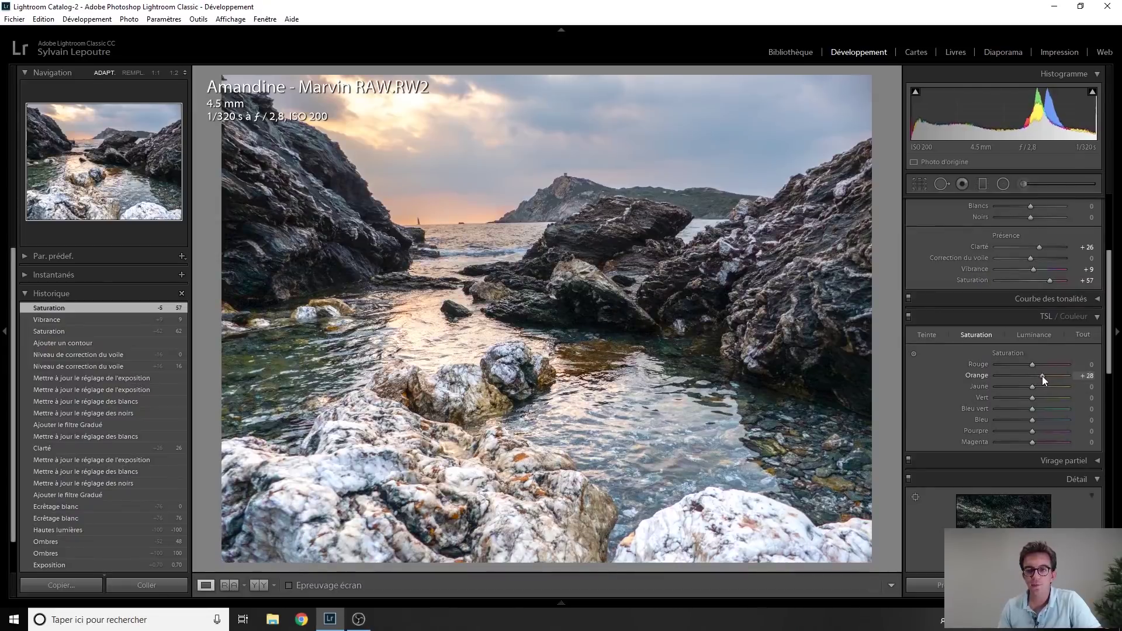
left_click_drag(1042, 376, 1043, 377)
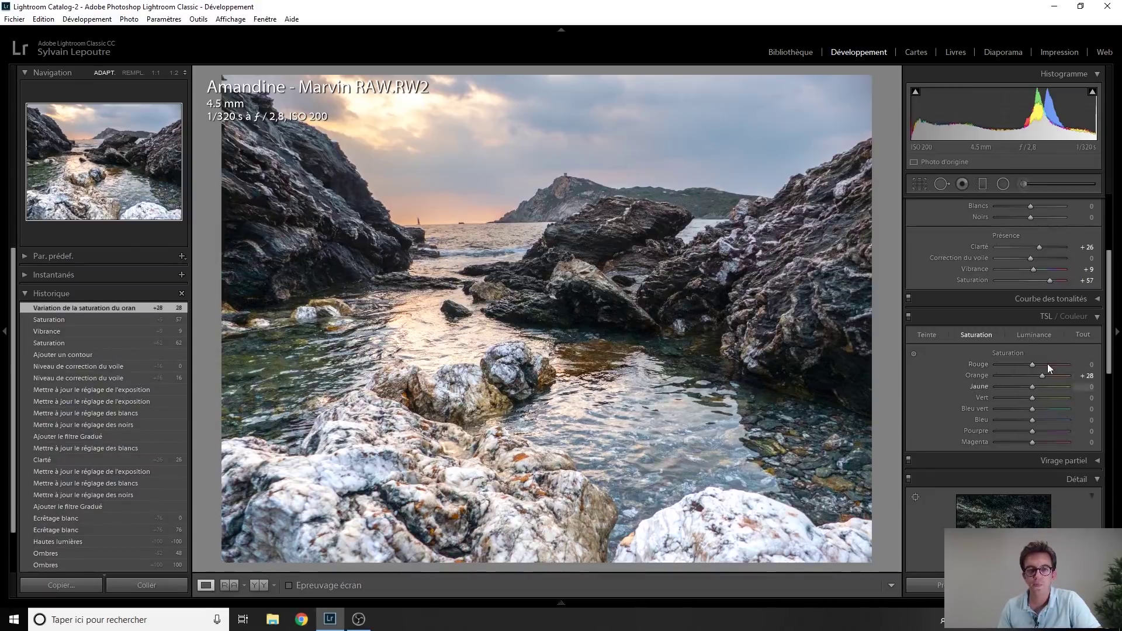
mouse_move(1037, 399)
left_mouse_down()
mouse_move(1061, 398)
mouse_move(1033, 398)
left_mouse_up()
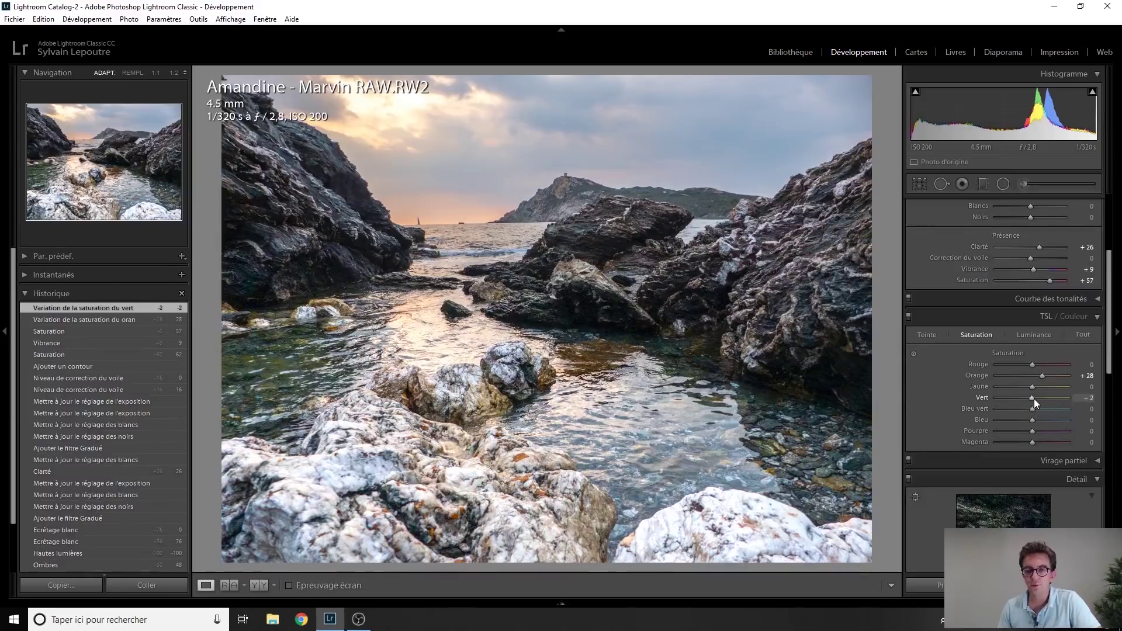
Set the sharpening amount to 50, and enable chromatic aberration removal and lens profile correction.
scroll(941, 412, "down", 5)
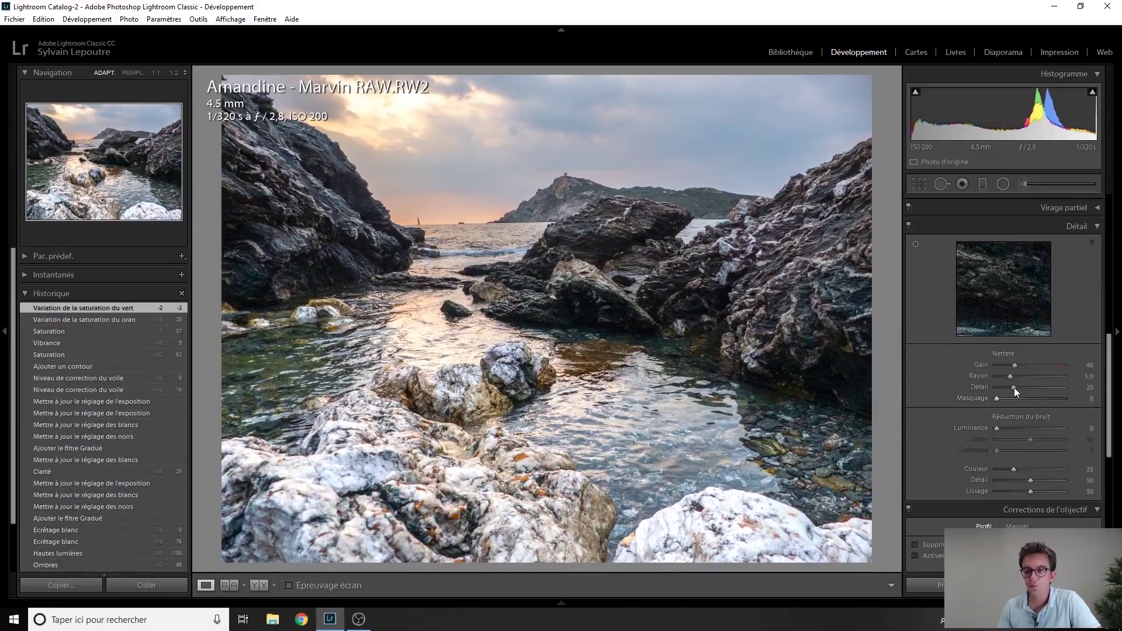
left_click_drag(1014, 366, 1022, 364)
scroll(964, 432, "down", 3)
left_click(936, 378)
left_click(937, 387)
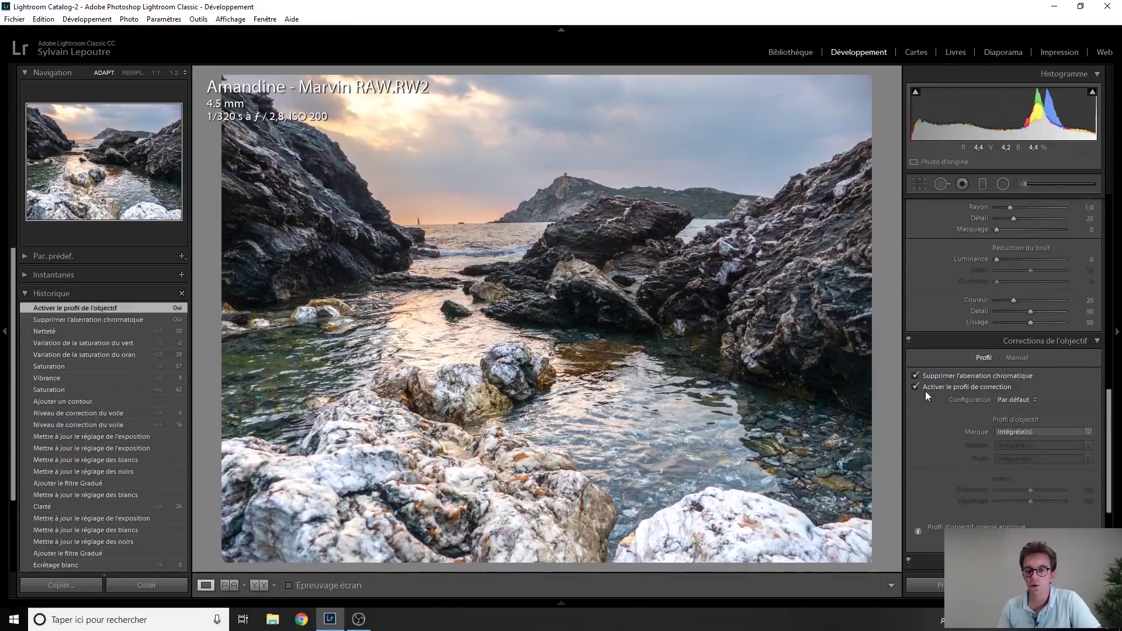
Apply a post-crop vignetting amount of -5, and return to the basic adjustments.
scroll(935, 403, "down", 3)
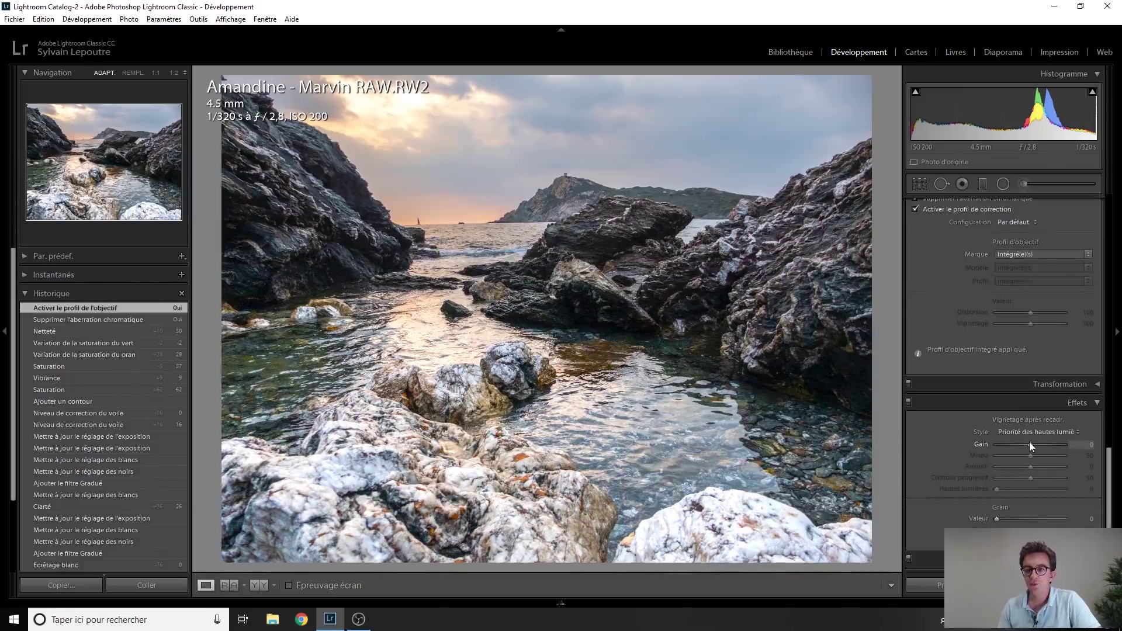
key("Down")
key("Down")
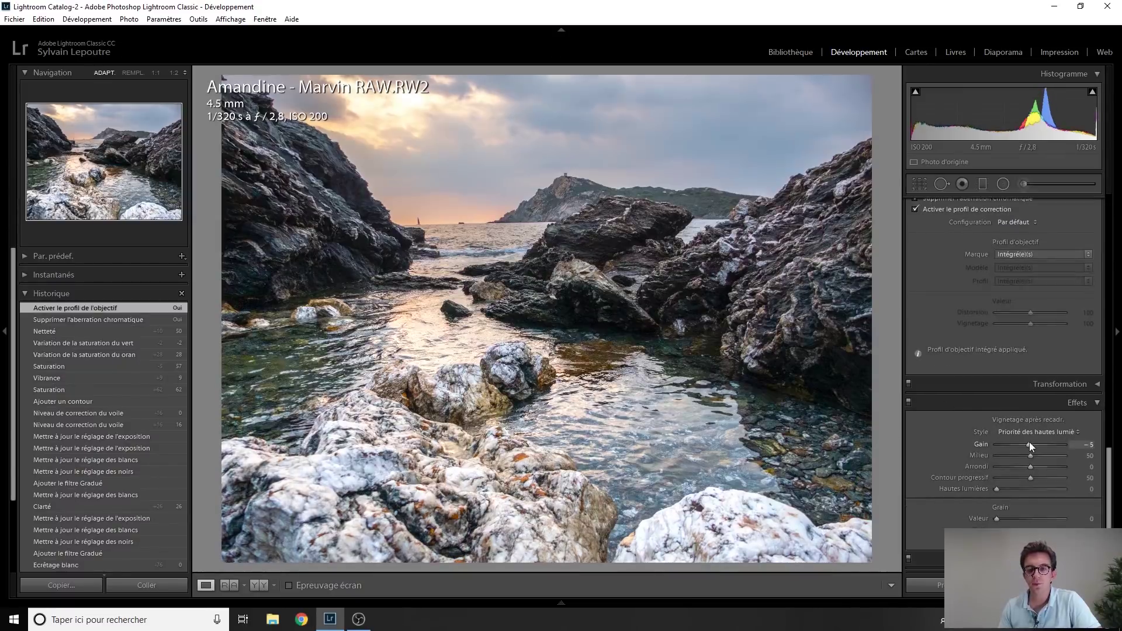
key("Up")
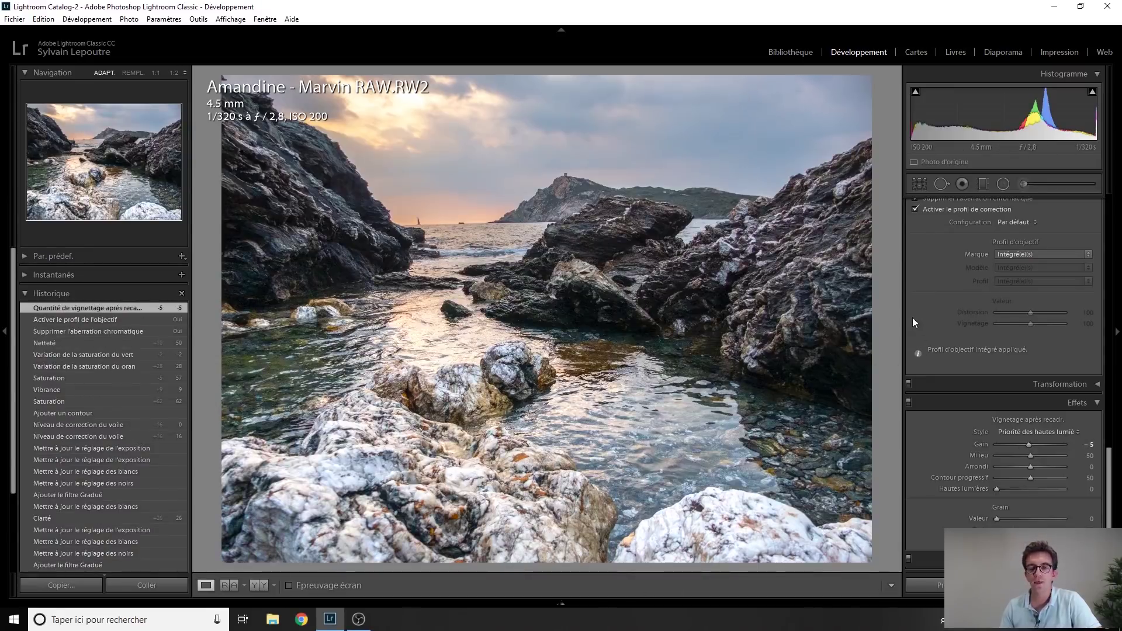
scroll(912, 317, "up", 15)
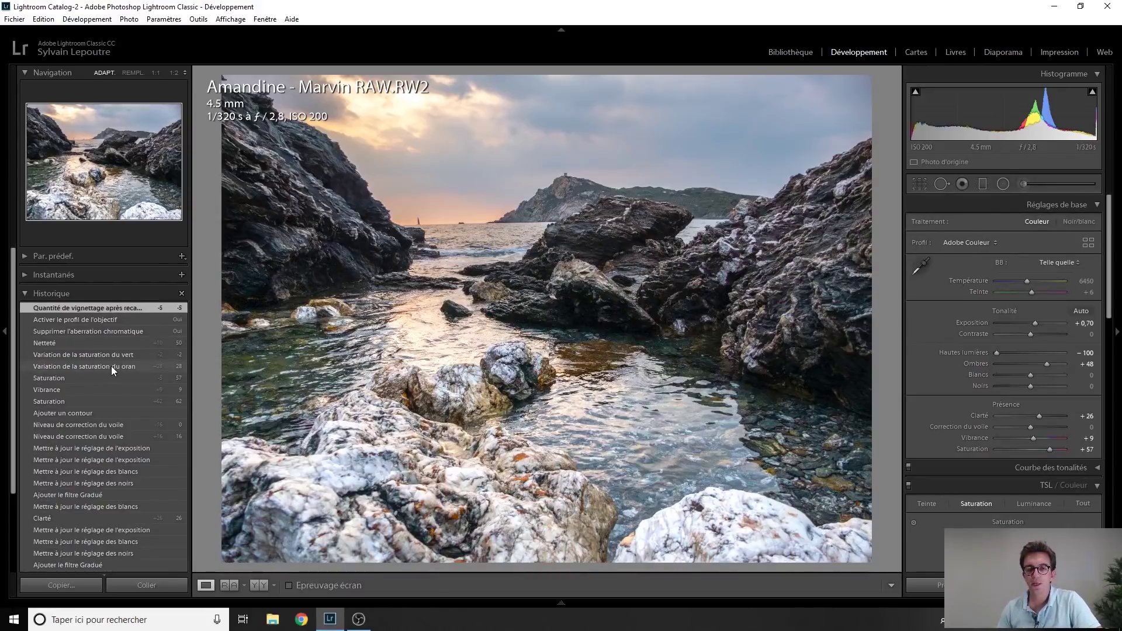
Try a tighter crop at the original aspect ratio, trimming the right side and foreground of the cove photo, and revert to the uncropped state.
left_click(918, 185)
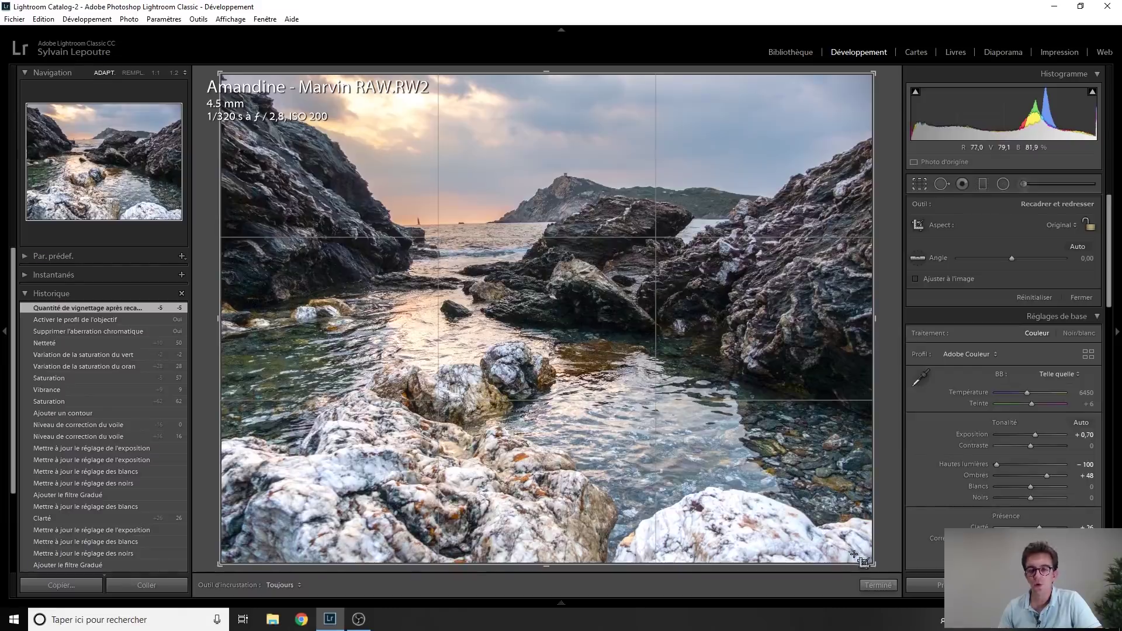
left_click_drag(873, 565, 813, 542)
left_click(1089, 224)
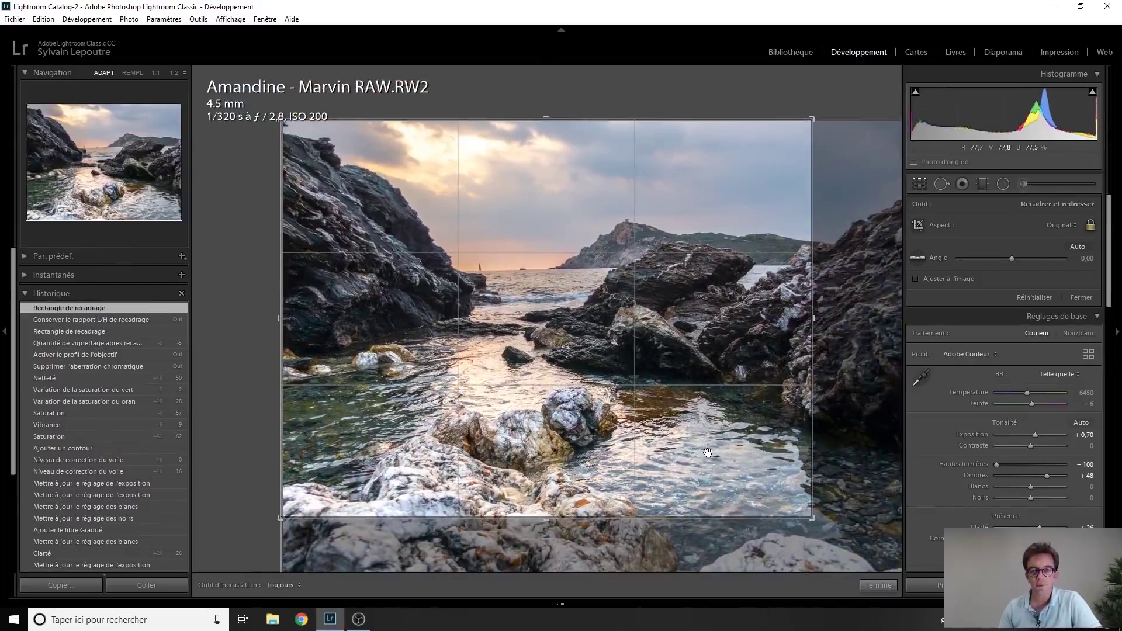
left_click_drag(708, 454, 708, 452)
left_click_drag(811, 518, 811, 523)
key("Return")
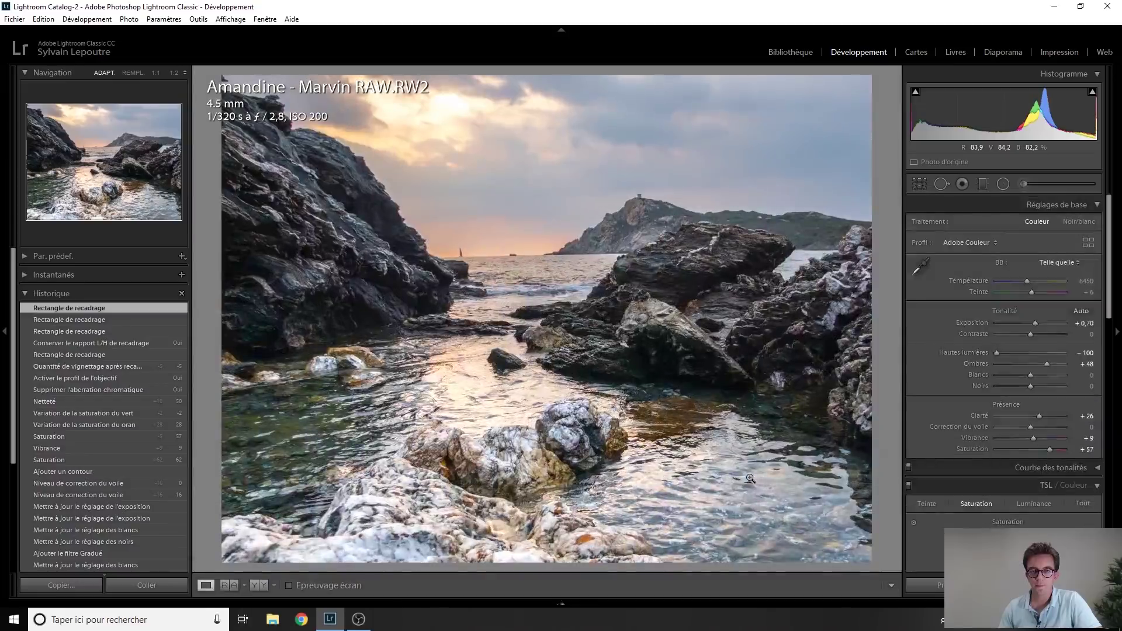
left_click(100, 343)
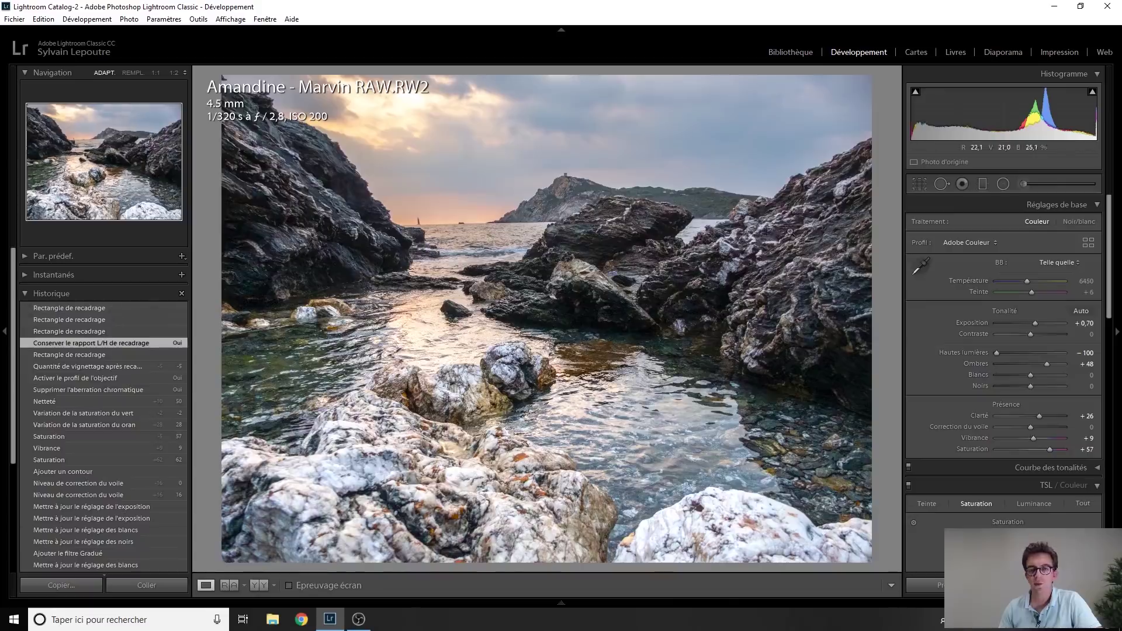
Try a 16 x 9 crop on the cove photo, positioned to keep most of the sky and trim the foreground rocks.
left_click(920, 186)
left_click(1059, 224)
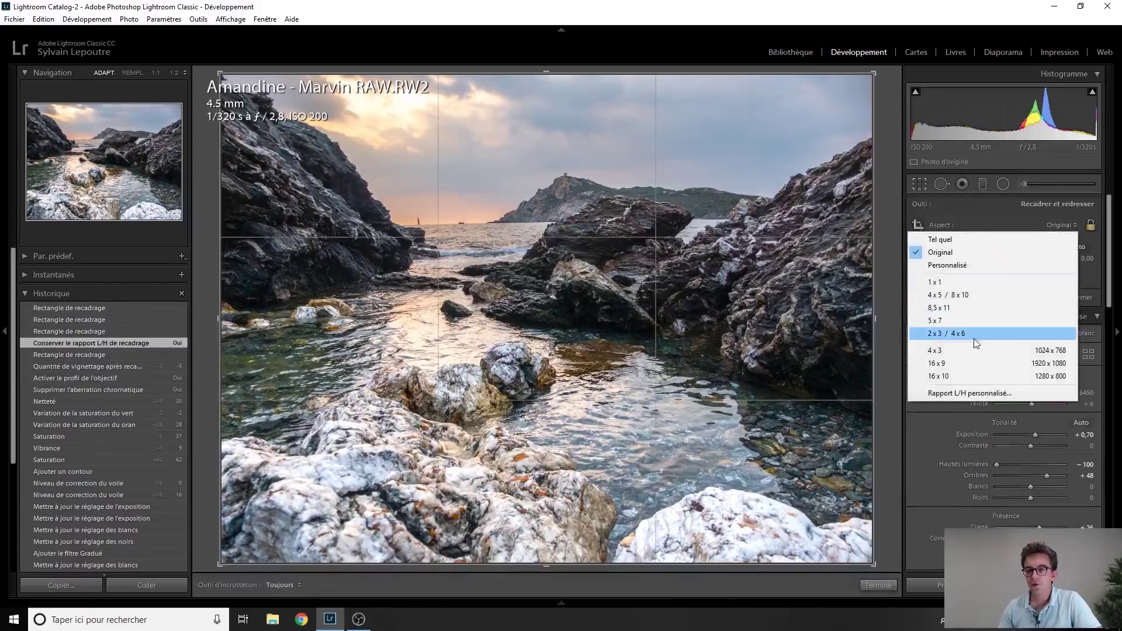
left_click(966, 363)
left_click_drag(589, 339, 567, 403)
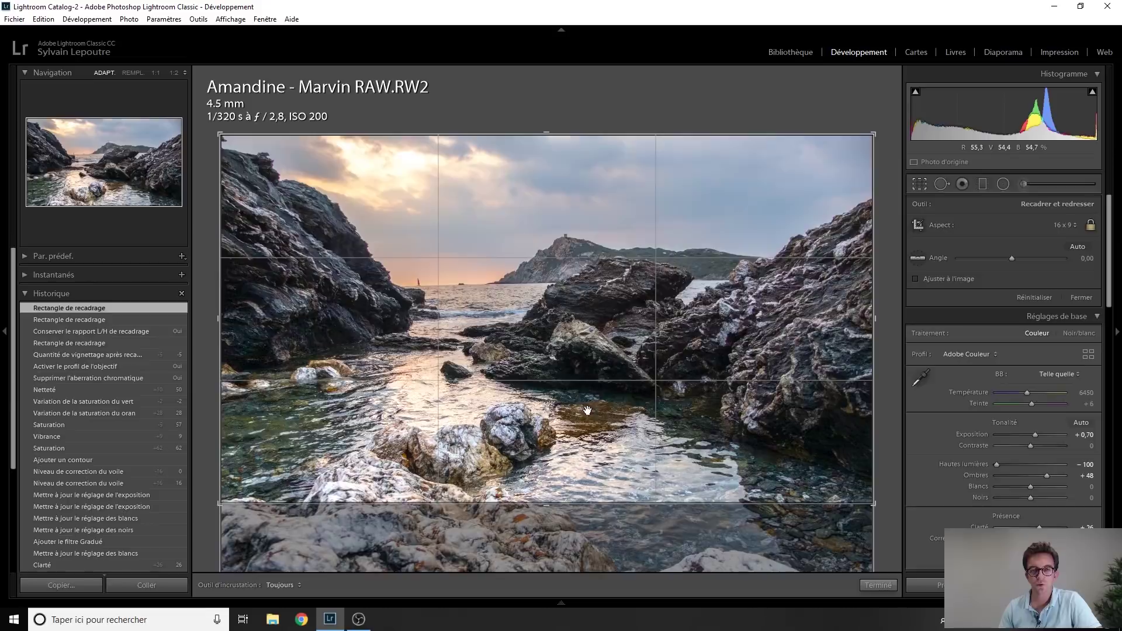
mouse_move(587, 411)
left_mouse_down()
mouse_move(579, 384)
mouse_move(581, 442)
mouse_move(569, 419)
left_mouse_up()
left_click_drag(555, 420, 553, 424)
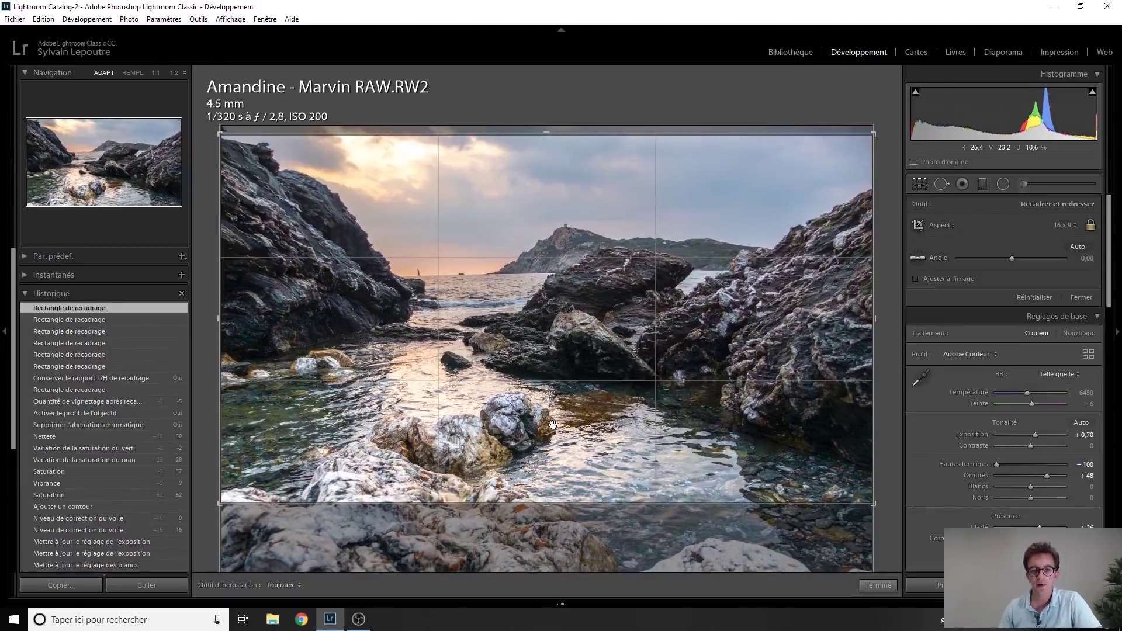
key("Return")
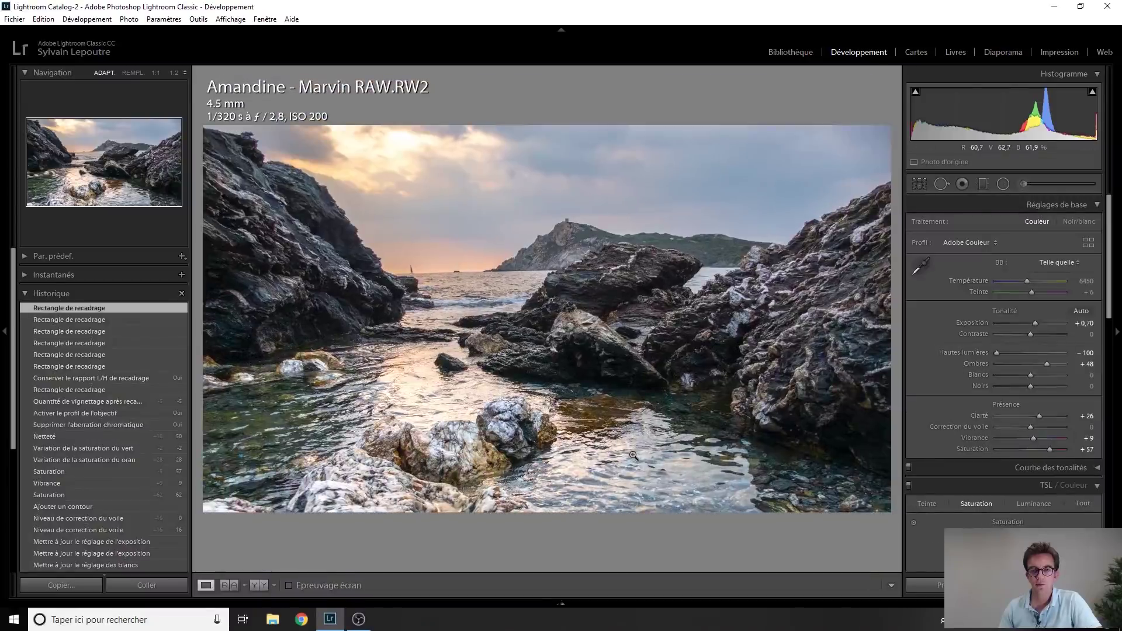
Compare the 16 x 9 crop with the uncropped version in the history, and return to the state before cropping.
left_click(99, 401)
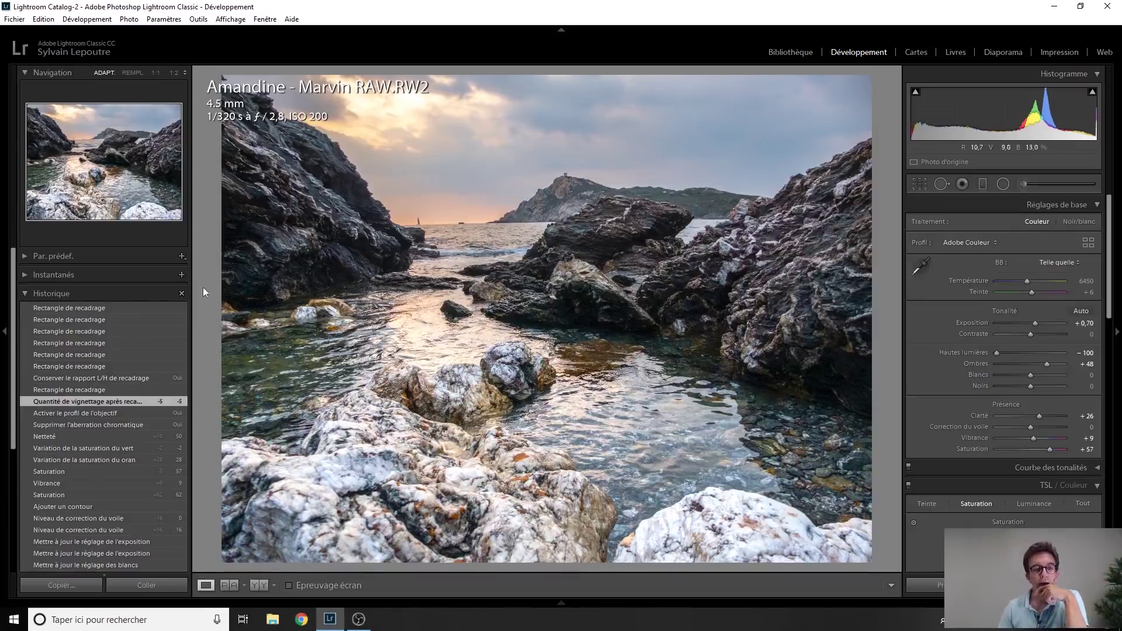
left_click(110, 309)
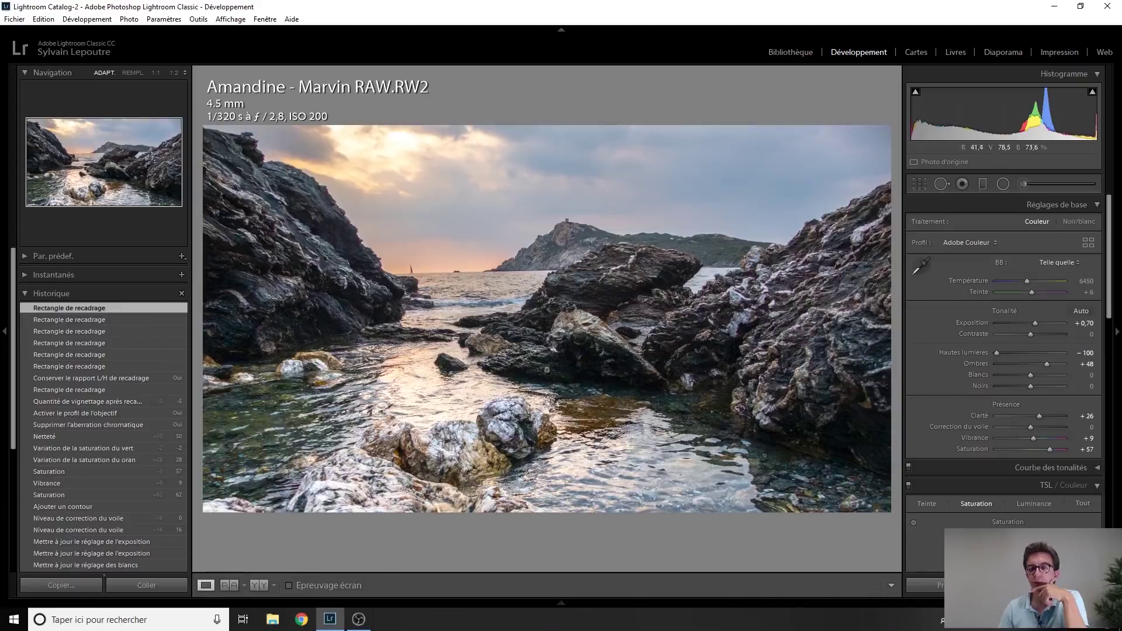
left_click(79, 399)
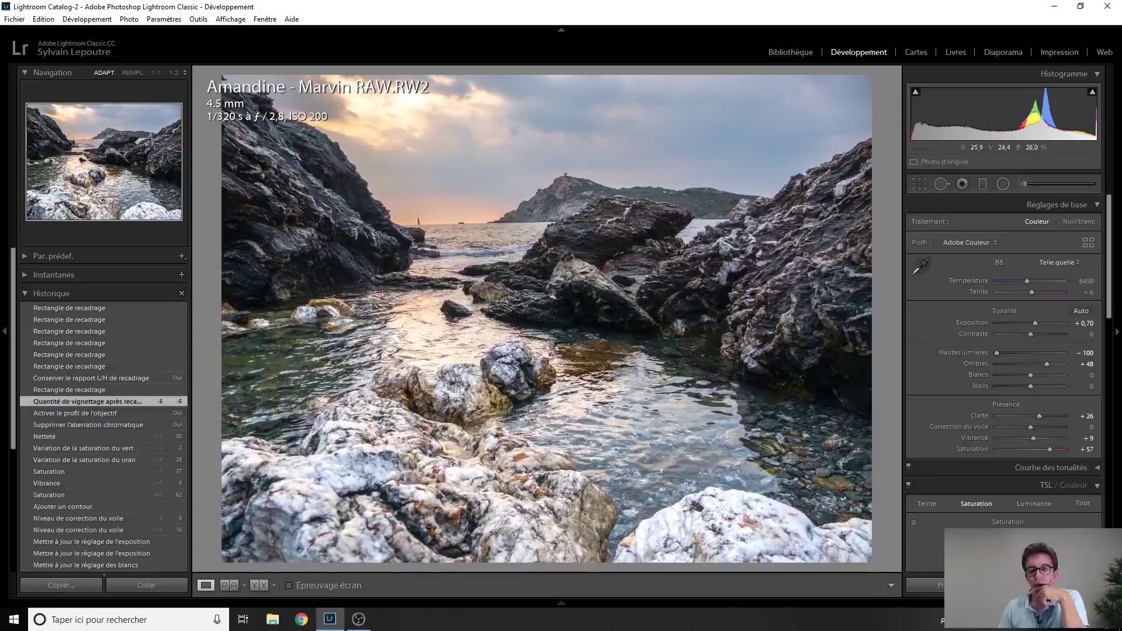
Crop the cove photo to a 16 x 10 ratio, keeping the full sky and trimming the foreground rocks.
left_click(923, 186)
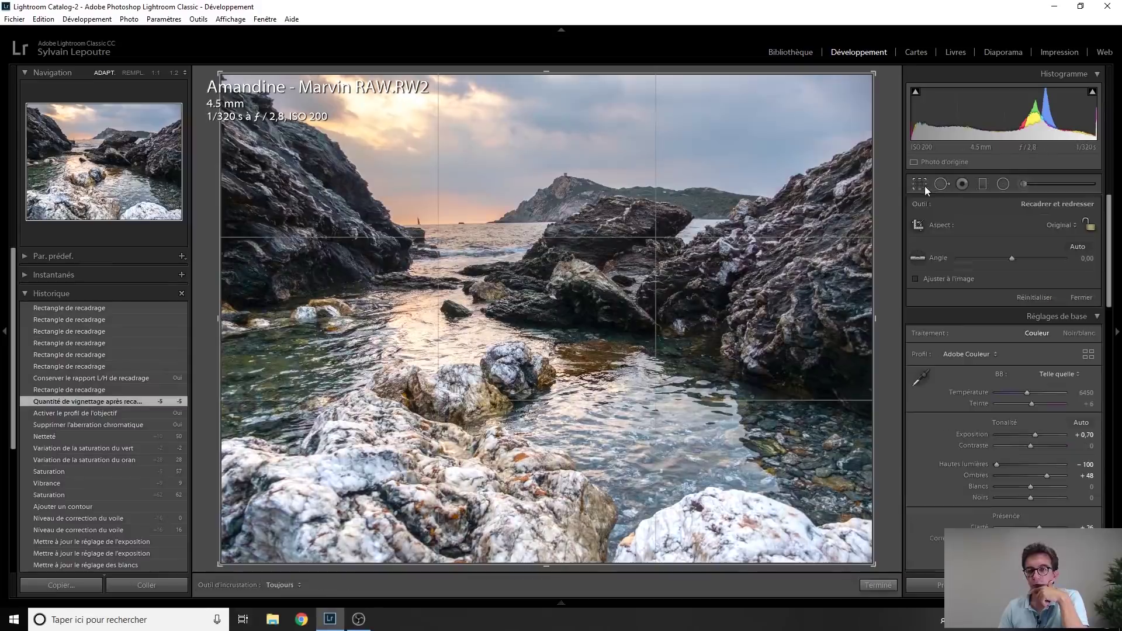
left_click(1074, 226)
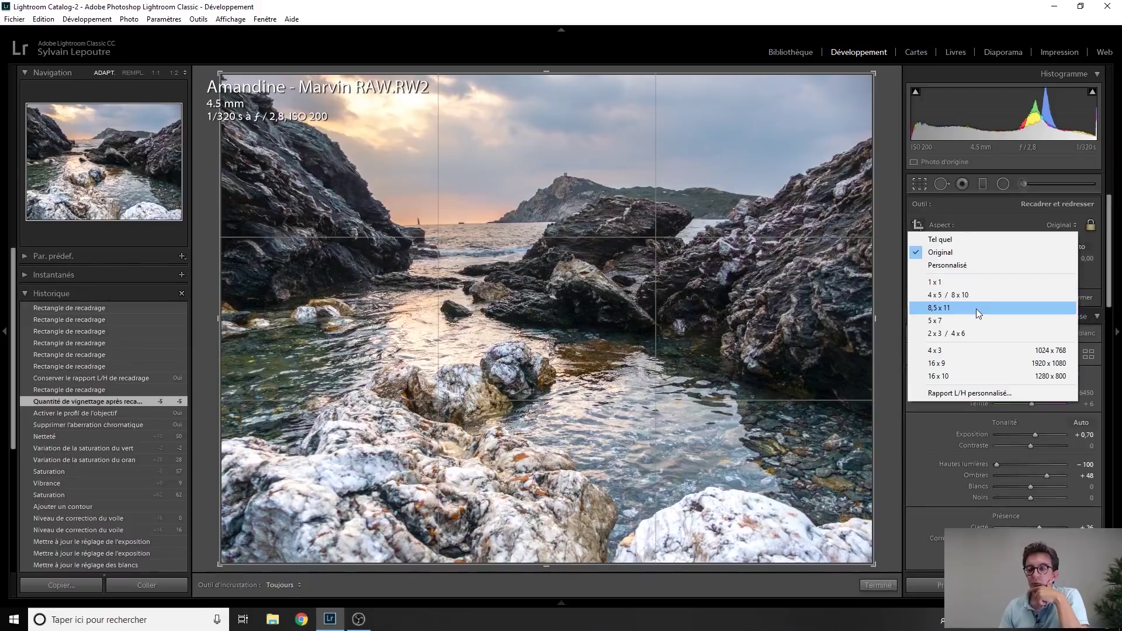
left_click(960, 375)
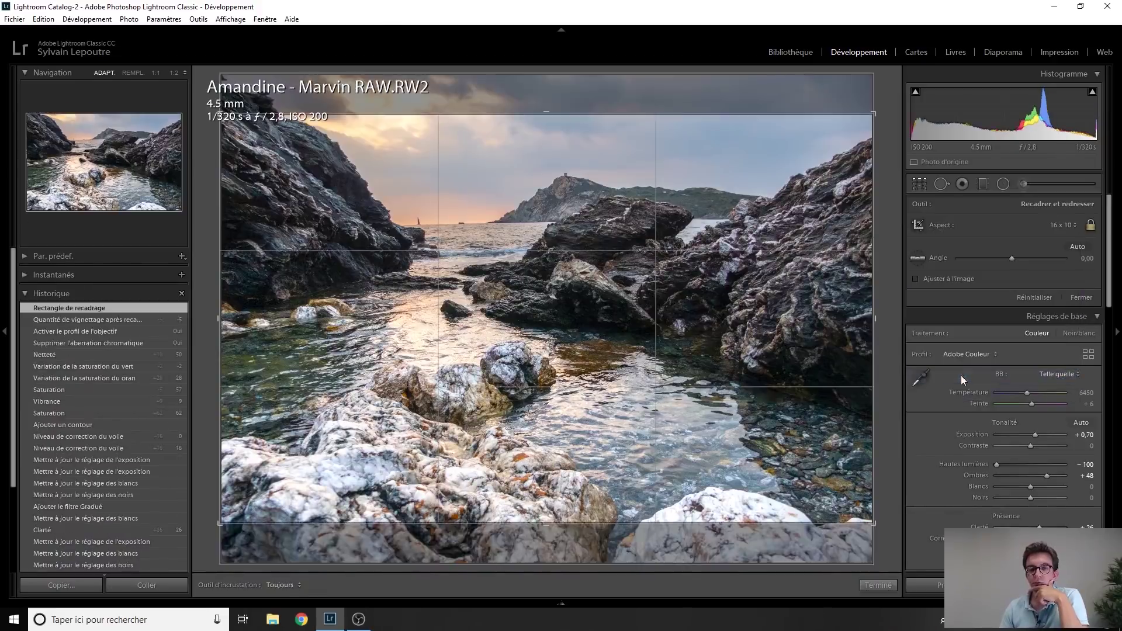
left_click_drag(575, 379, 611, 437)
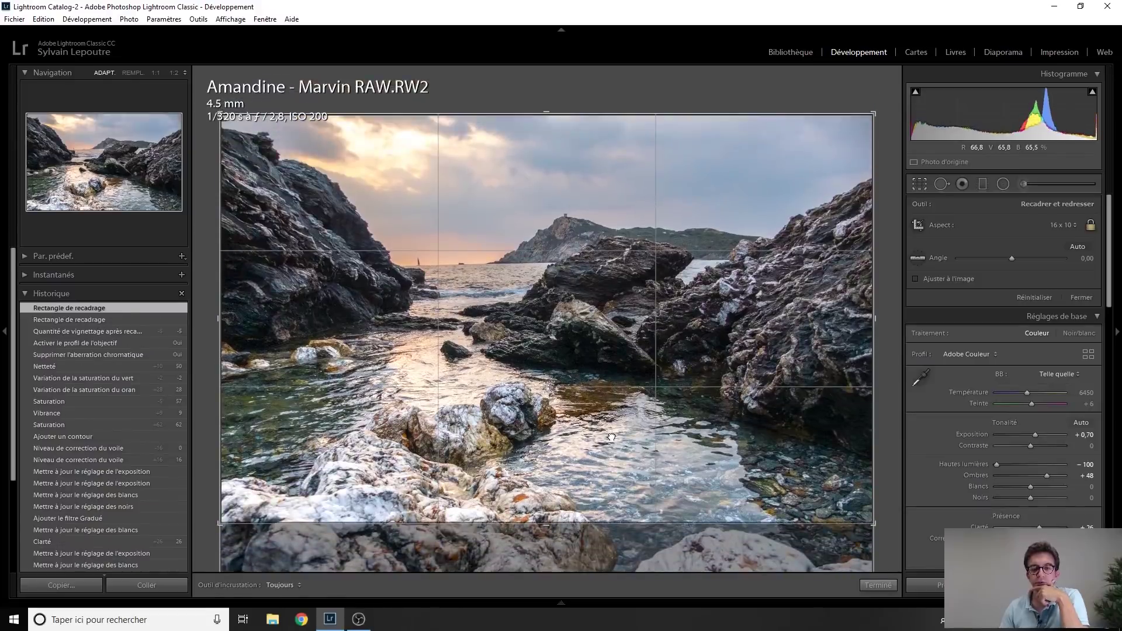
key("r")
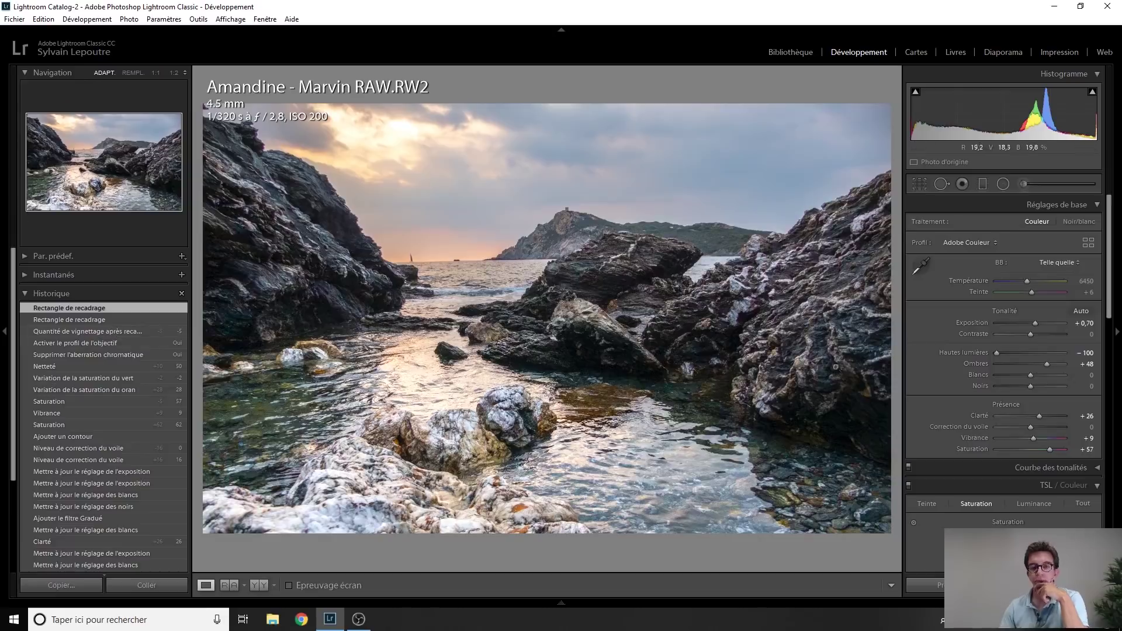
Compare the 16 x 10 crop with the uncropped edit and the originally imported photo, ending on the latest history state.
left_click(100, 335)
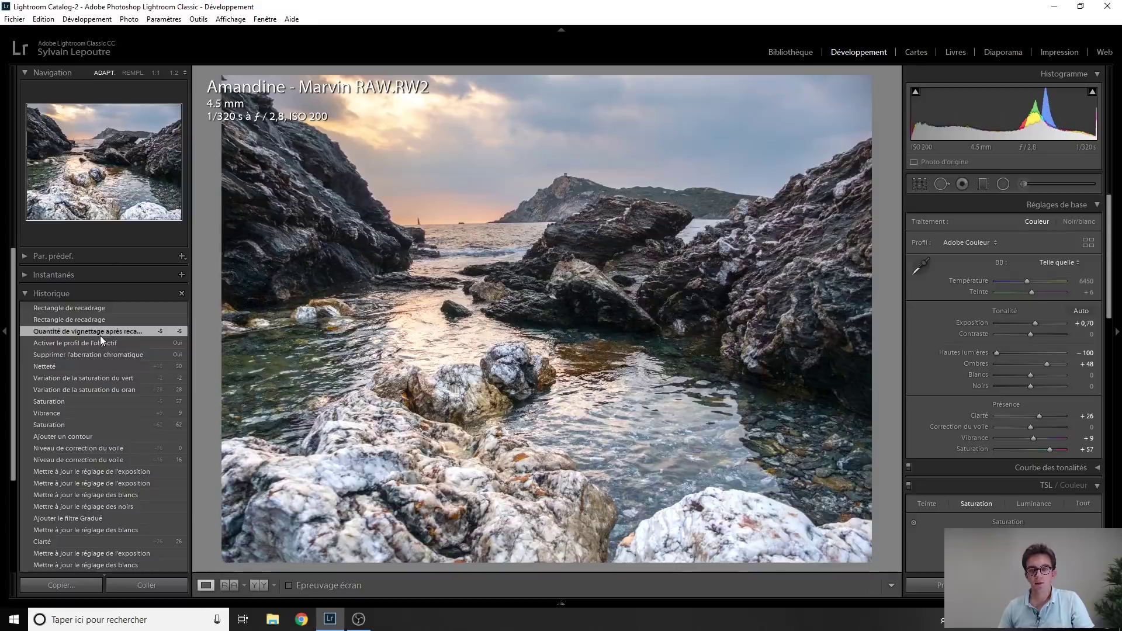
left_click(82, 309)
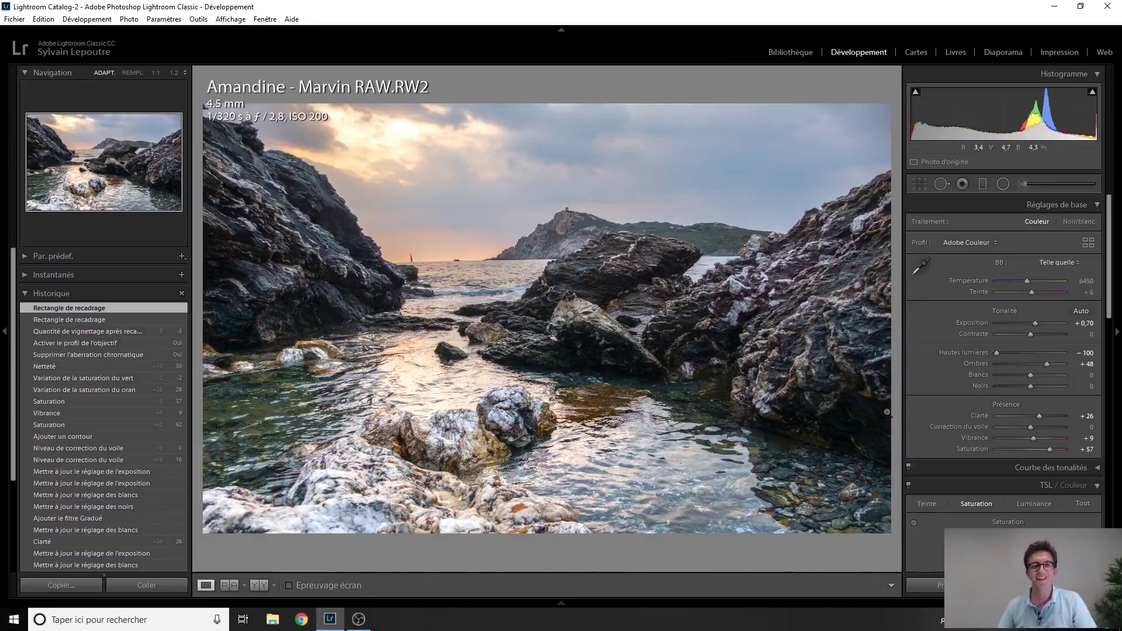
scroll(58, 479, "down", 5)
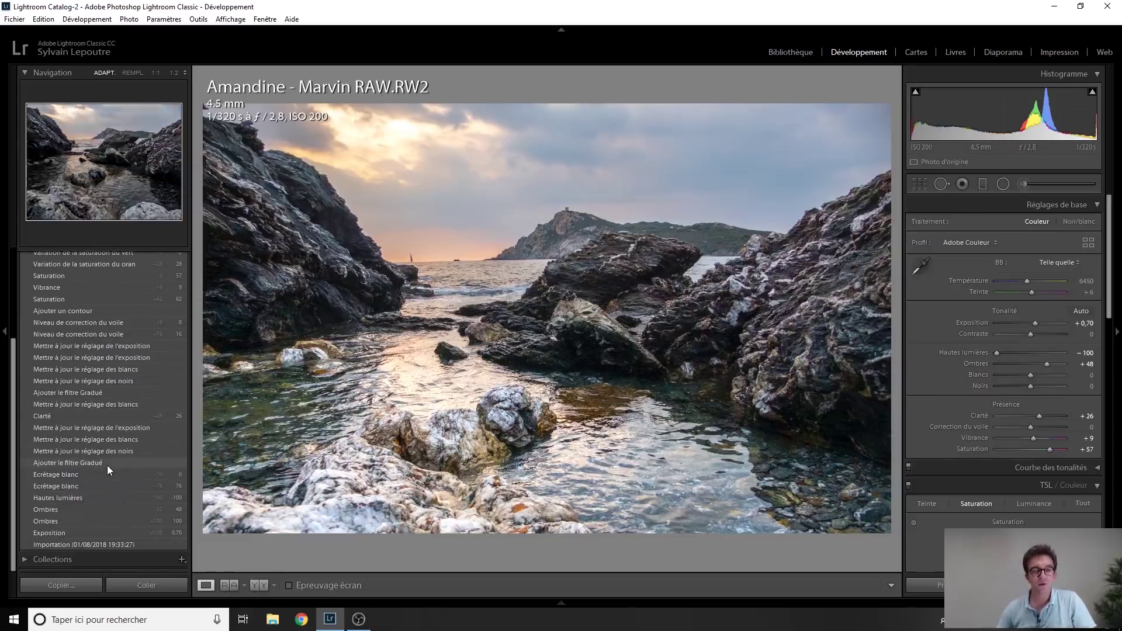
left_click(100, 545)
scroll(93, 480, "up", 5)
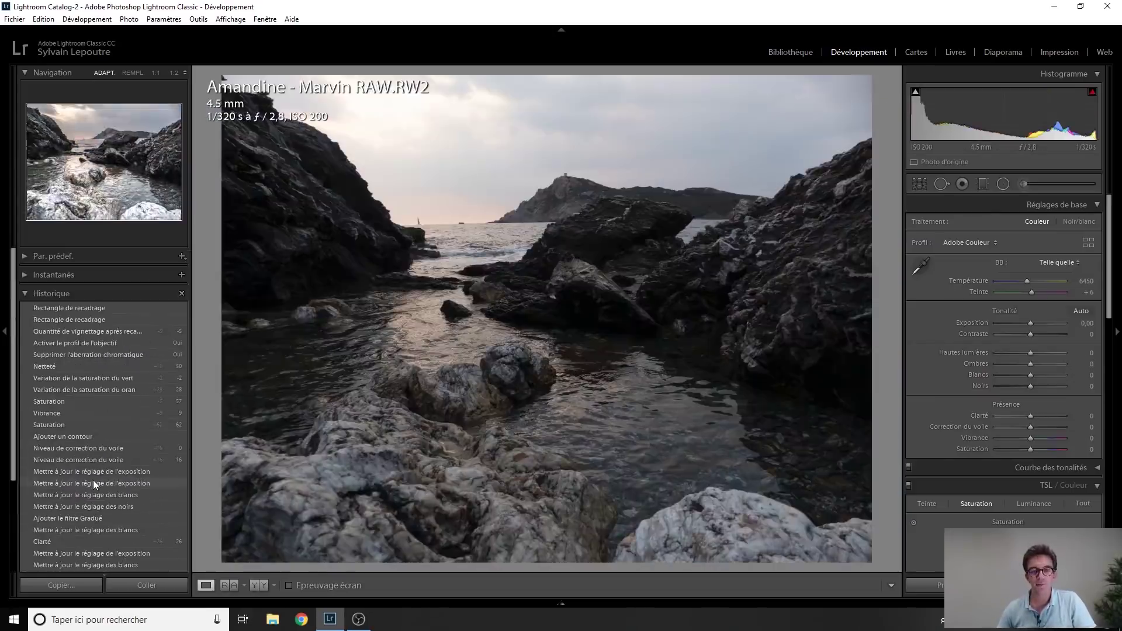
left_click(99, 309)
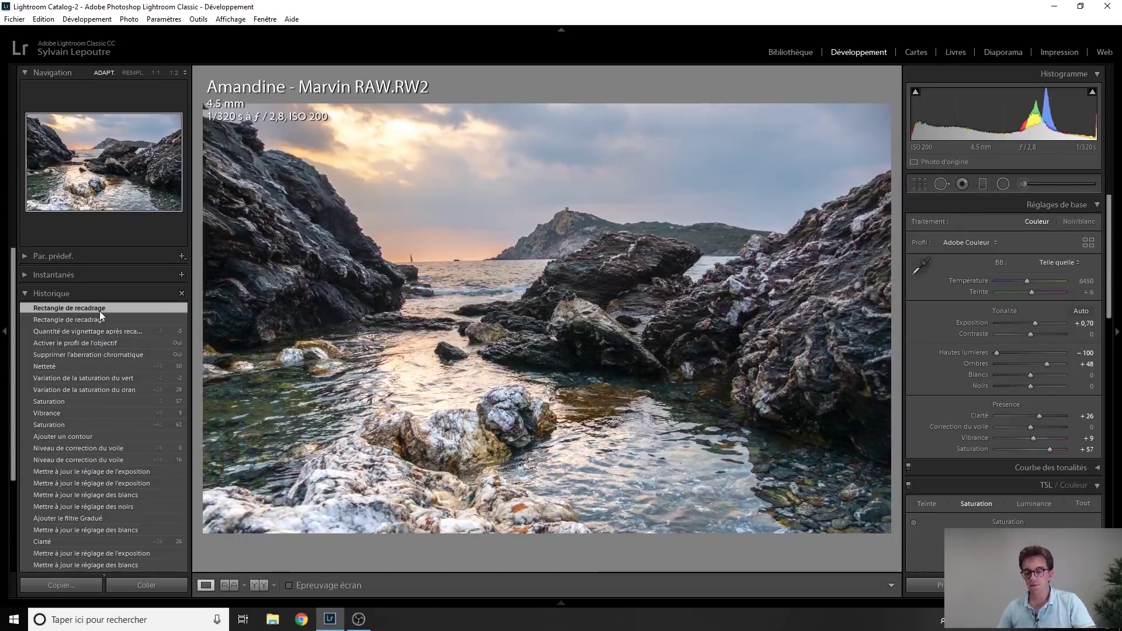
Compare the finished RAW edit of the cove with the photographer's JPG version, alternating between the two photos.
key("Right")
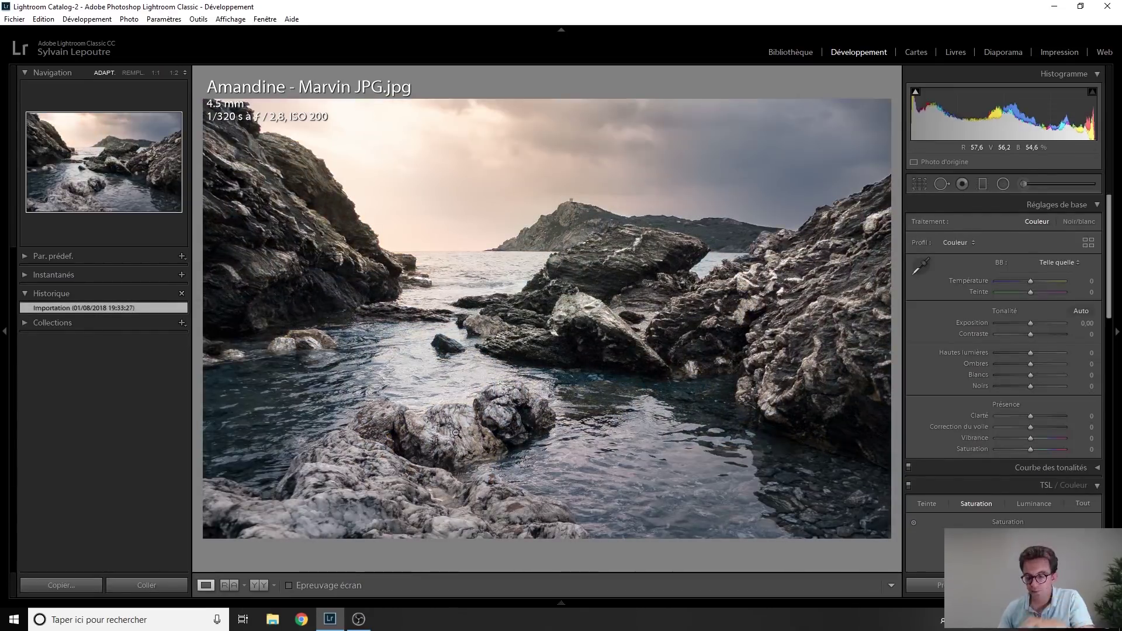
key("Left")
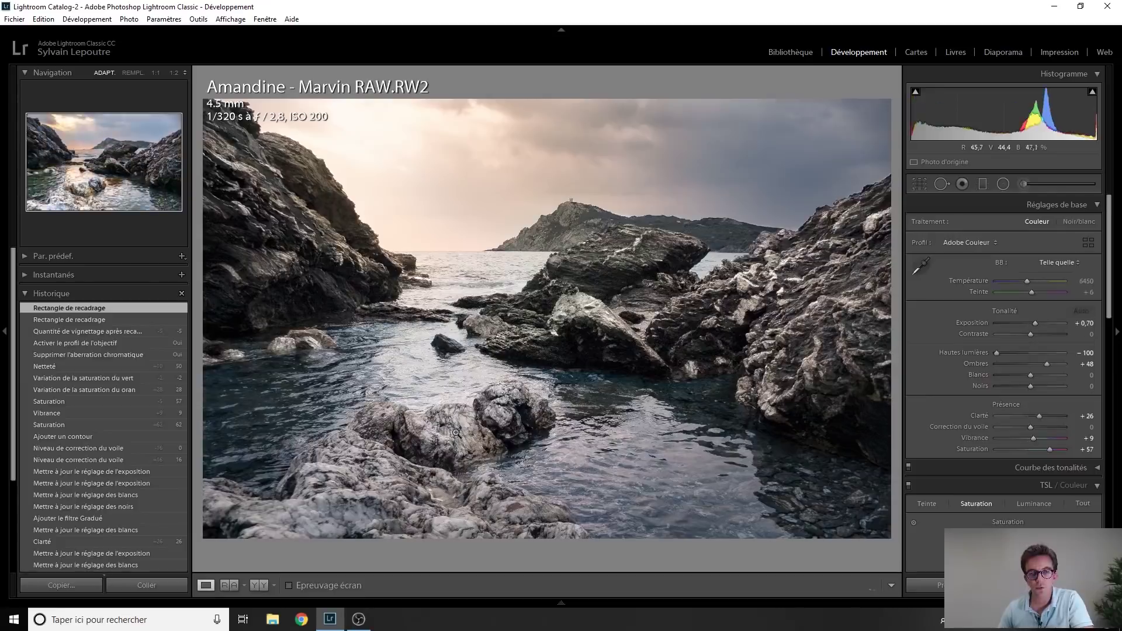
key("Right")
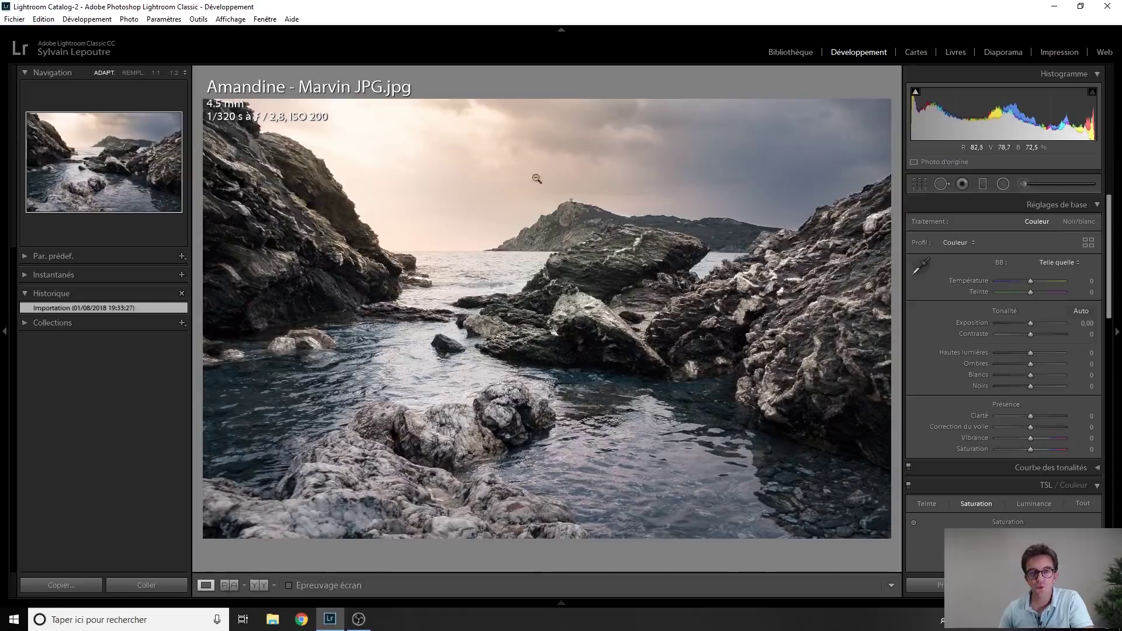
key("Left")
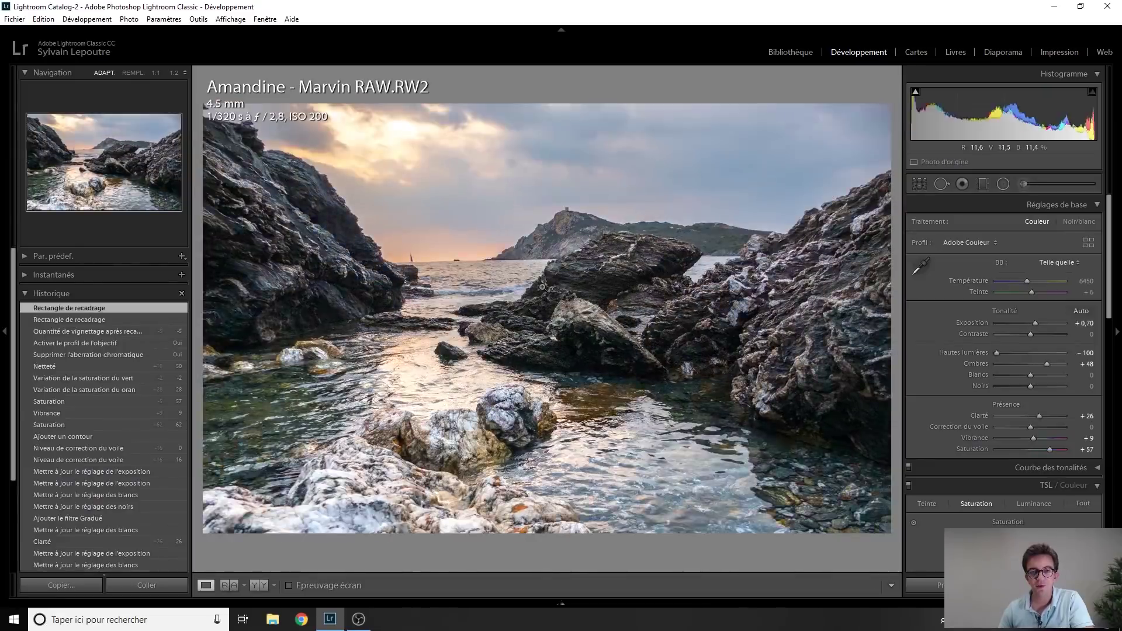
key("Right")
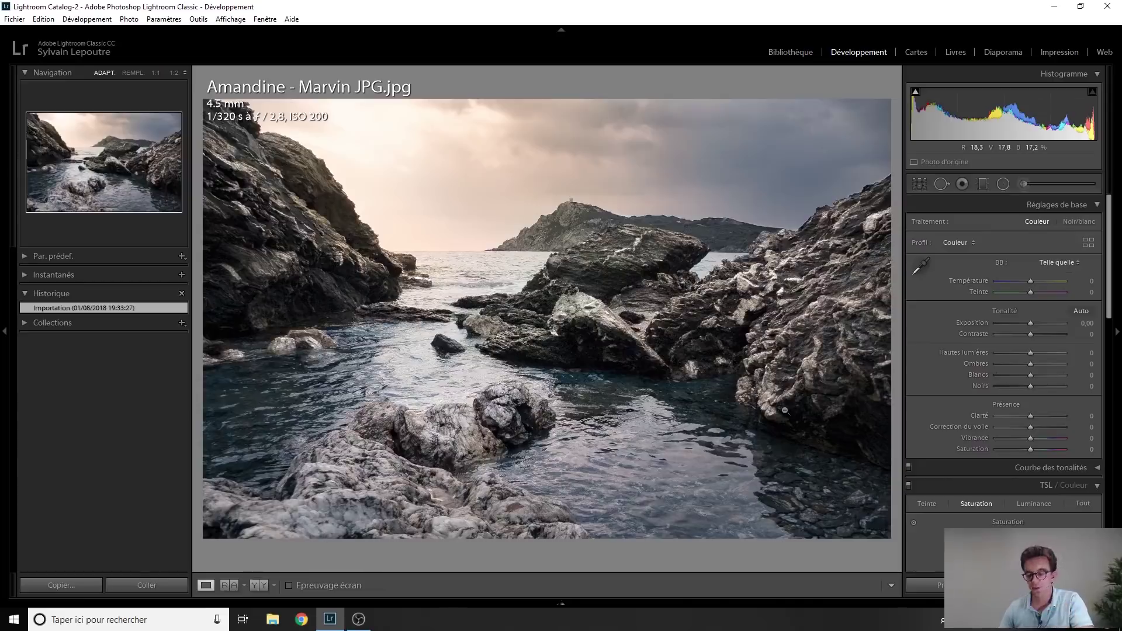
key("Right")
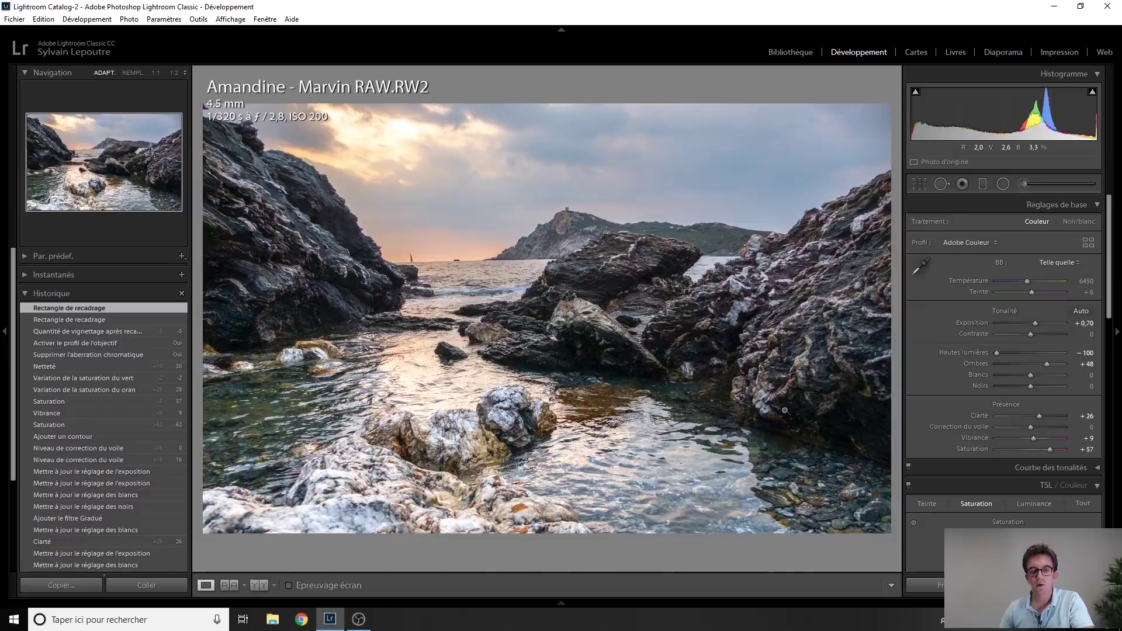
key("Left")
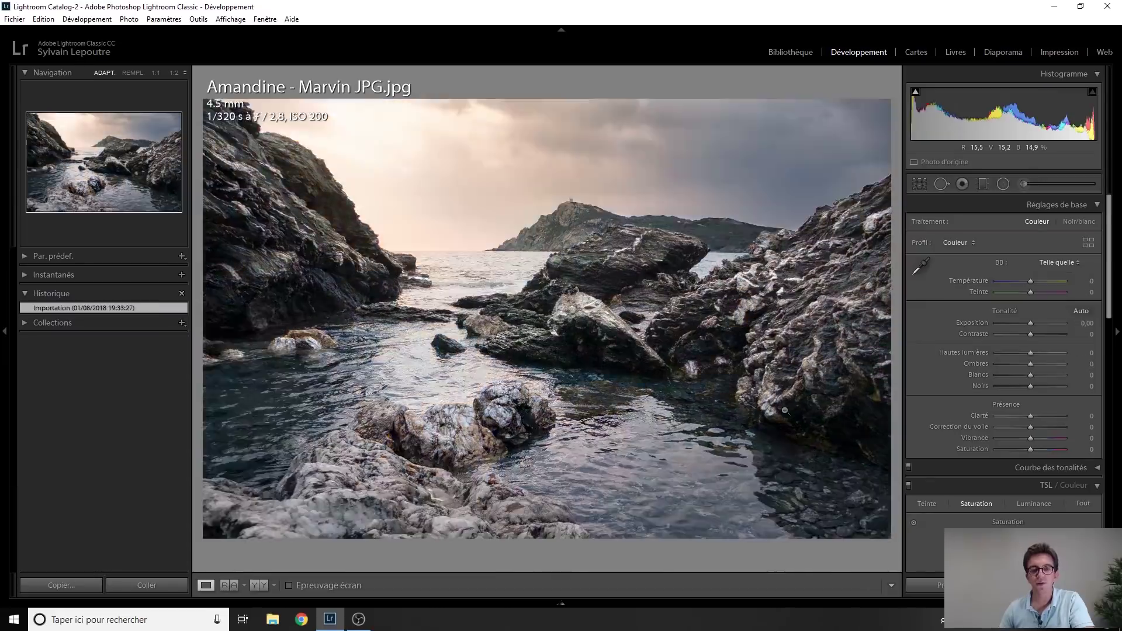